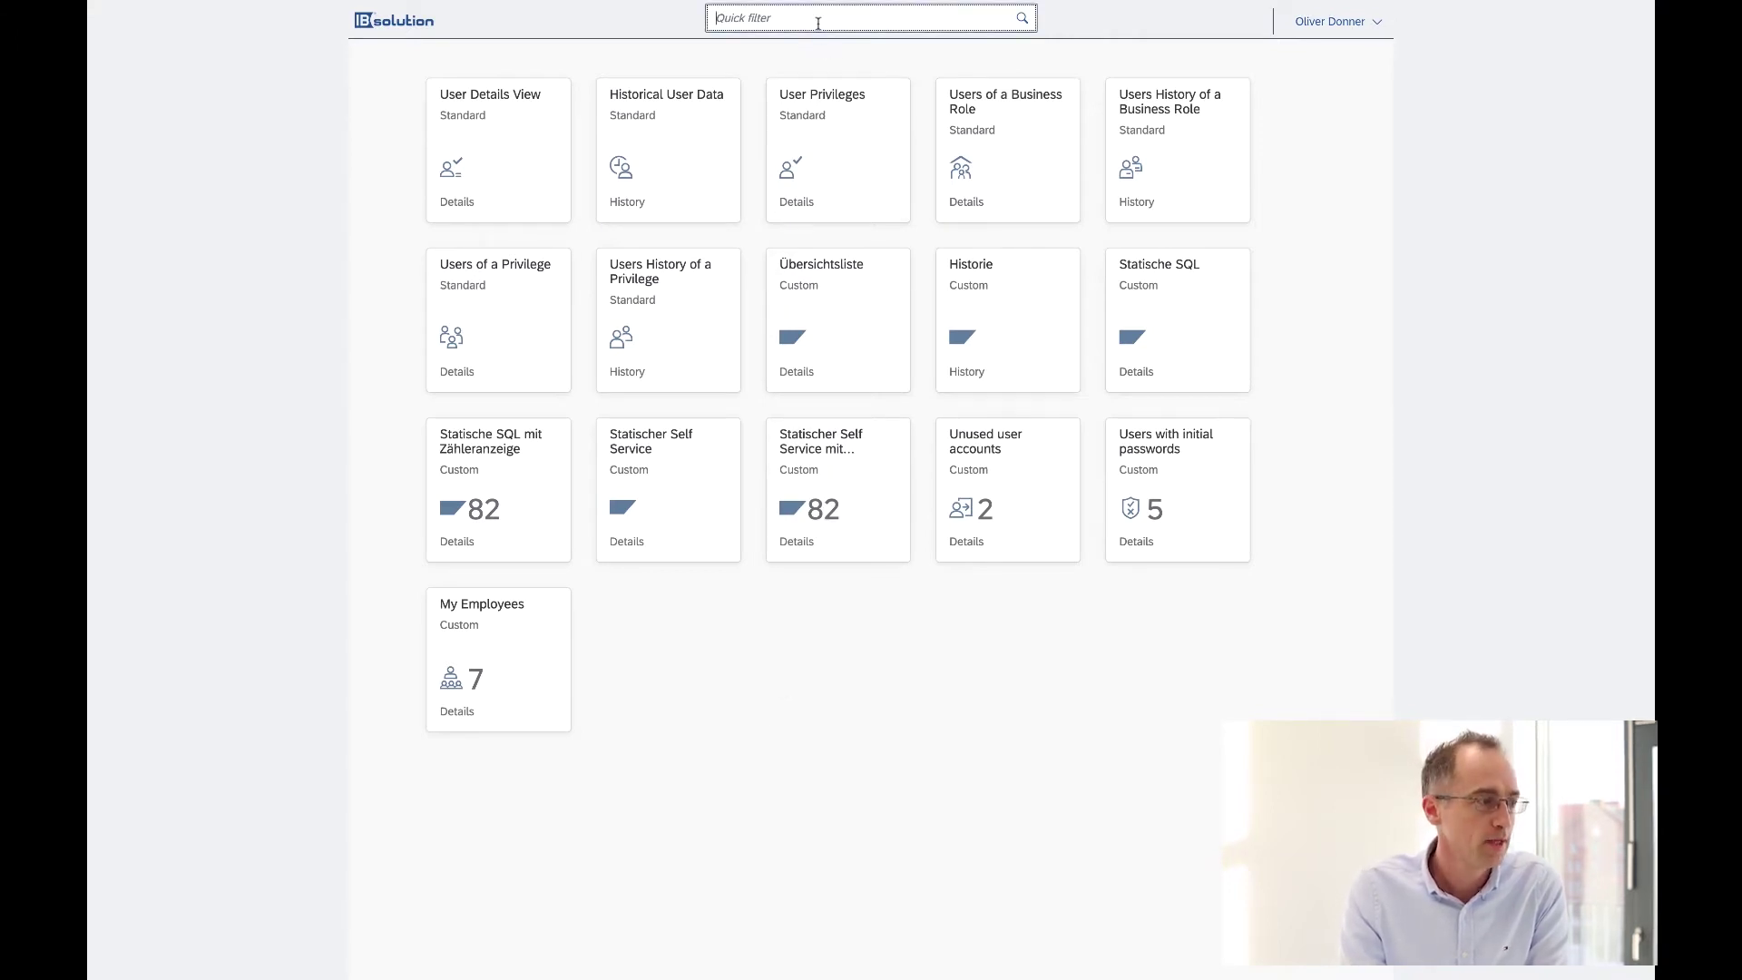
# Filter the report overview by "history" and clear the filter to list all reports again.
pyautogui.write('history')
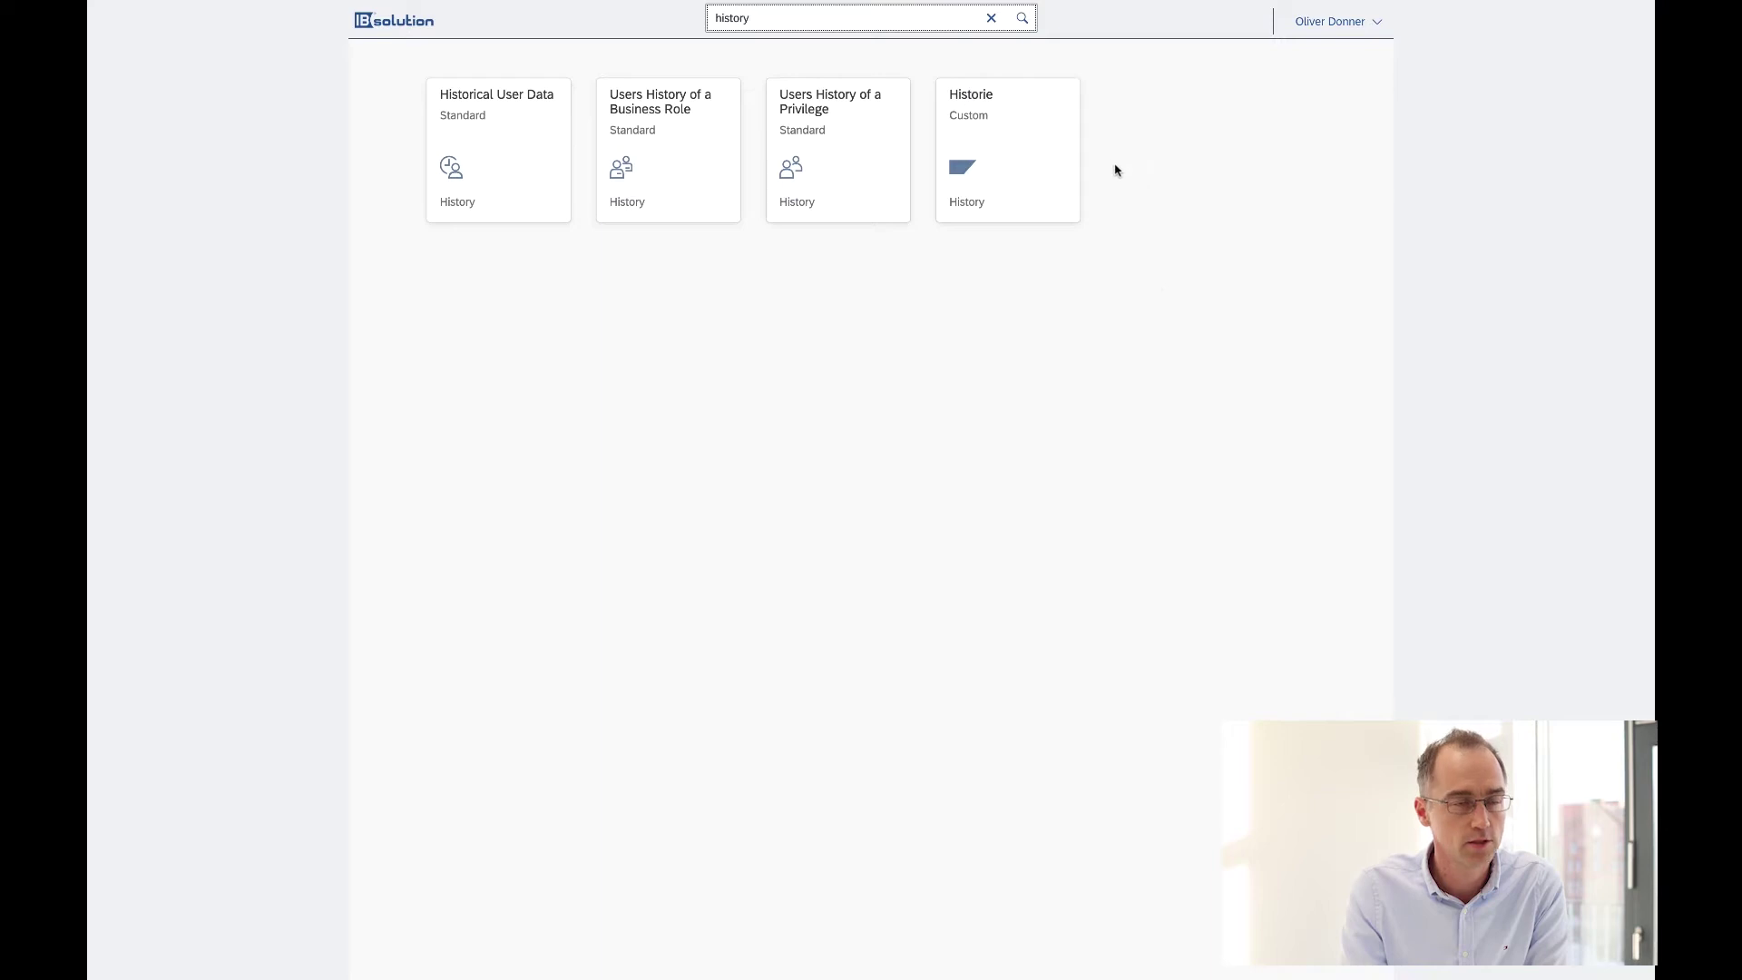
pyautogui.click(991, 19)
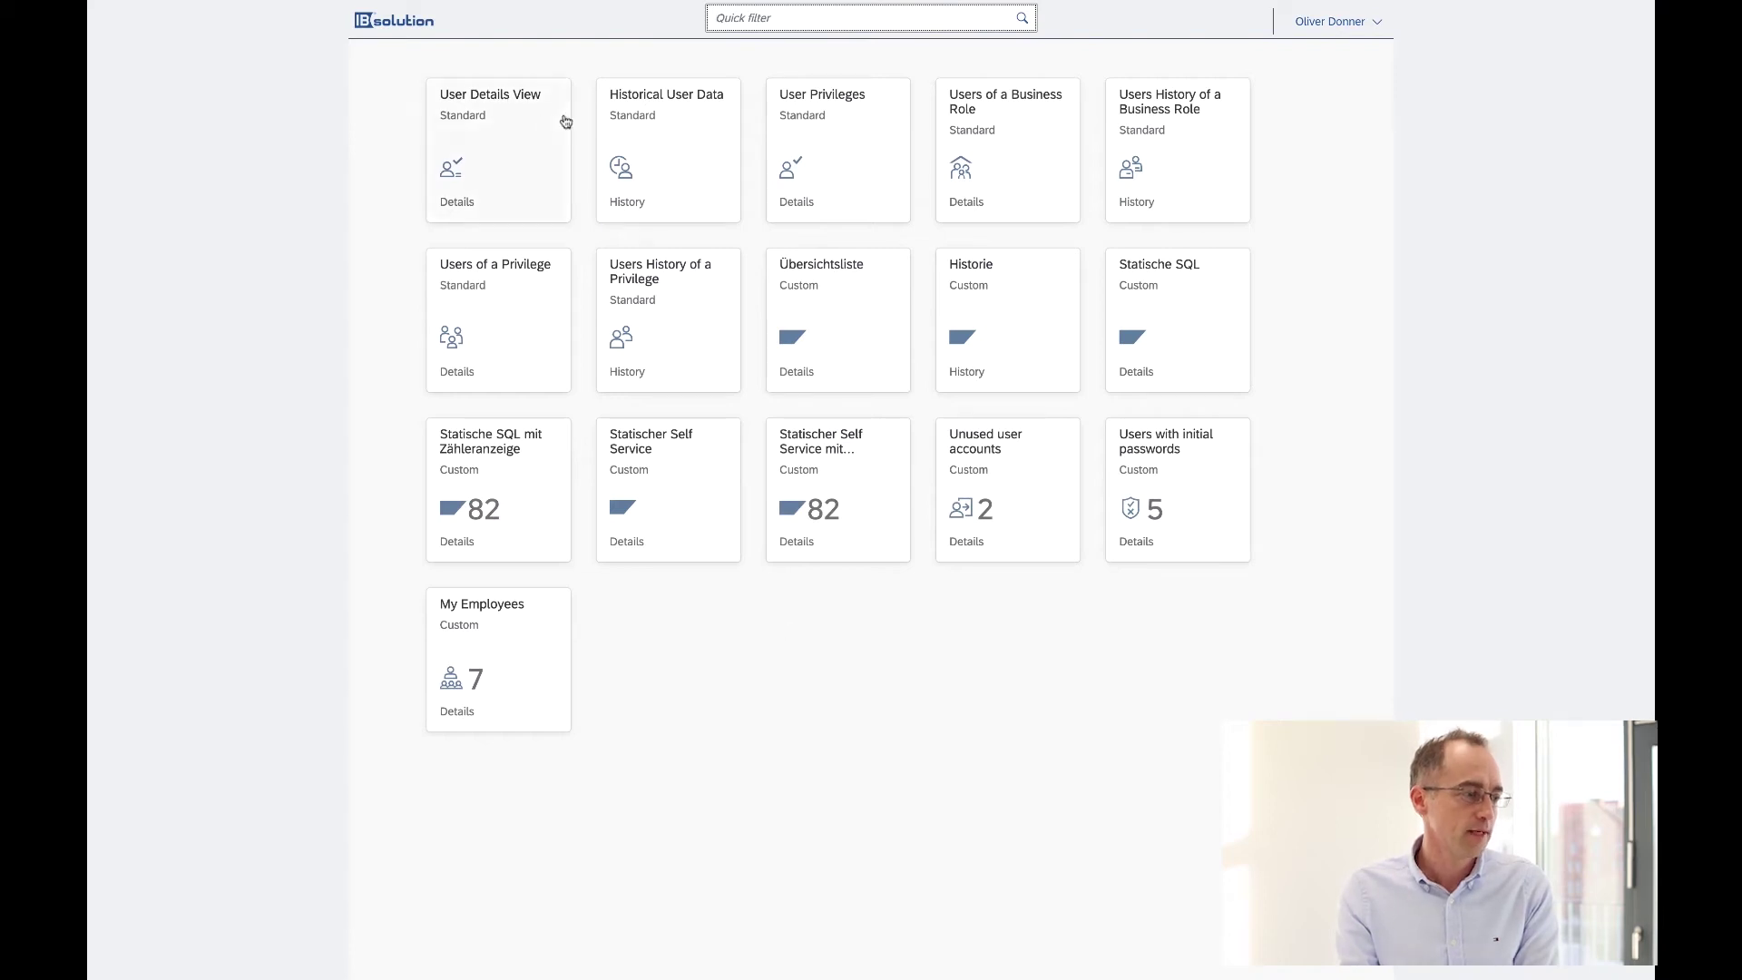
# Open the User Details View report, search all persons, and add the second and third listed persons to the selection.
pyautogui.click(529, 124)
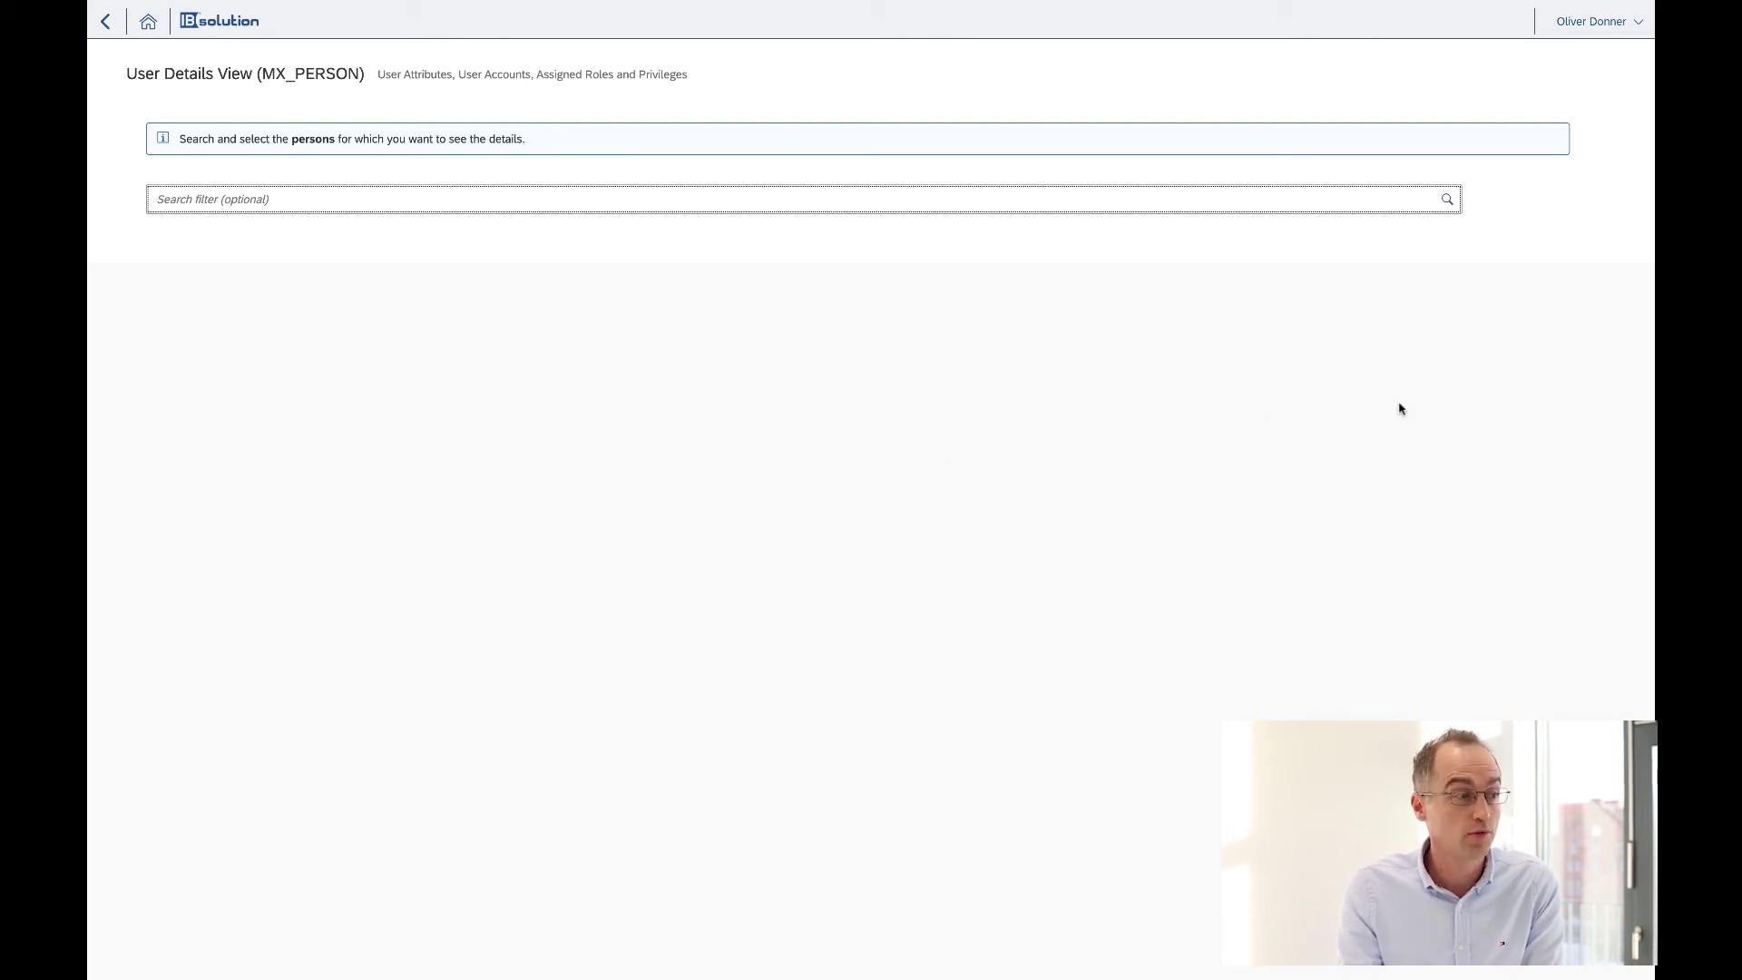
pyautogui.click(1445, 203)
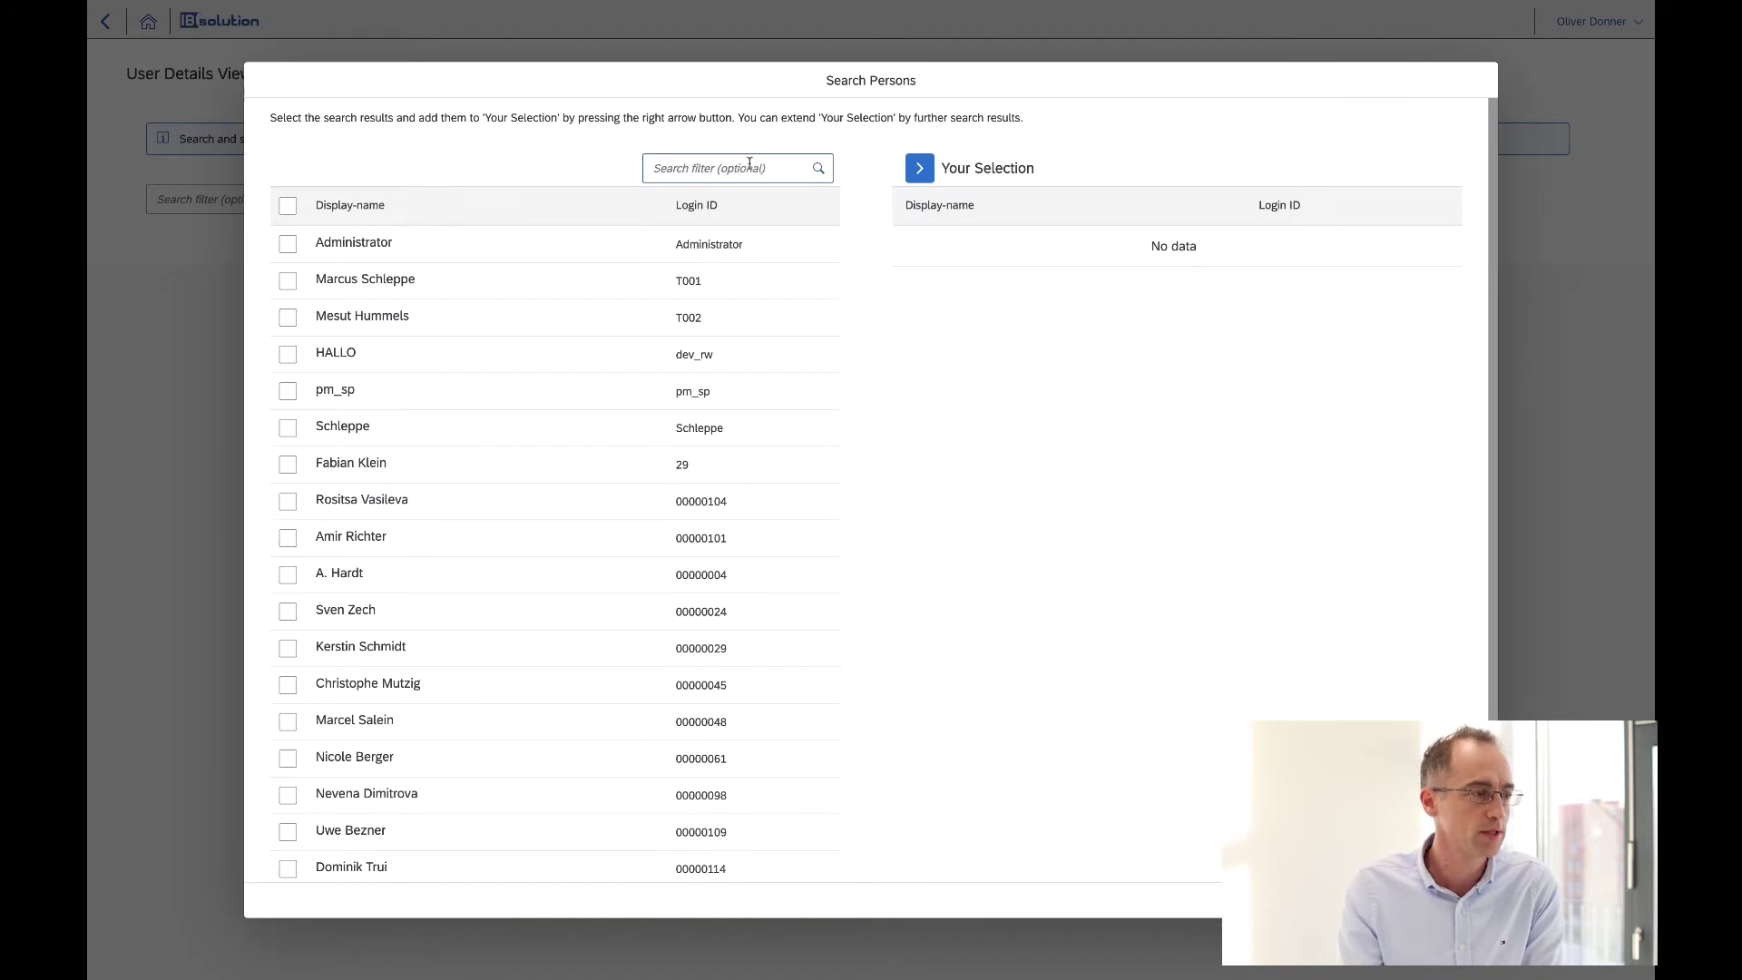
pyautogui.click(287, 281)
pyautogui.click(288, 317)
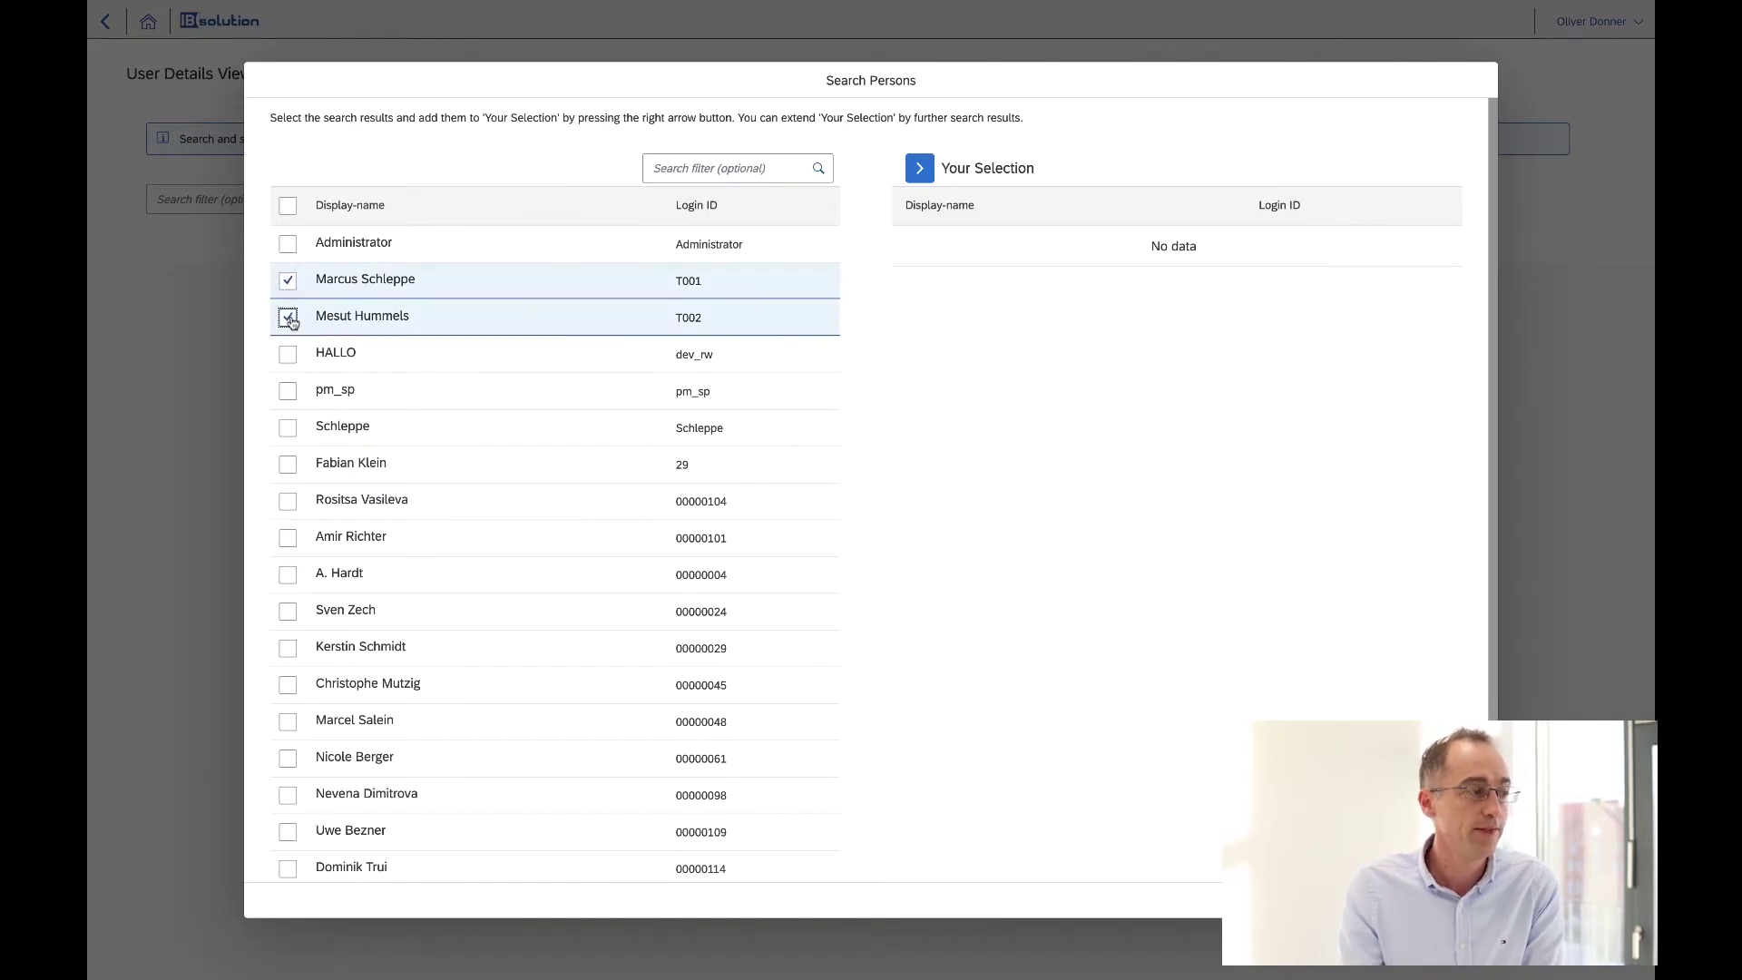
pyautogui.click(920, 168)
# Search the persons by login ID and add the matching person to the selection.
pyautogui.click(760, 167)
pyautogui.write('d001')
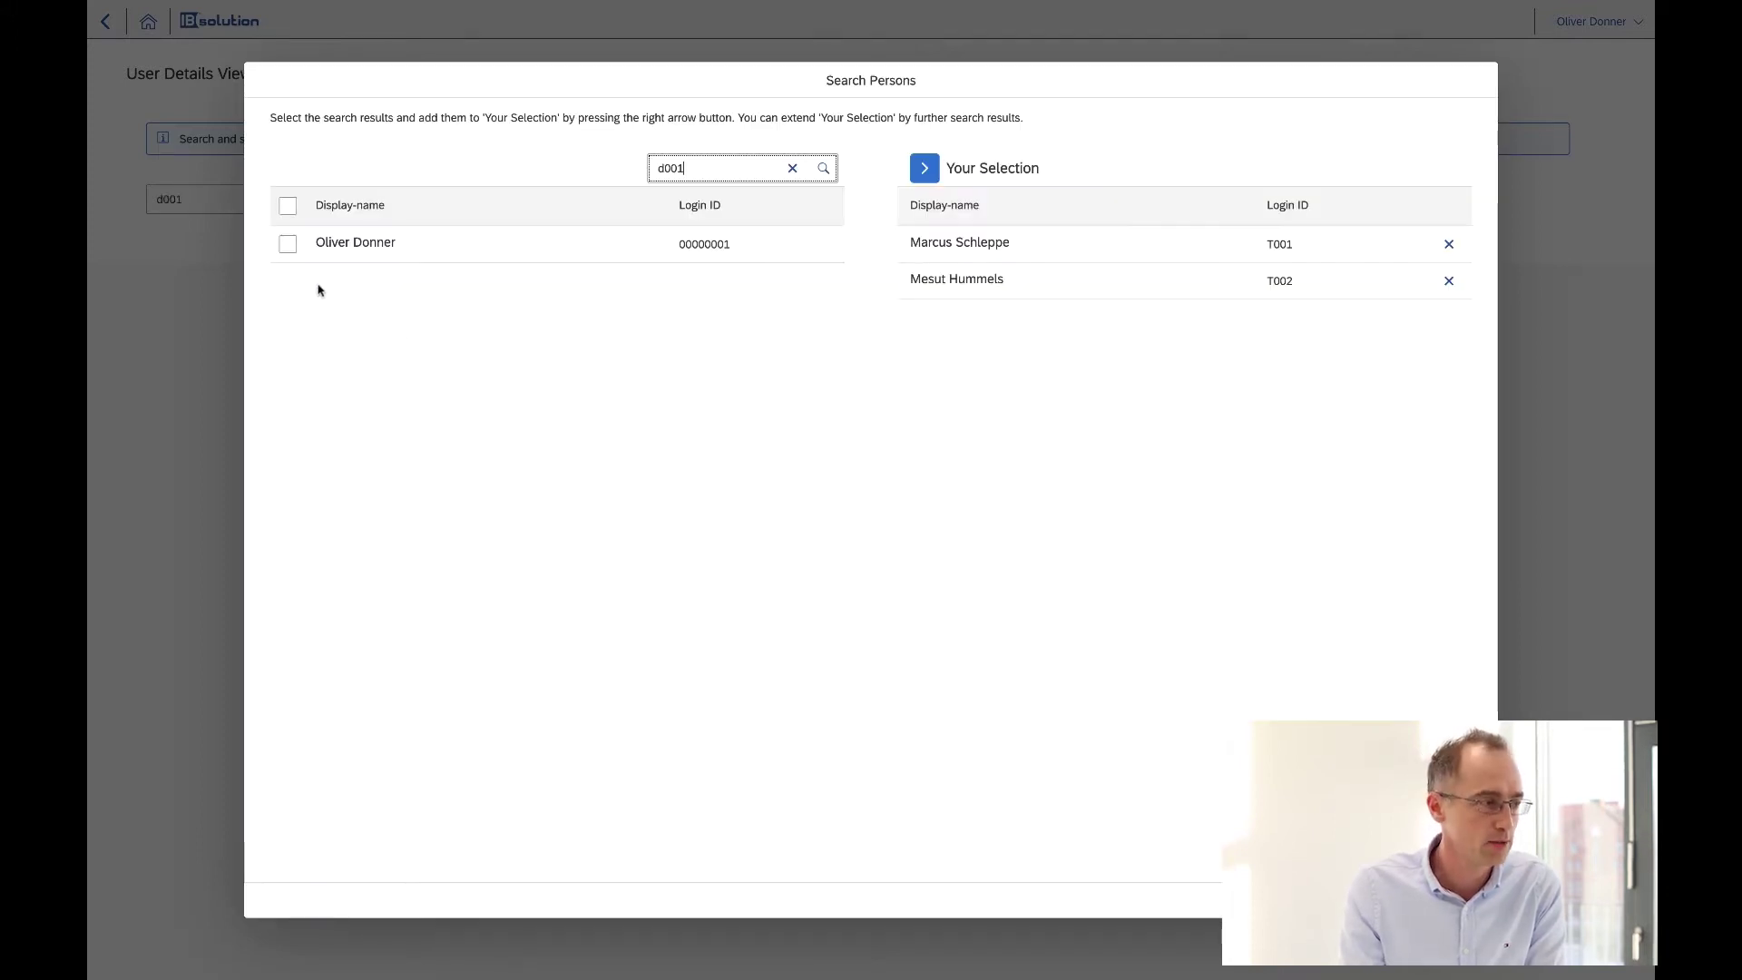
pyautogui.click(286, 245)
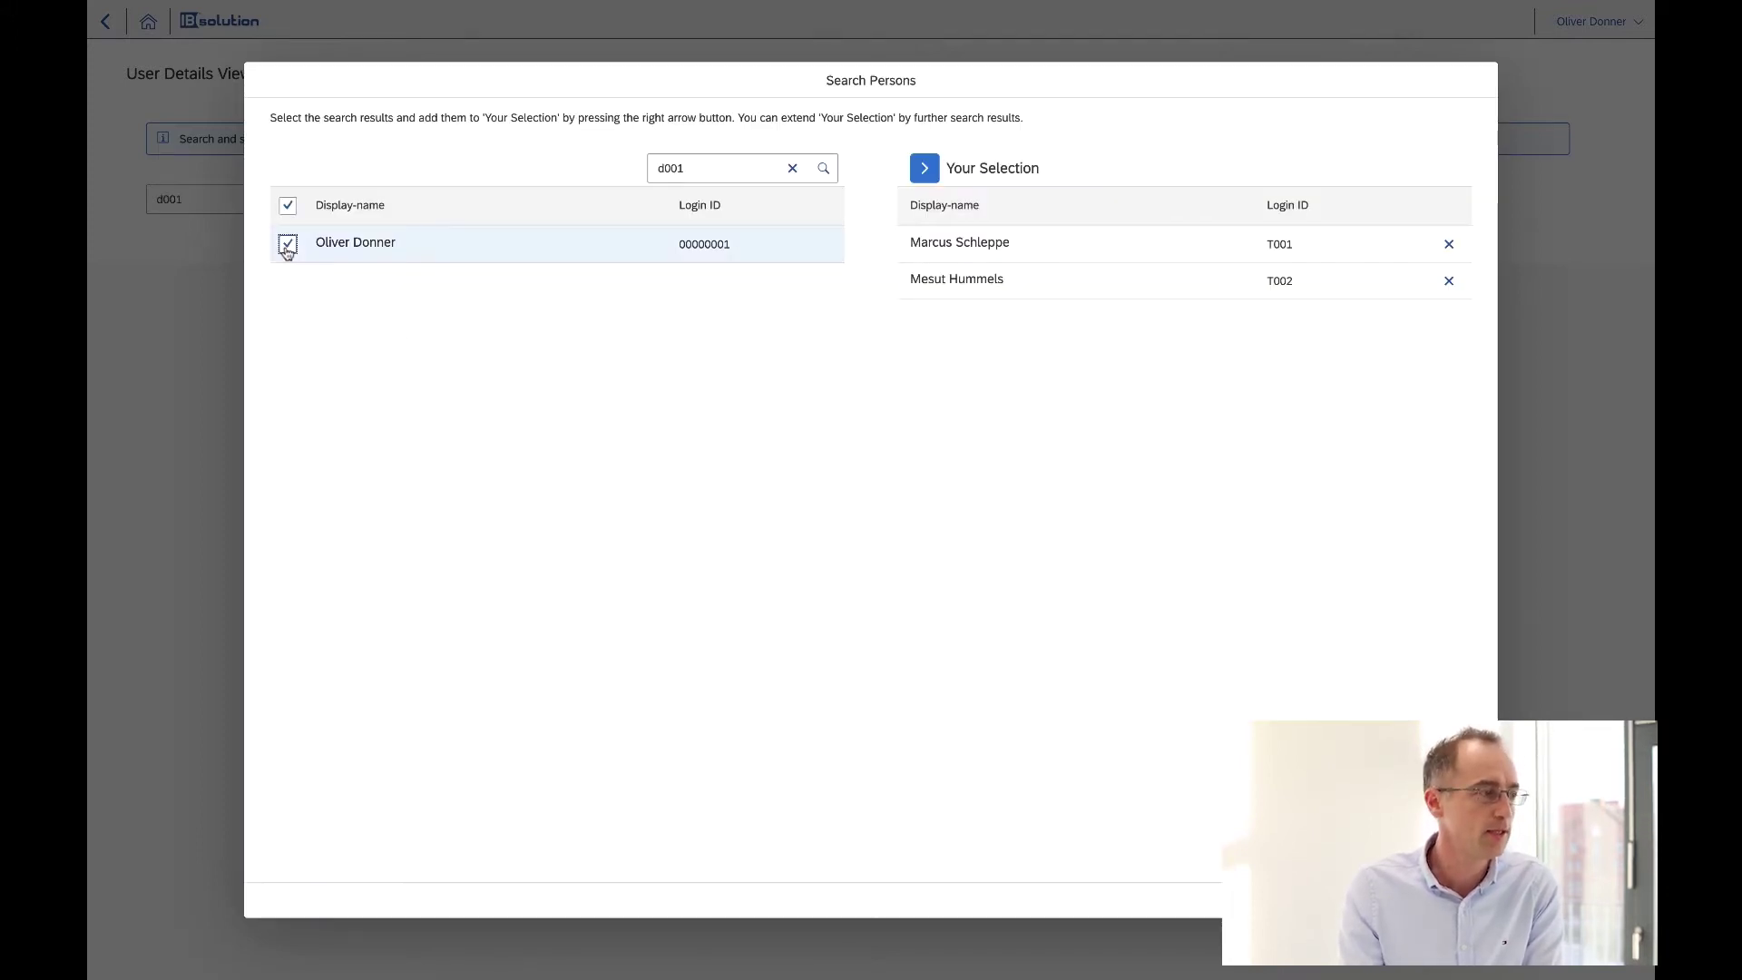
pyautogui.click(925, 172)
# Search the persons by first name and add the first match to the selection.
pyautogui.doubleClick(711, 168)
pyautogui.write('aydin')
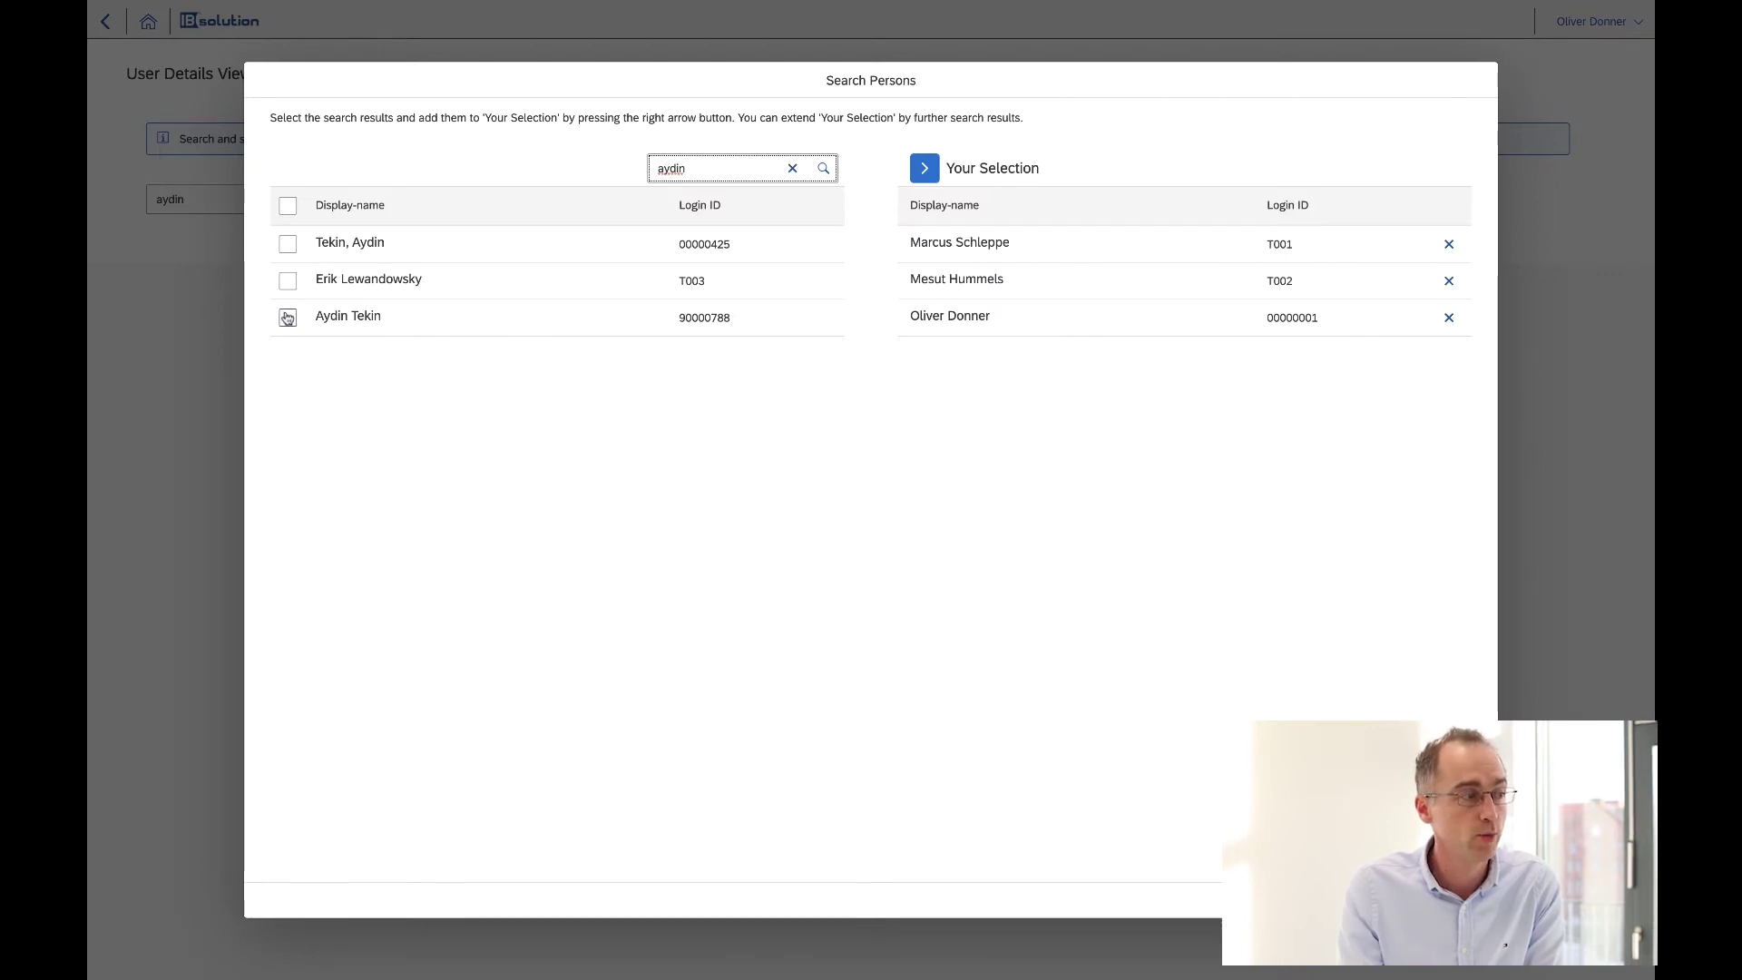
pyautogui.click(286, 243)
pyautogui.click(925, 168)
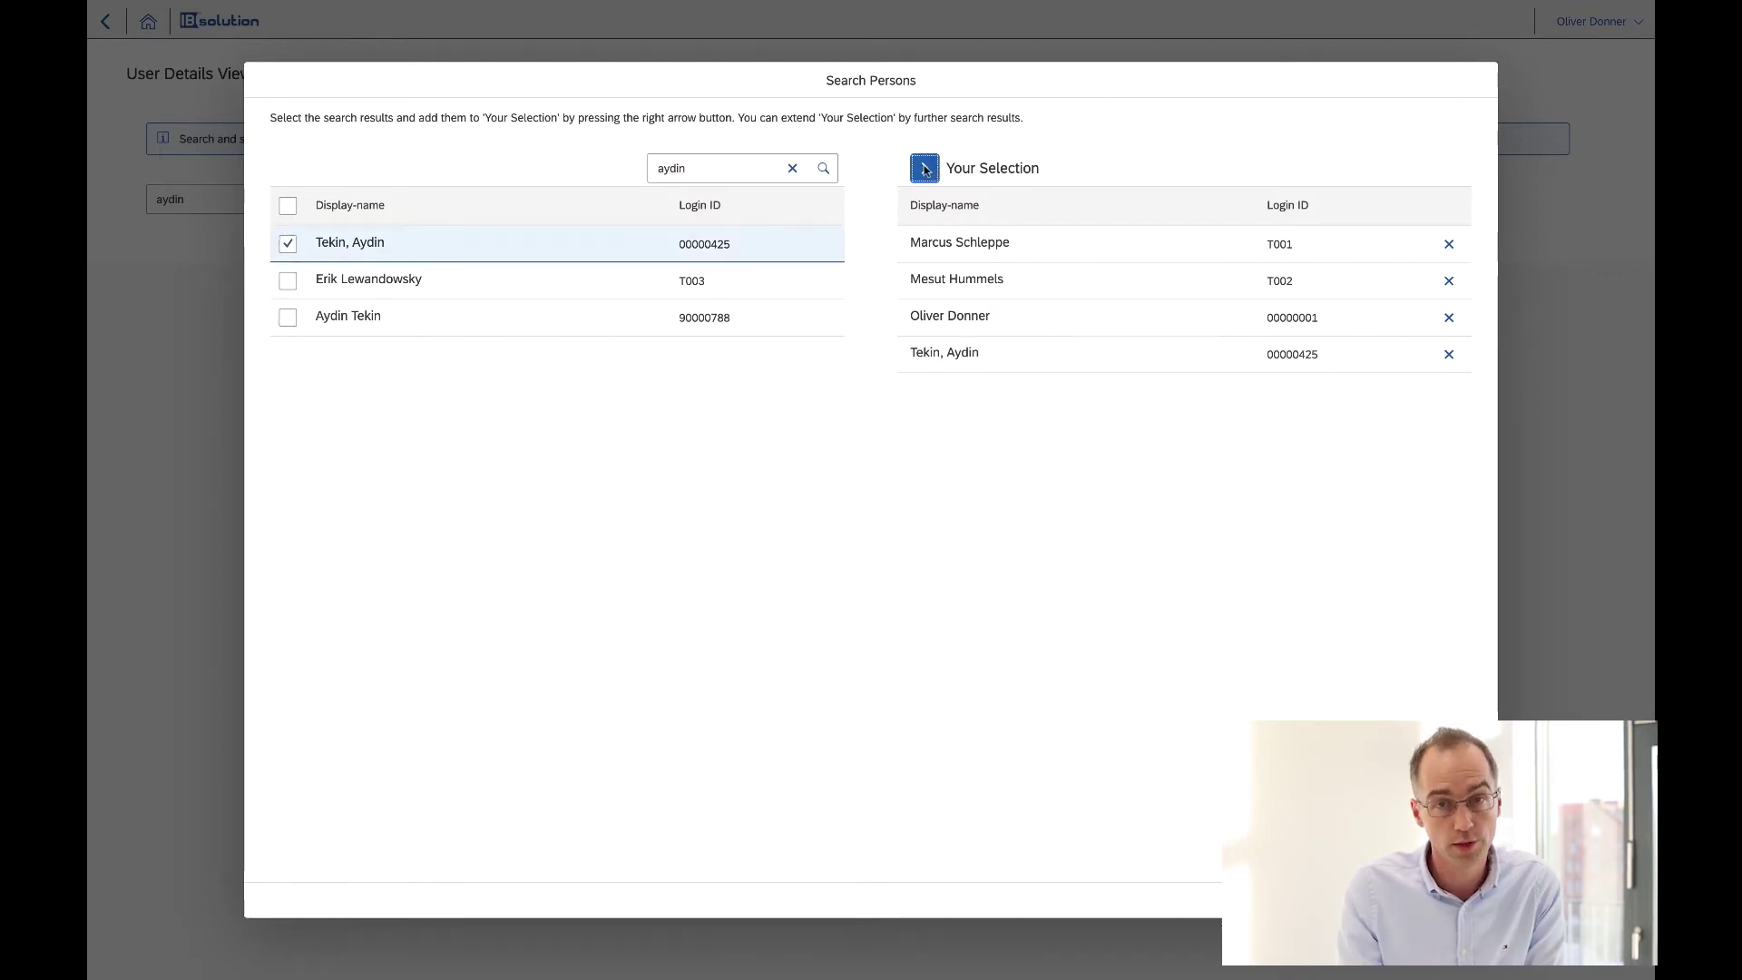
# Find a further person by last name, add that person to the selection, and generate the user details report.
pyautogui.doubleClick(671, 168)
pyautogui.write('toepper')
pyautogui.click(823, 168)
pyautogui.click(286, 243)
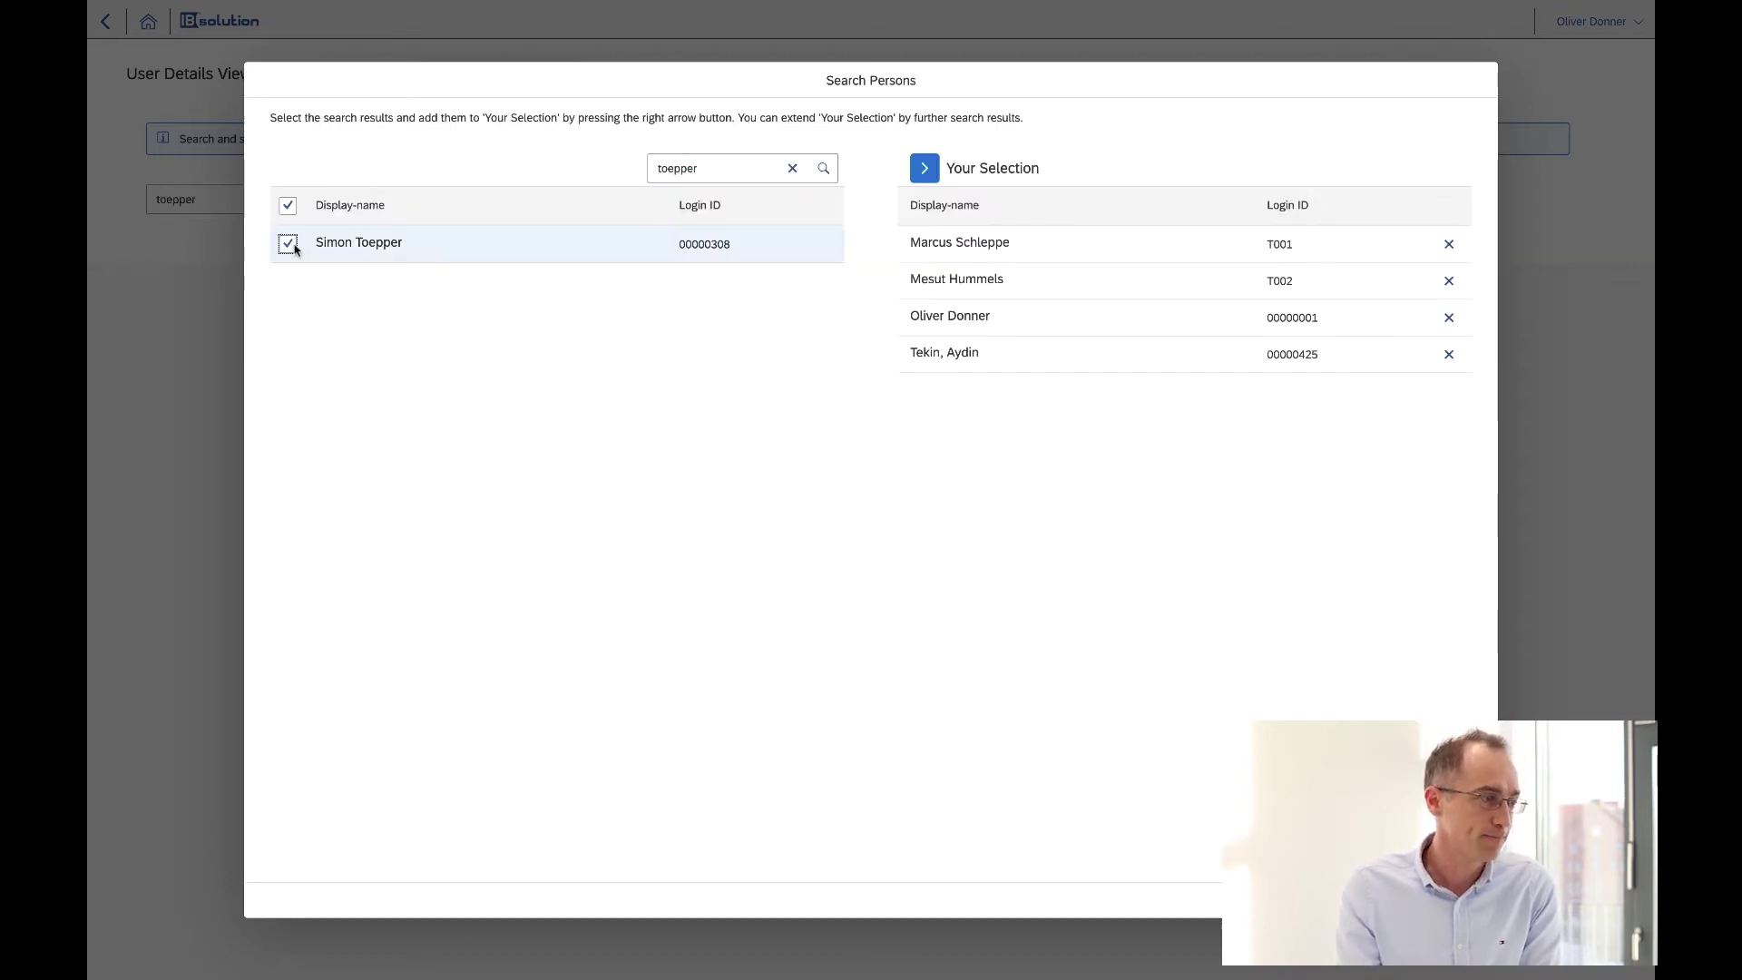
pyautogui.click(924, 168)
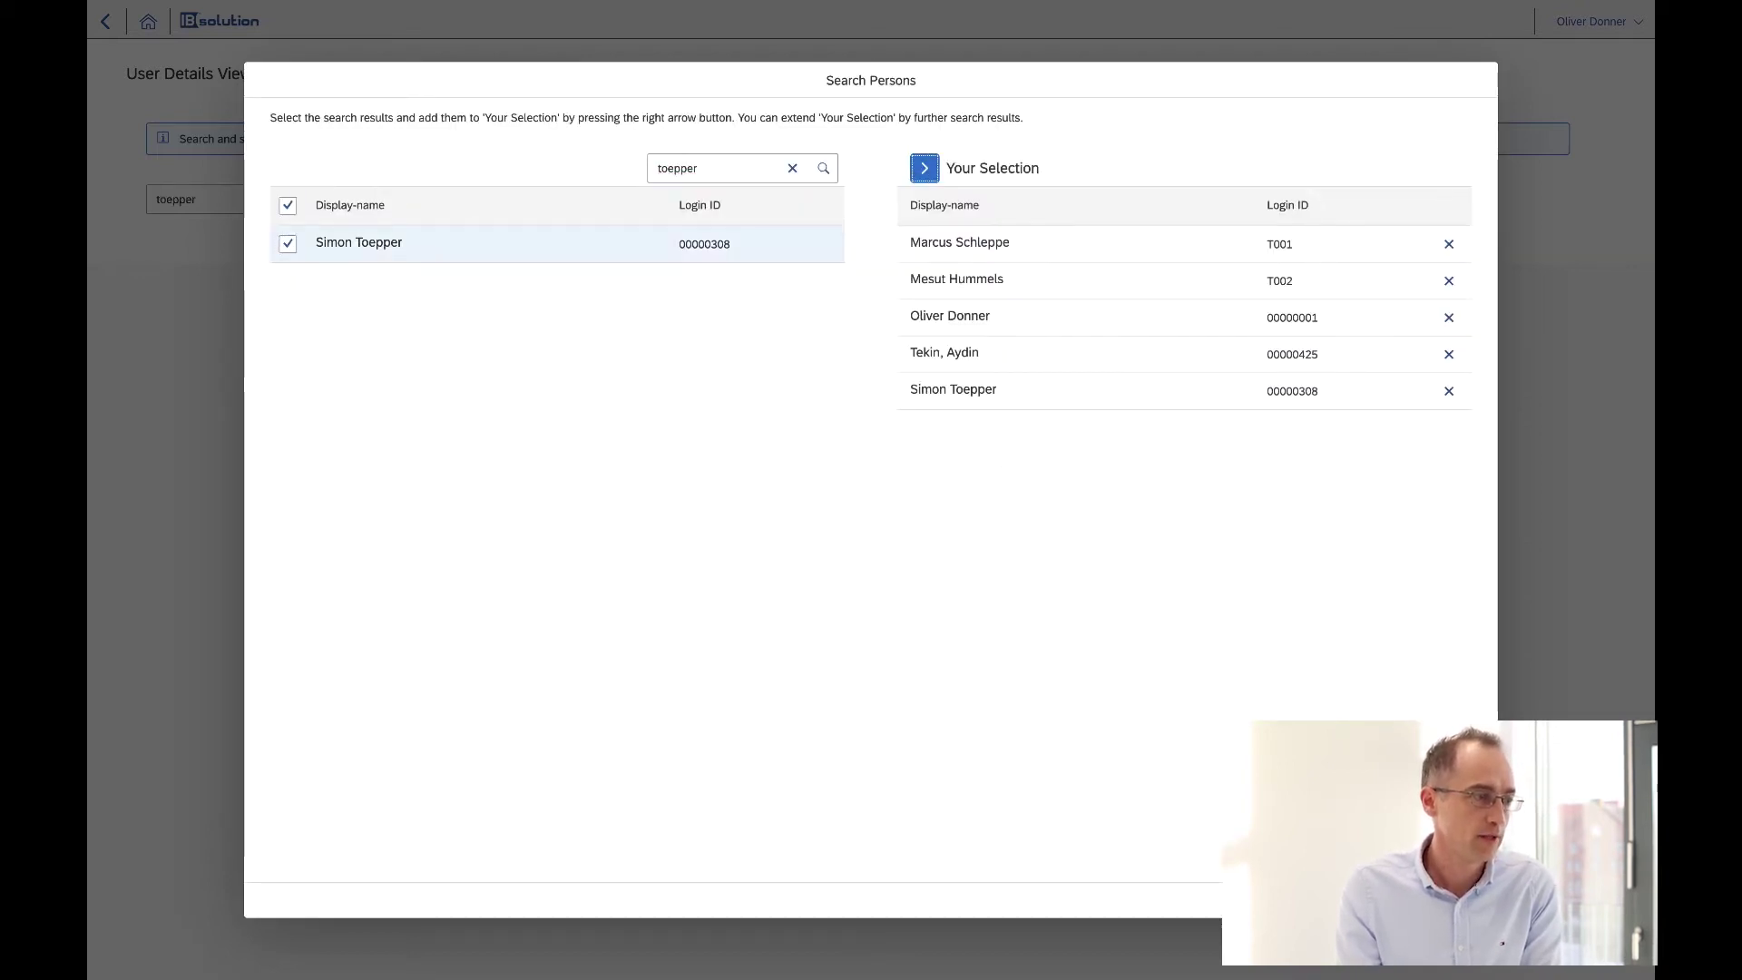
pyautogui.click(1415, 899)
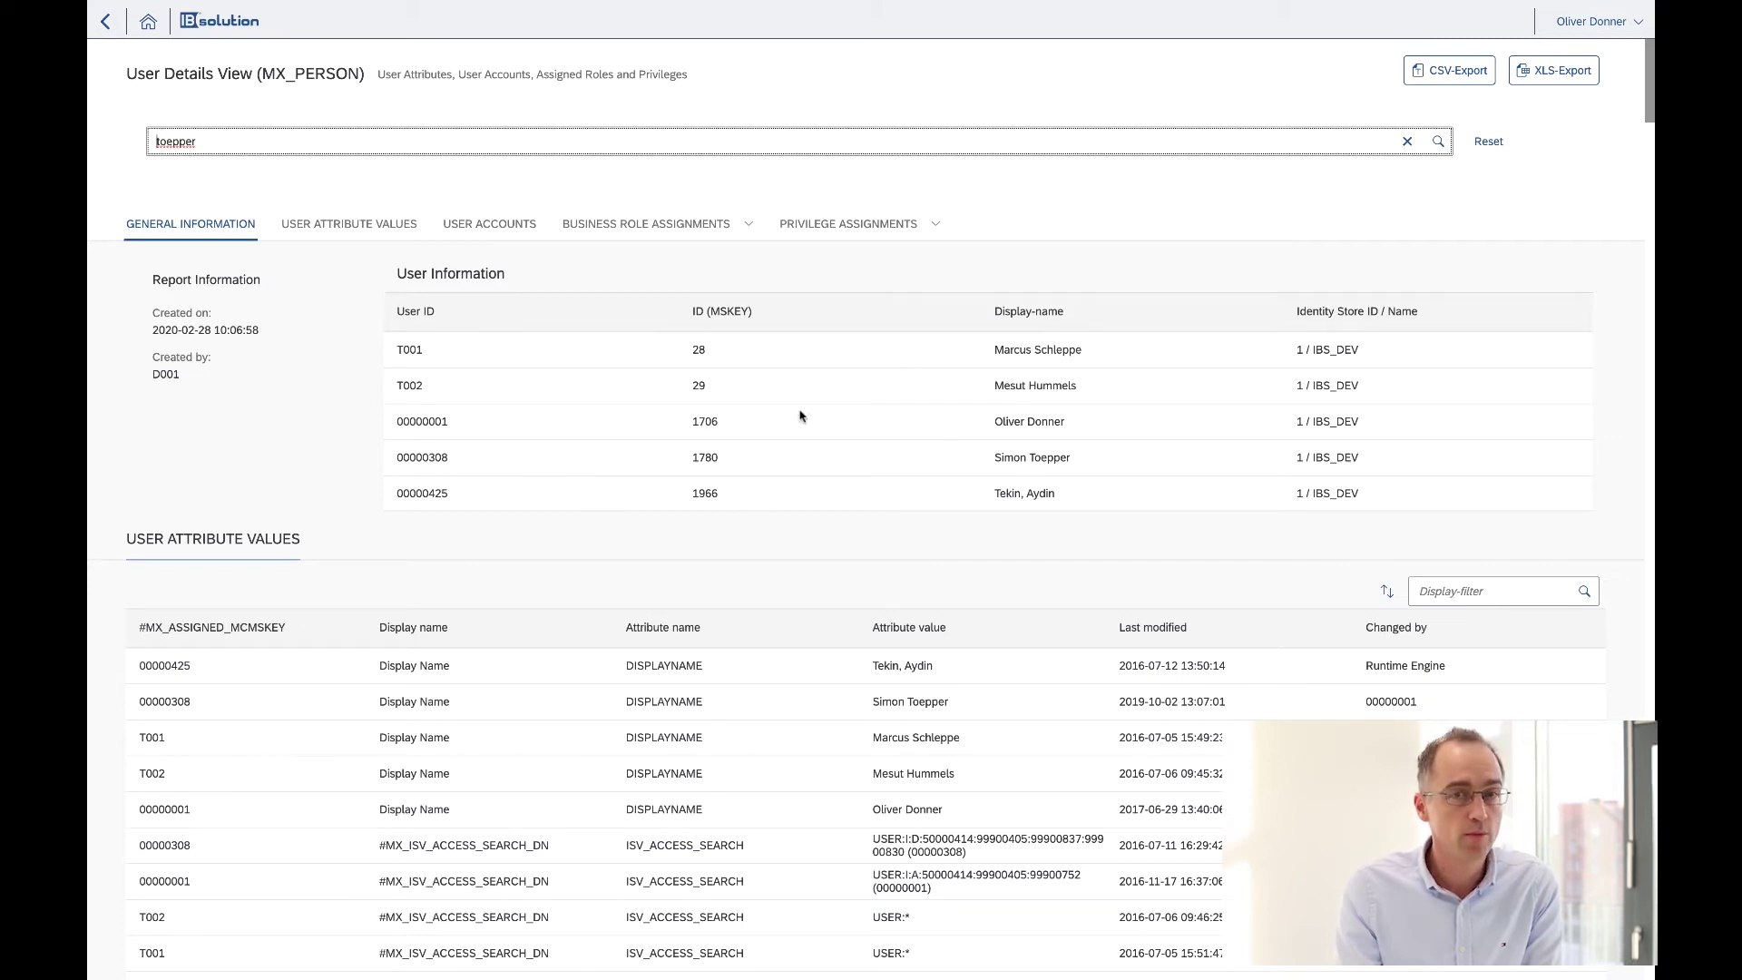
# Review the user attribute values of the selected persons in the report.
pyautogui.click(401, 227)
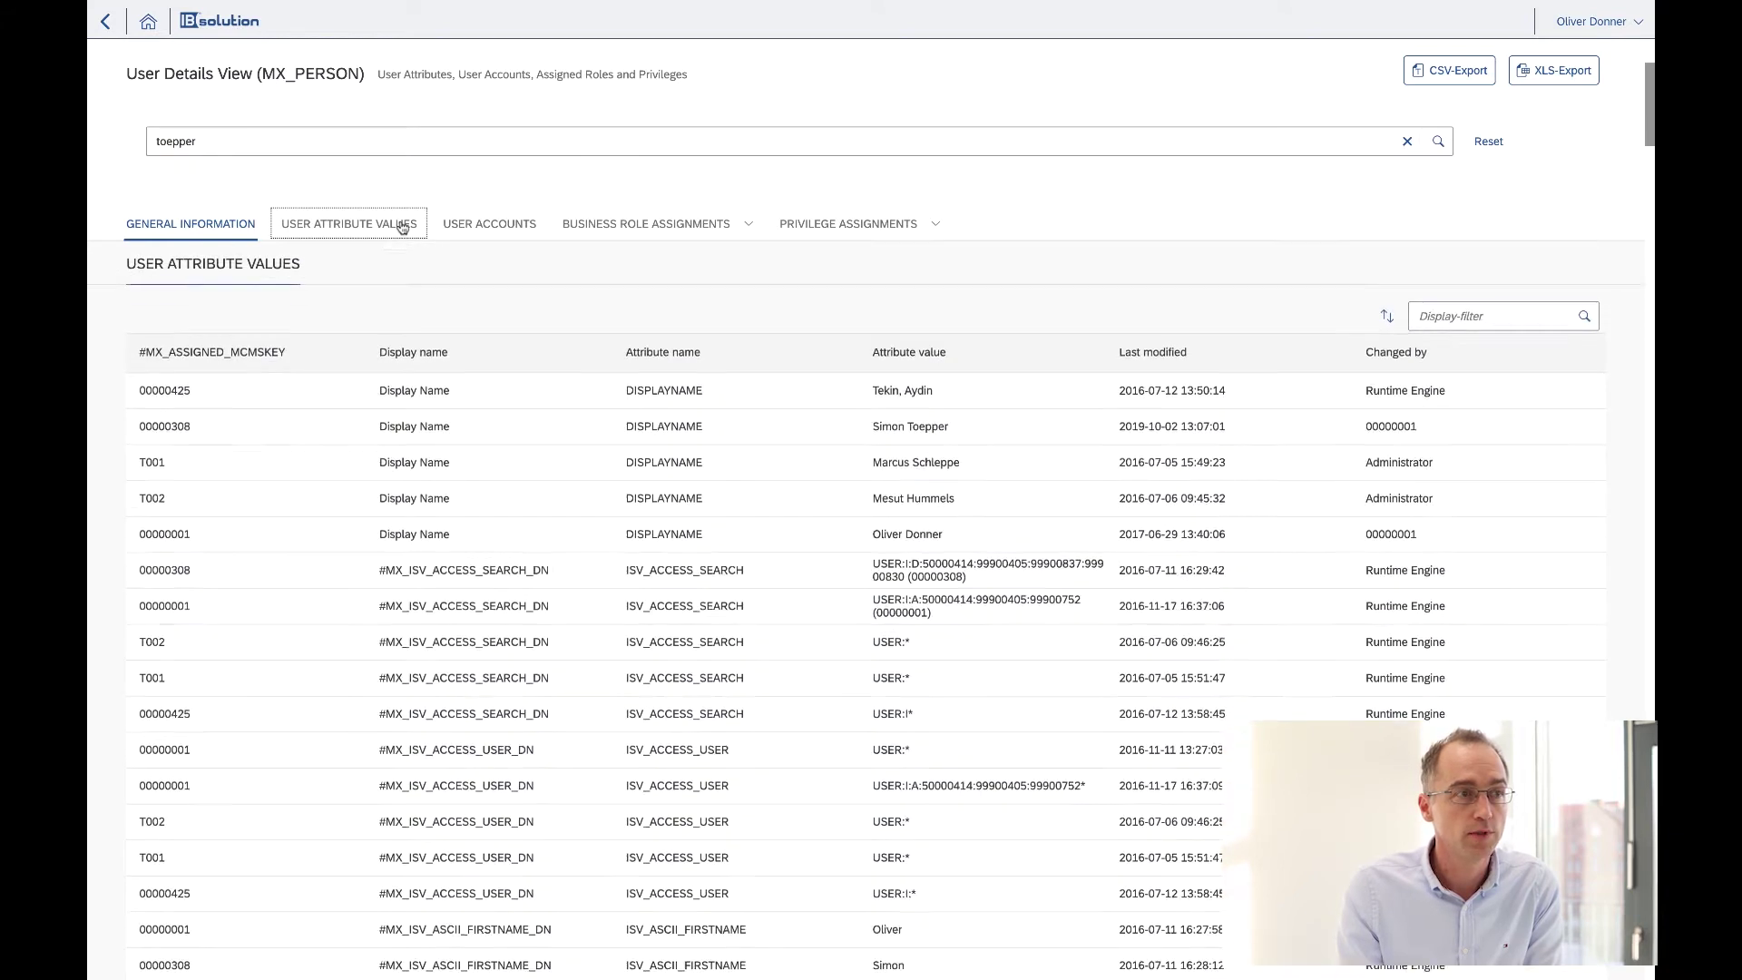
pyautogui.scroll(-5, 472, 339)
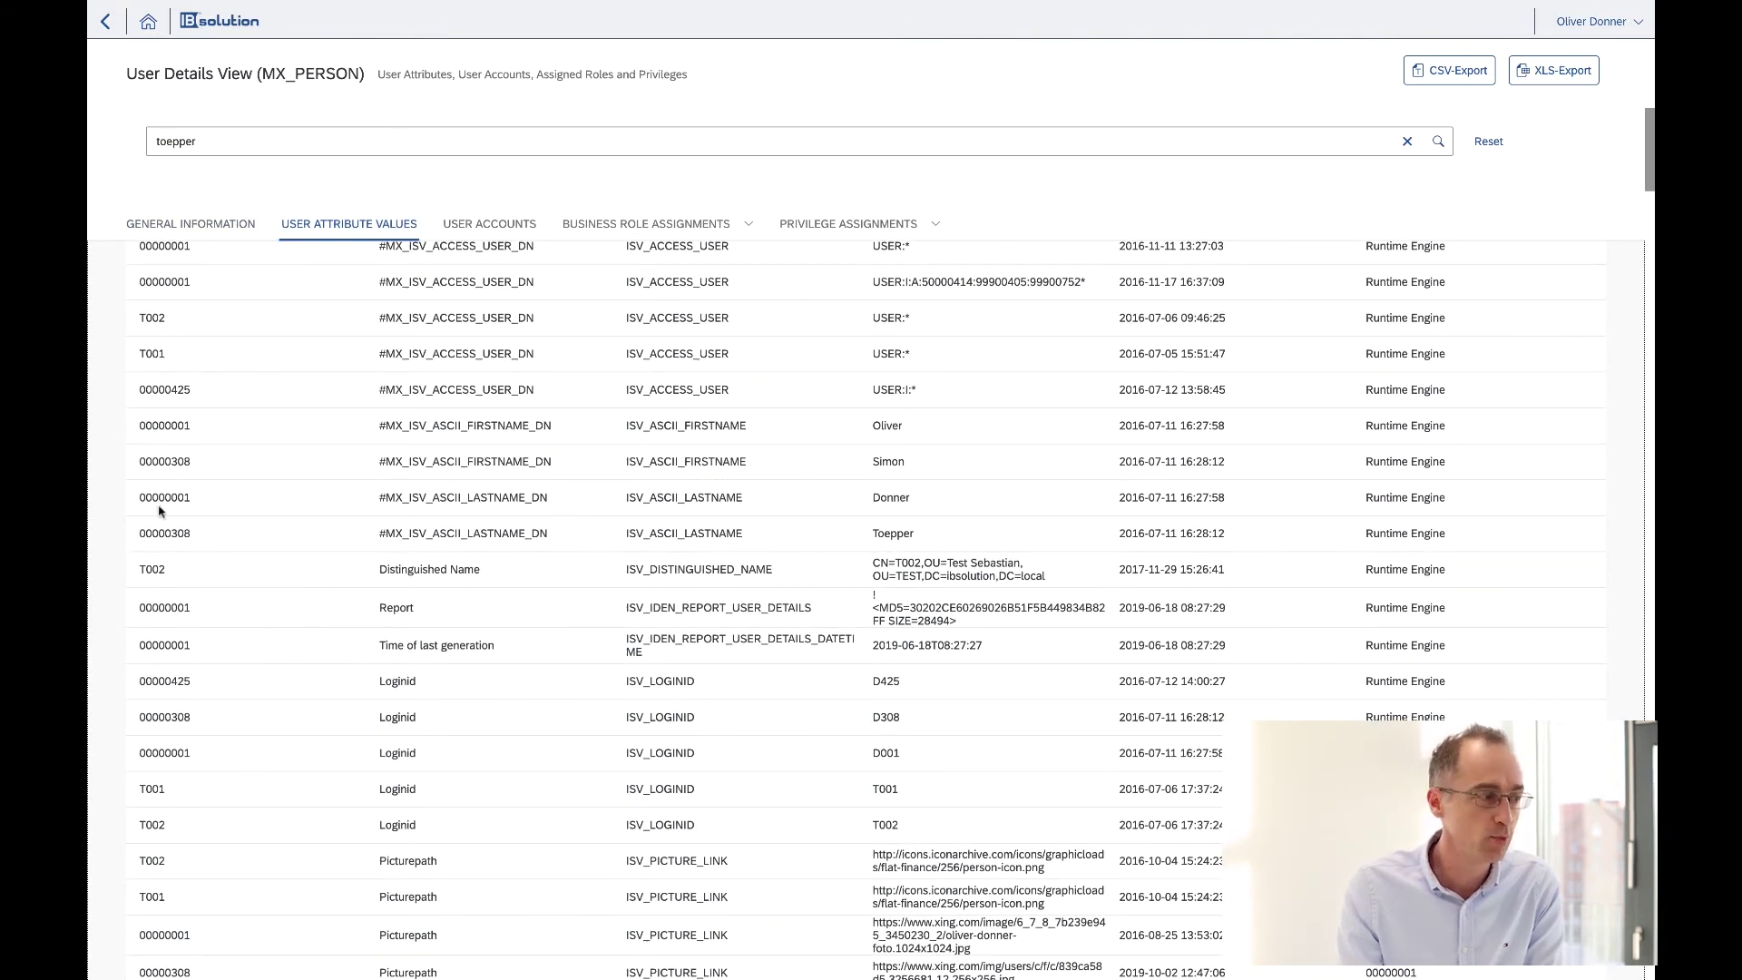
pyautogui.scroll(-3, 309, 597)
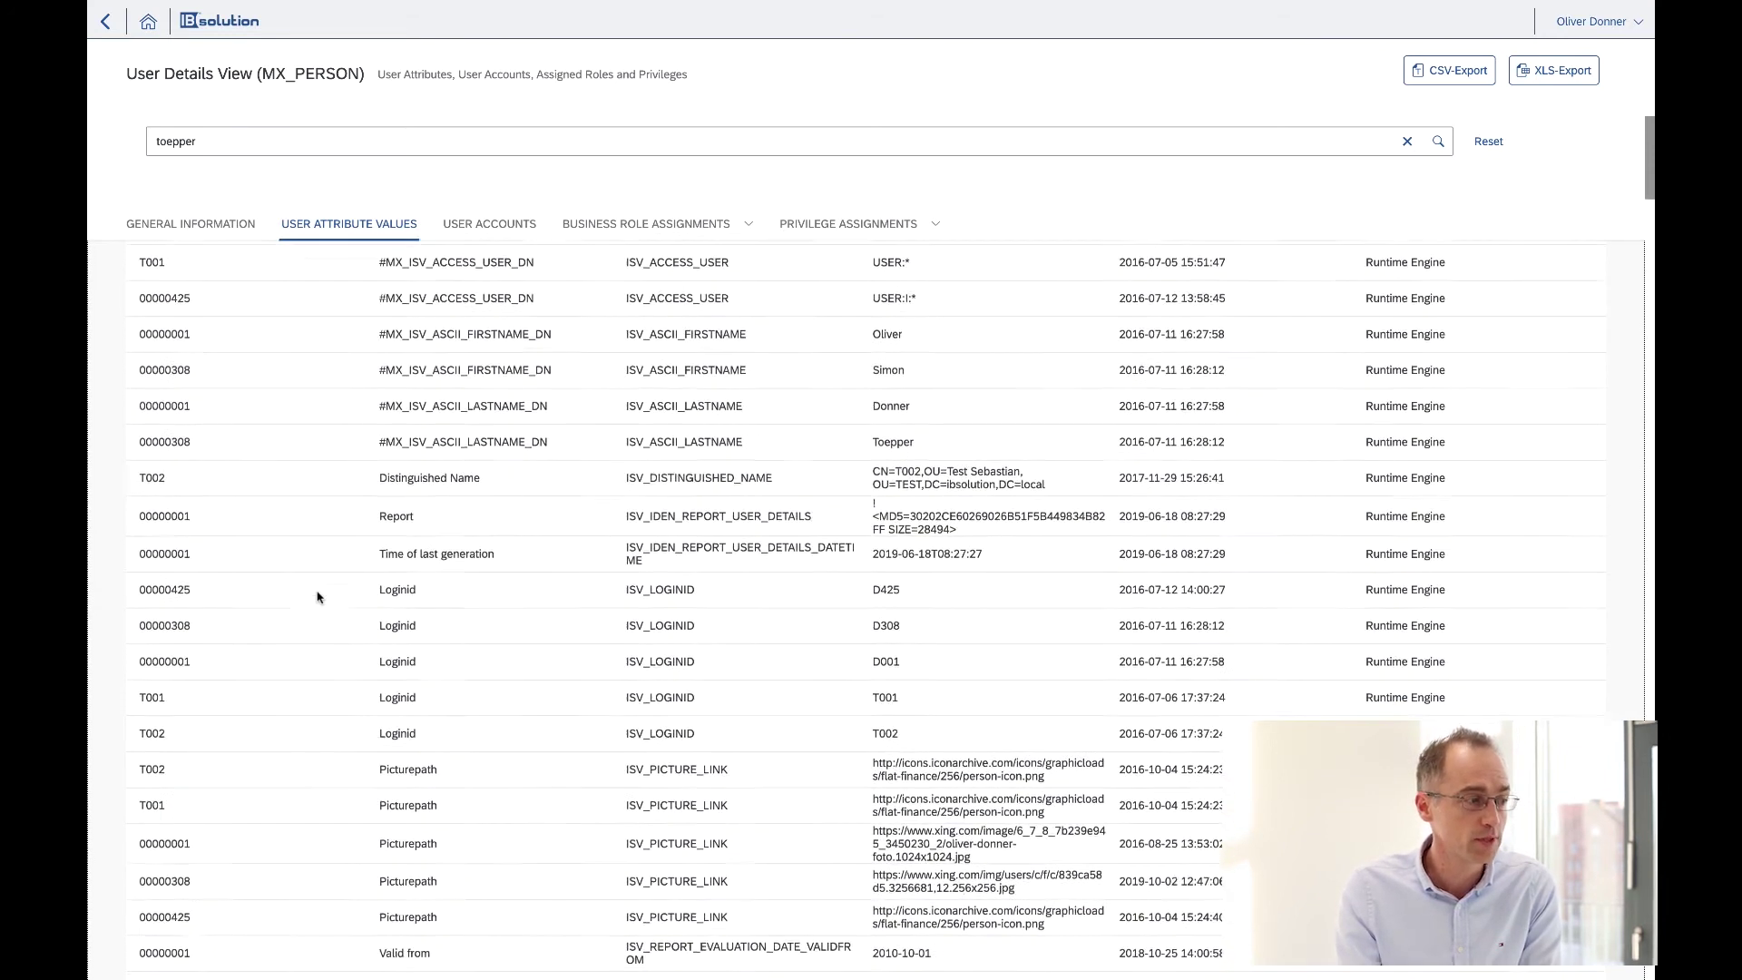
pyautogui.scroll(-3, 441, 626)
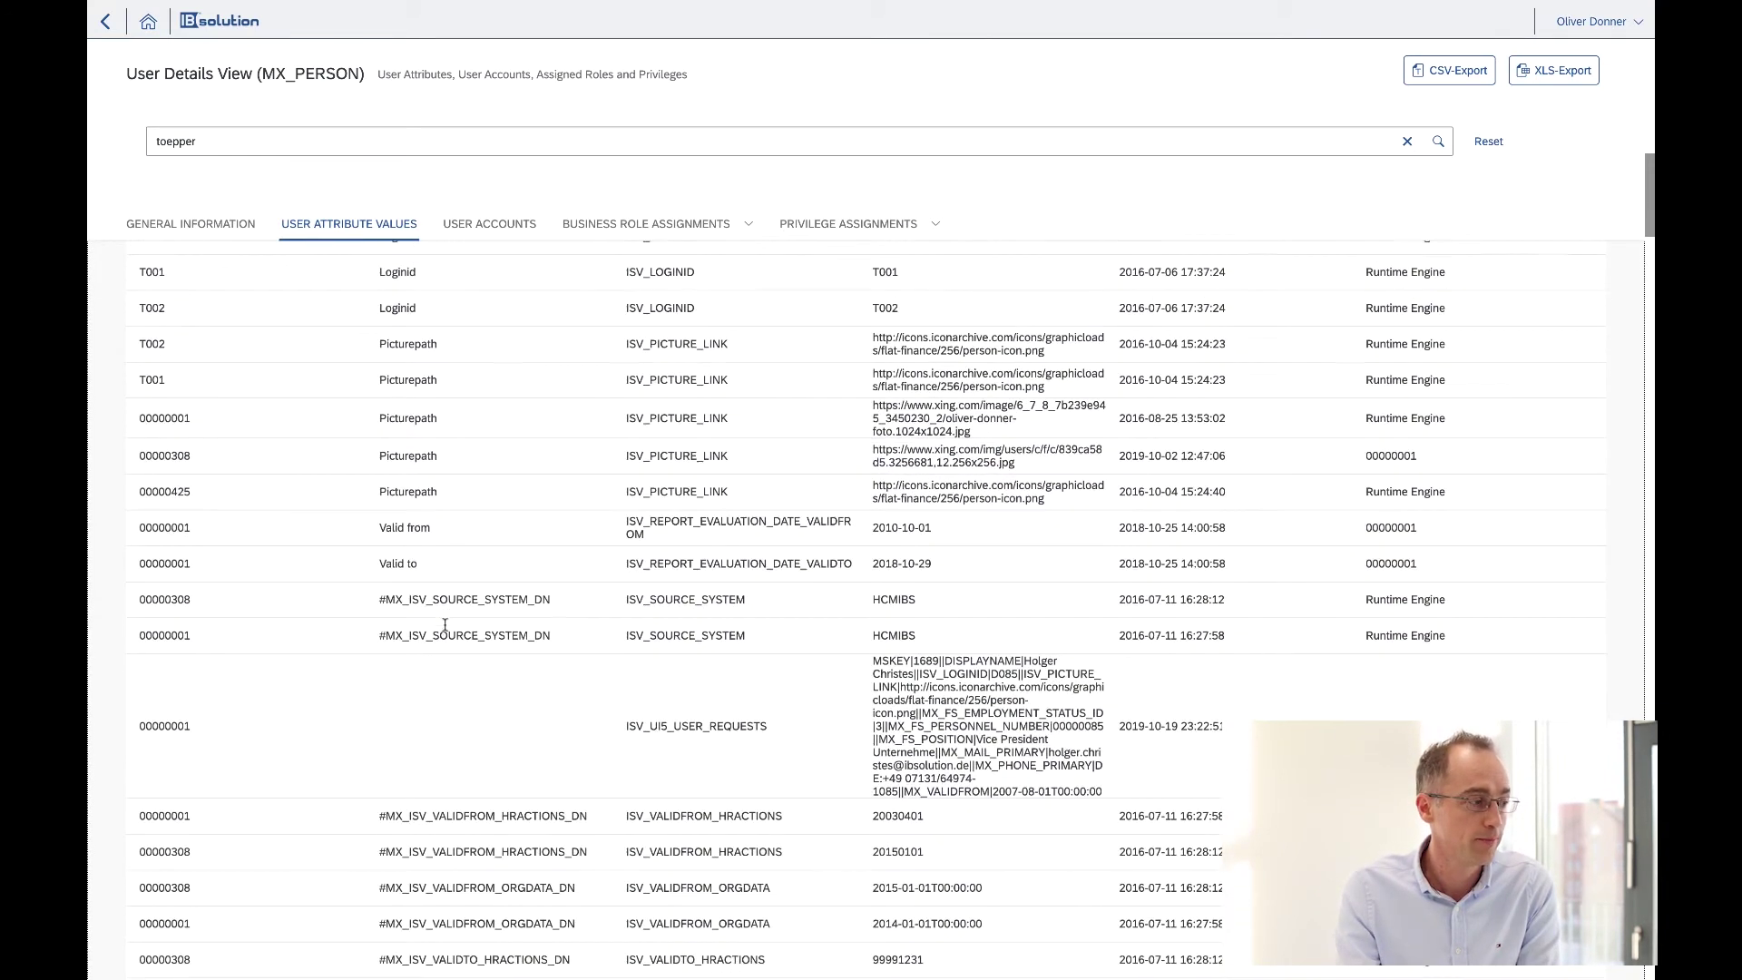
# Review the selected persons' privilege assignments and return to the report's general information.
pyautogui.click(799, 223)
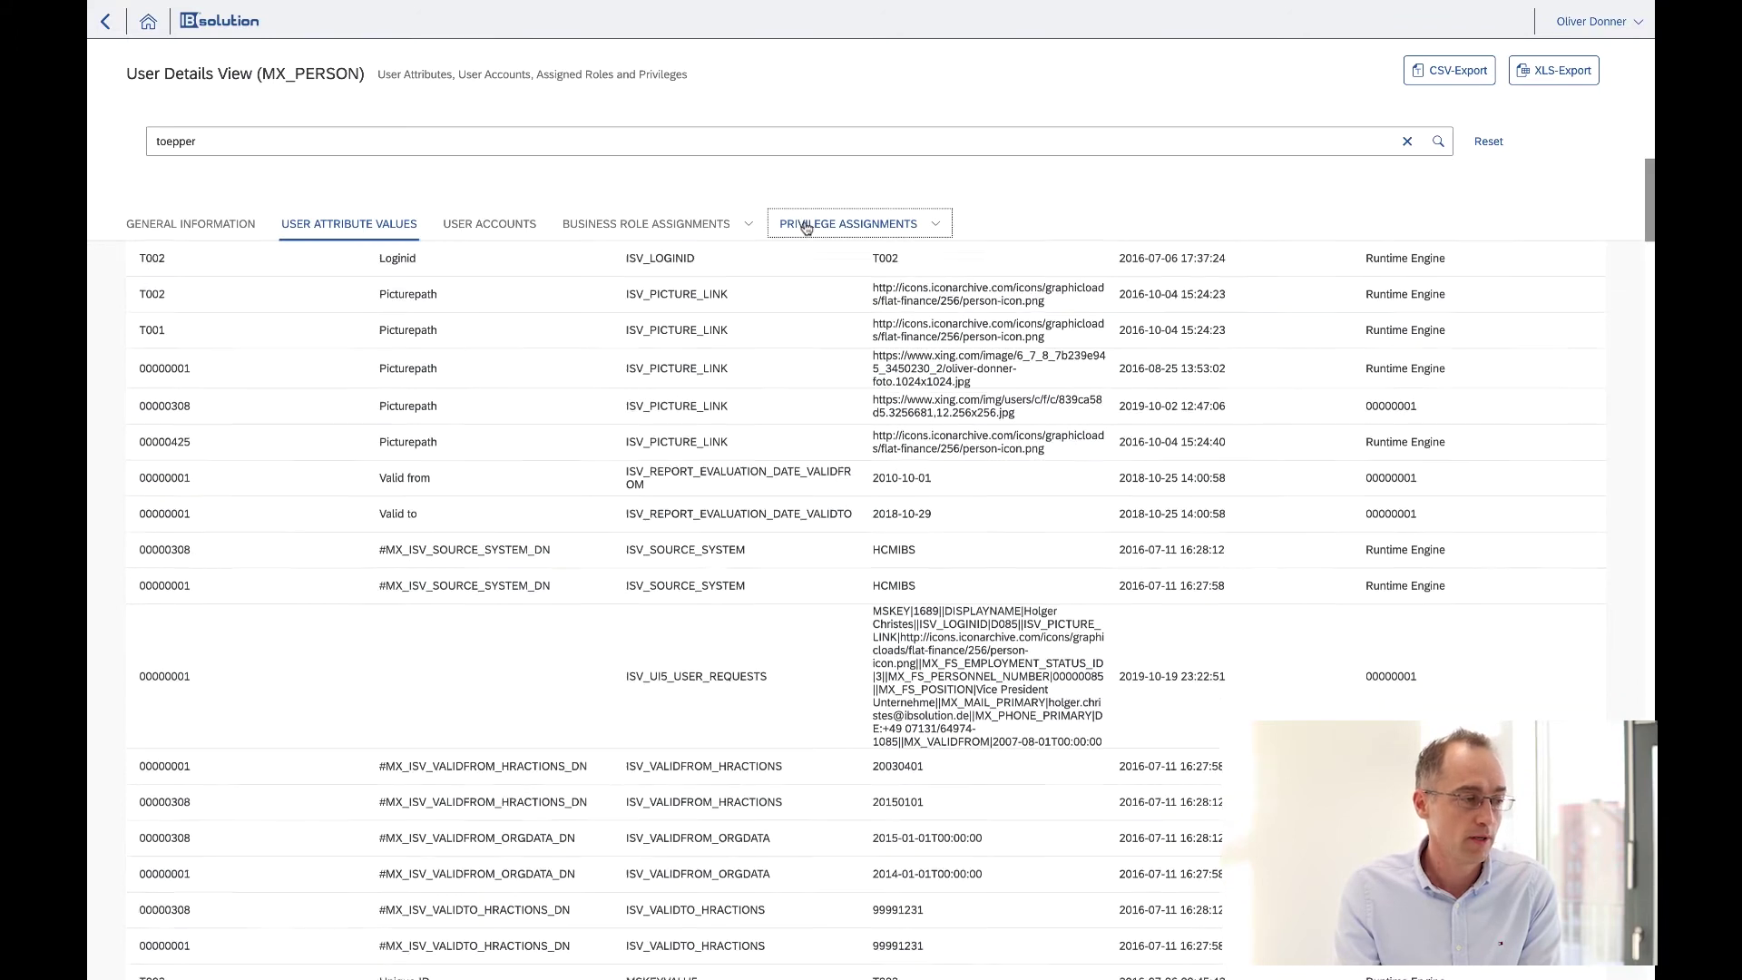
pyautogui.scroll(-6, 746, 446)
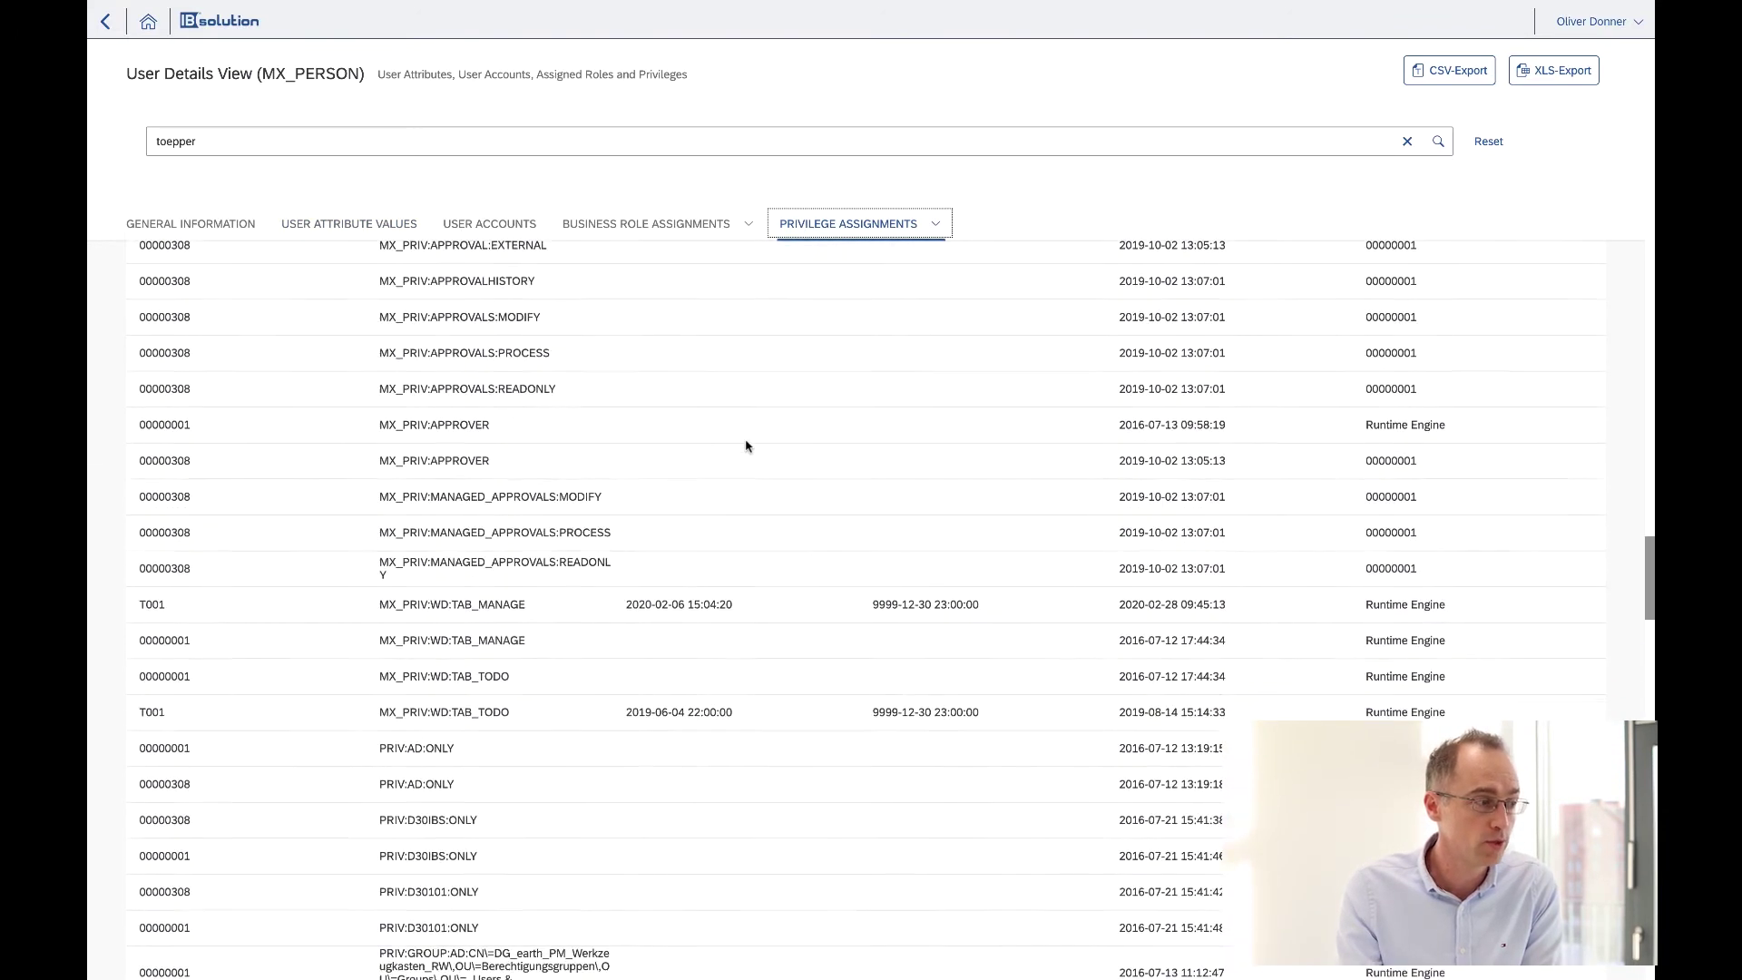
pyautogui.scroll(-2, 746, 446)
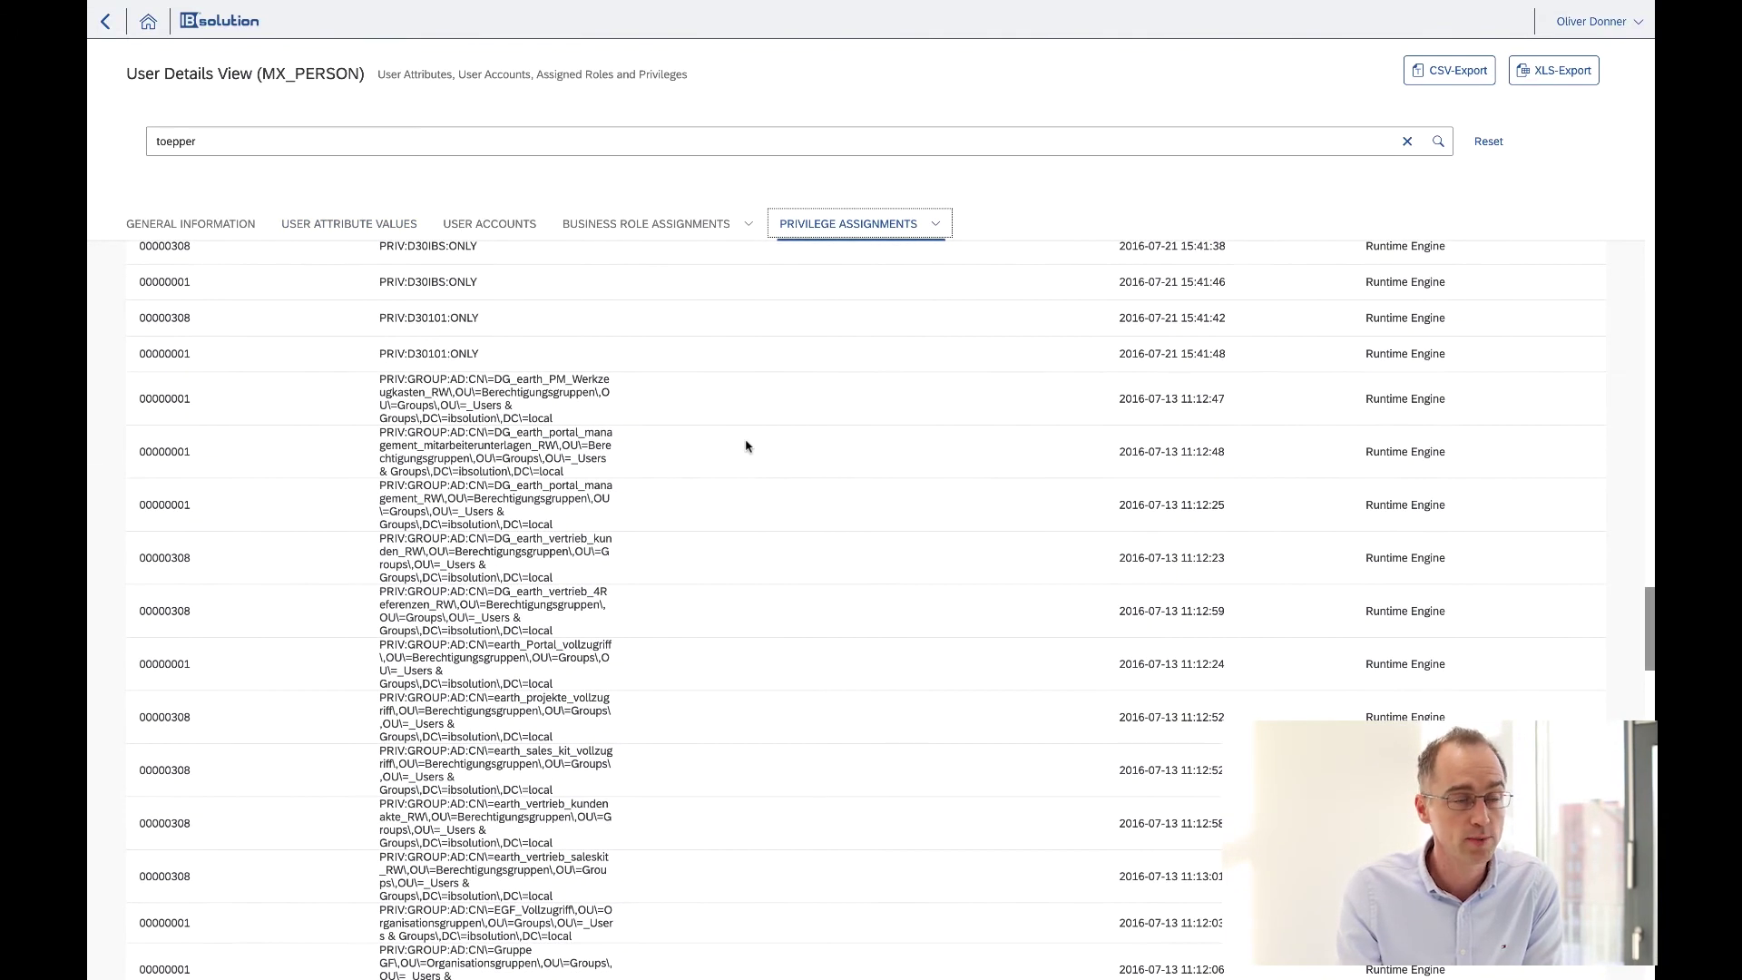
pyautogui.click(143, 223)
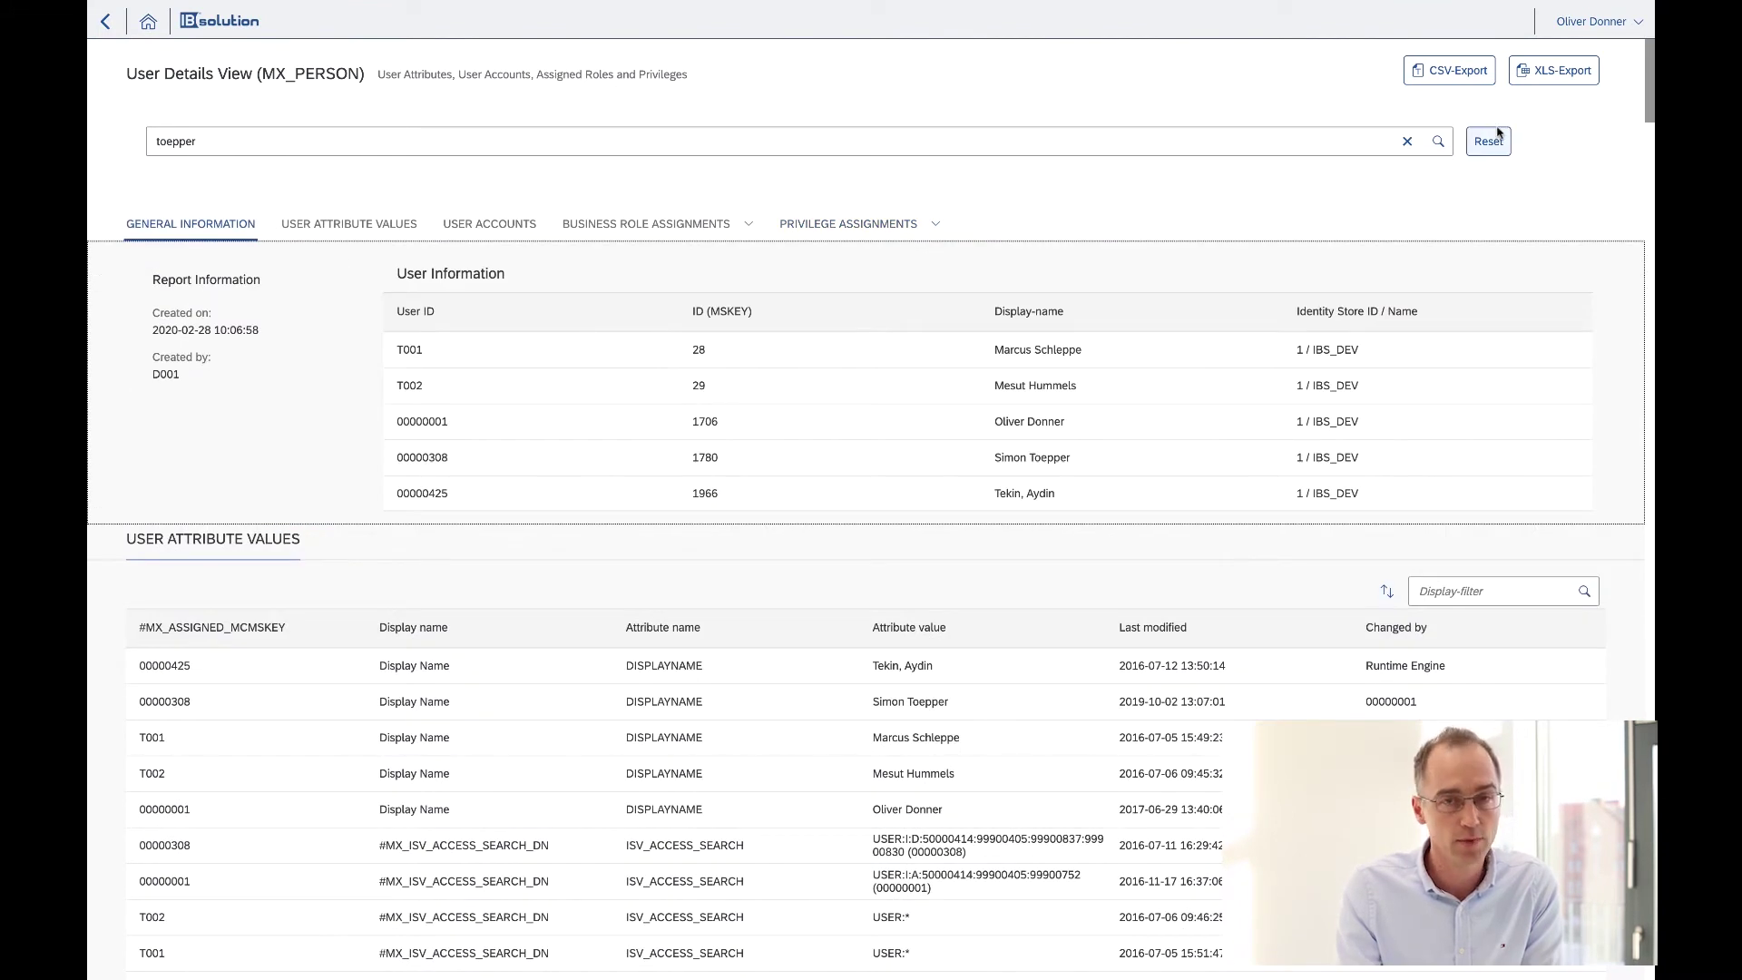
# Export the report in XLS format and open the downloaded USER_ATTRIBUTE_VALUES workbook in a maximized Excel window.
pyautogui.click(1558, 78)
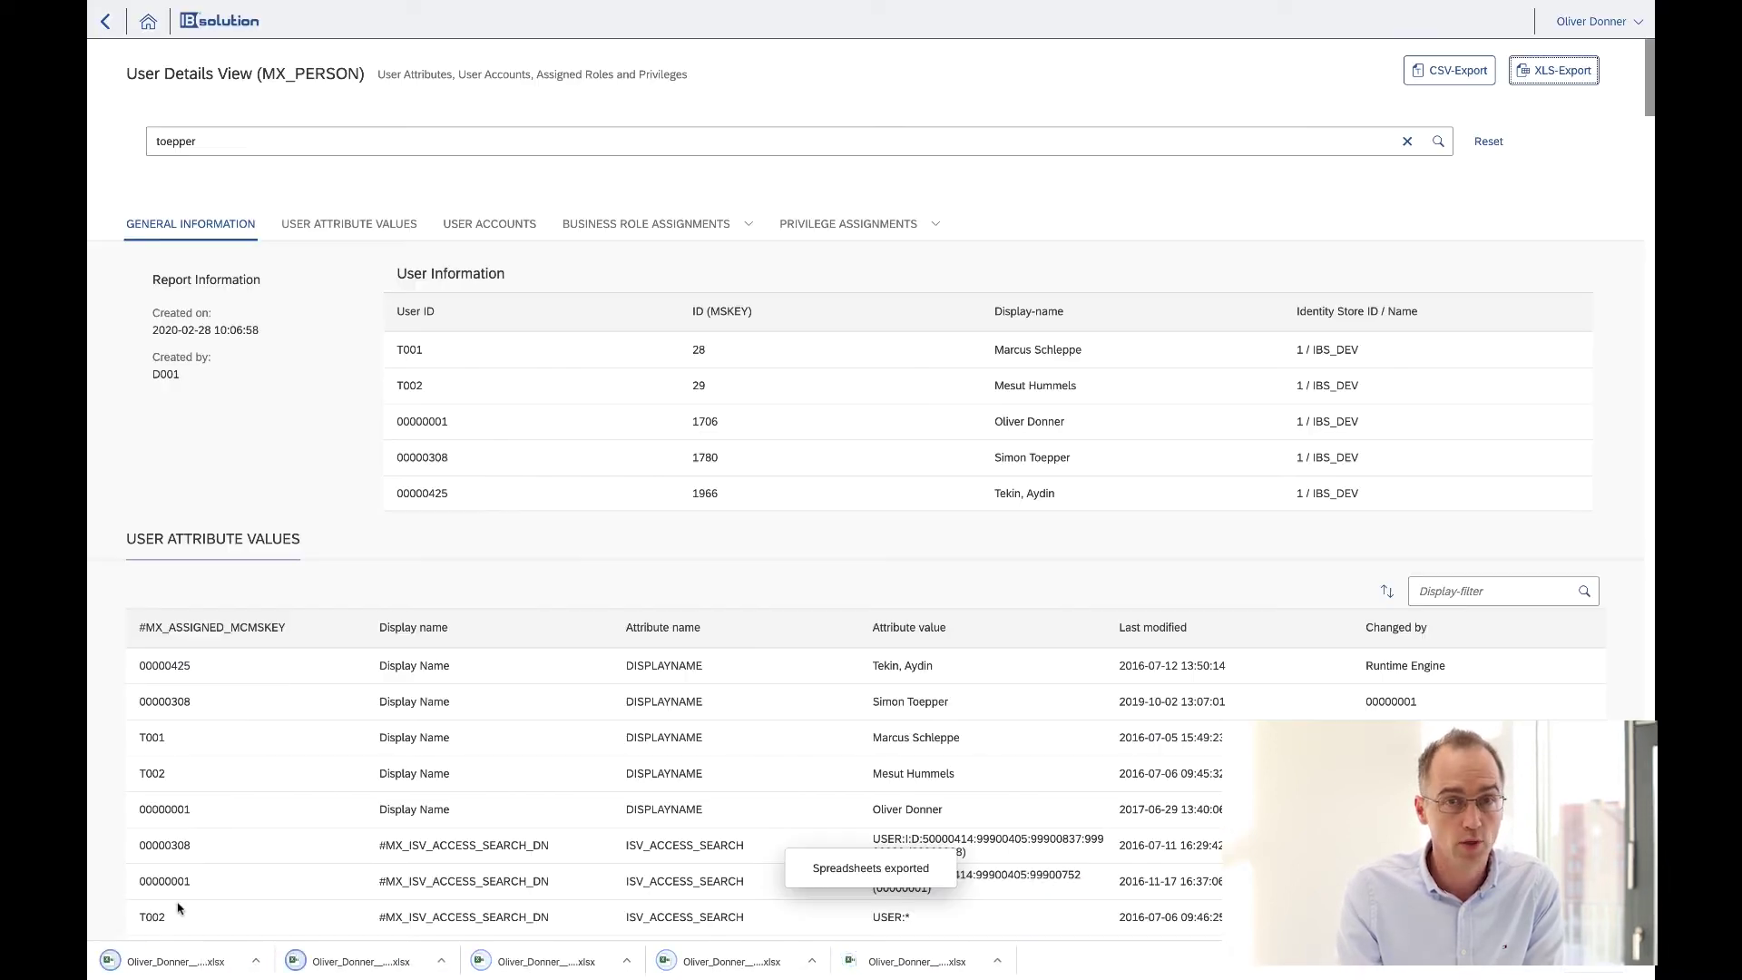
pyautogui.click(175, 961)
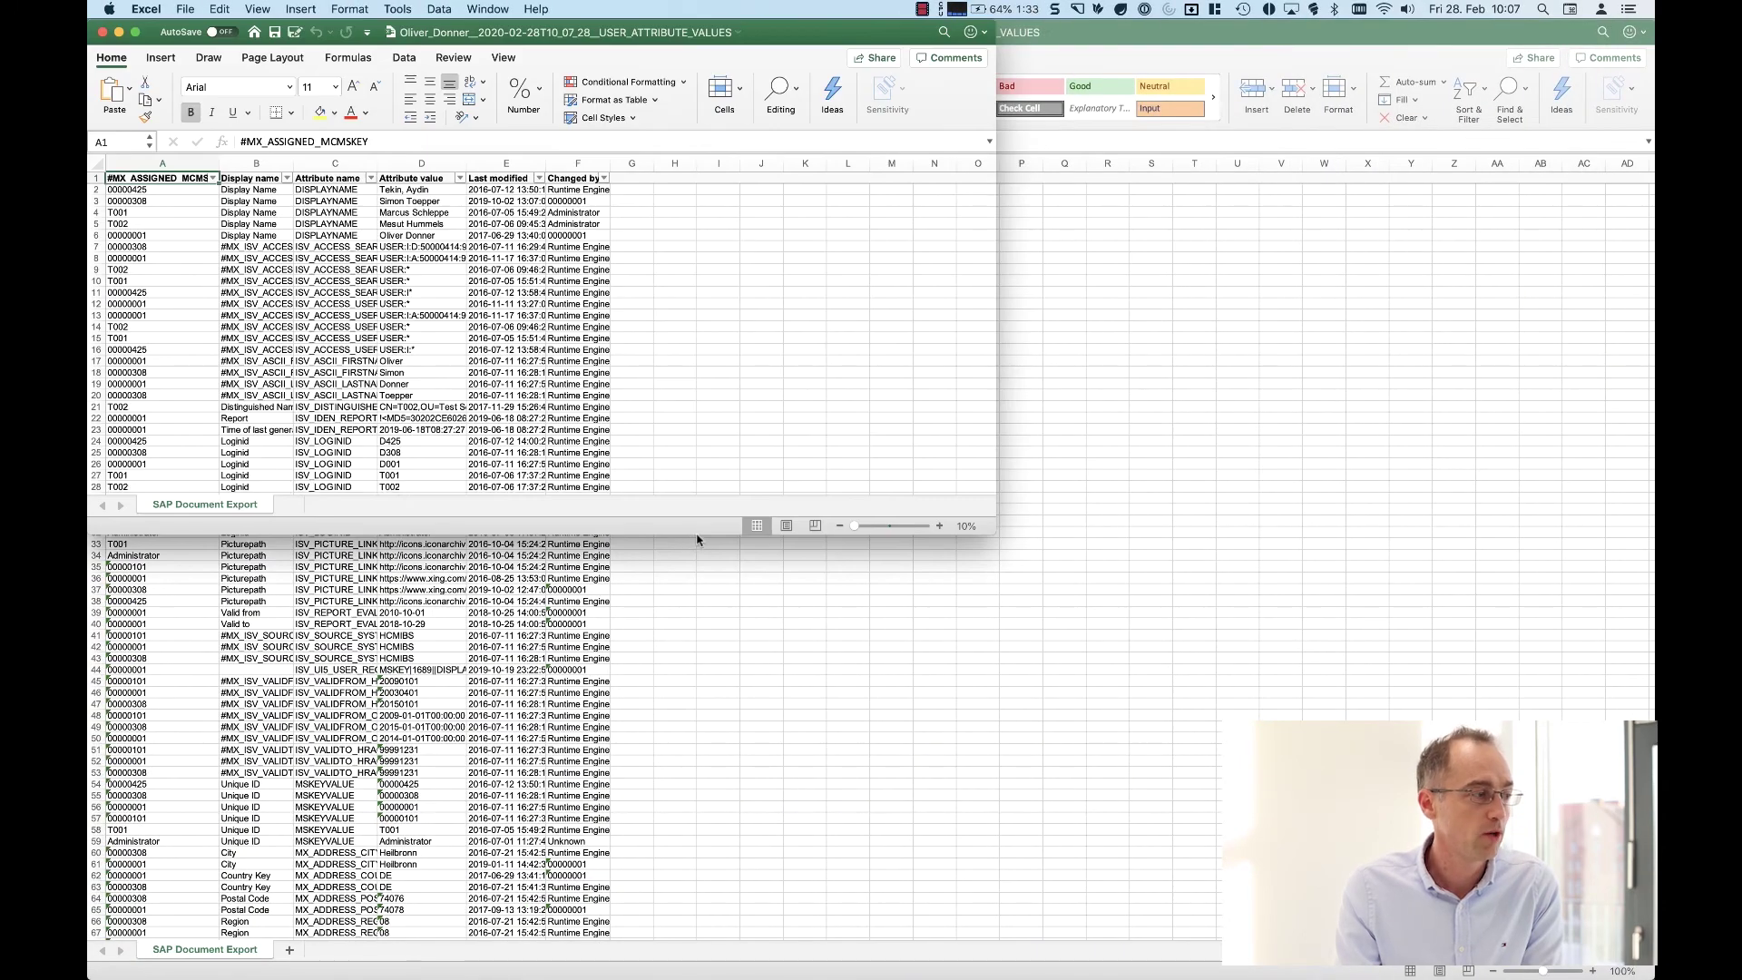
pyautogui.doubleClick(839, 48)
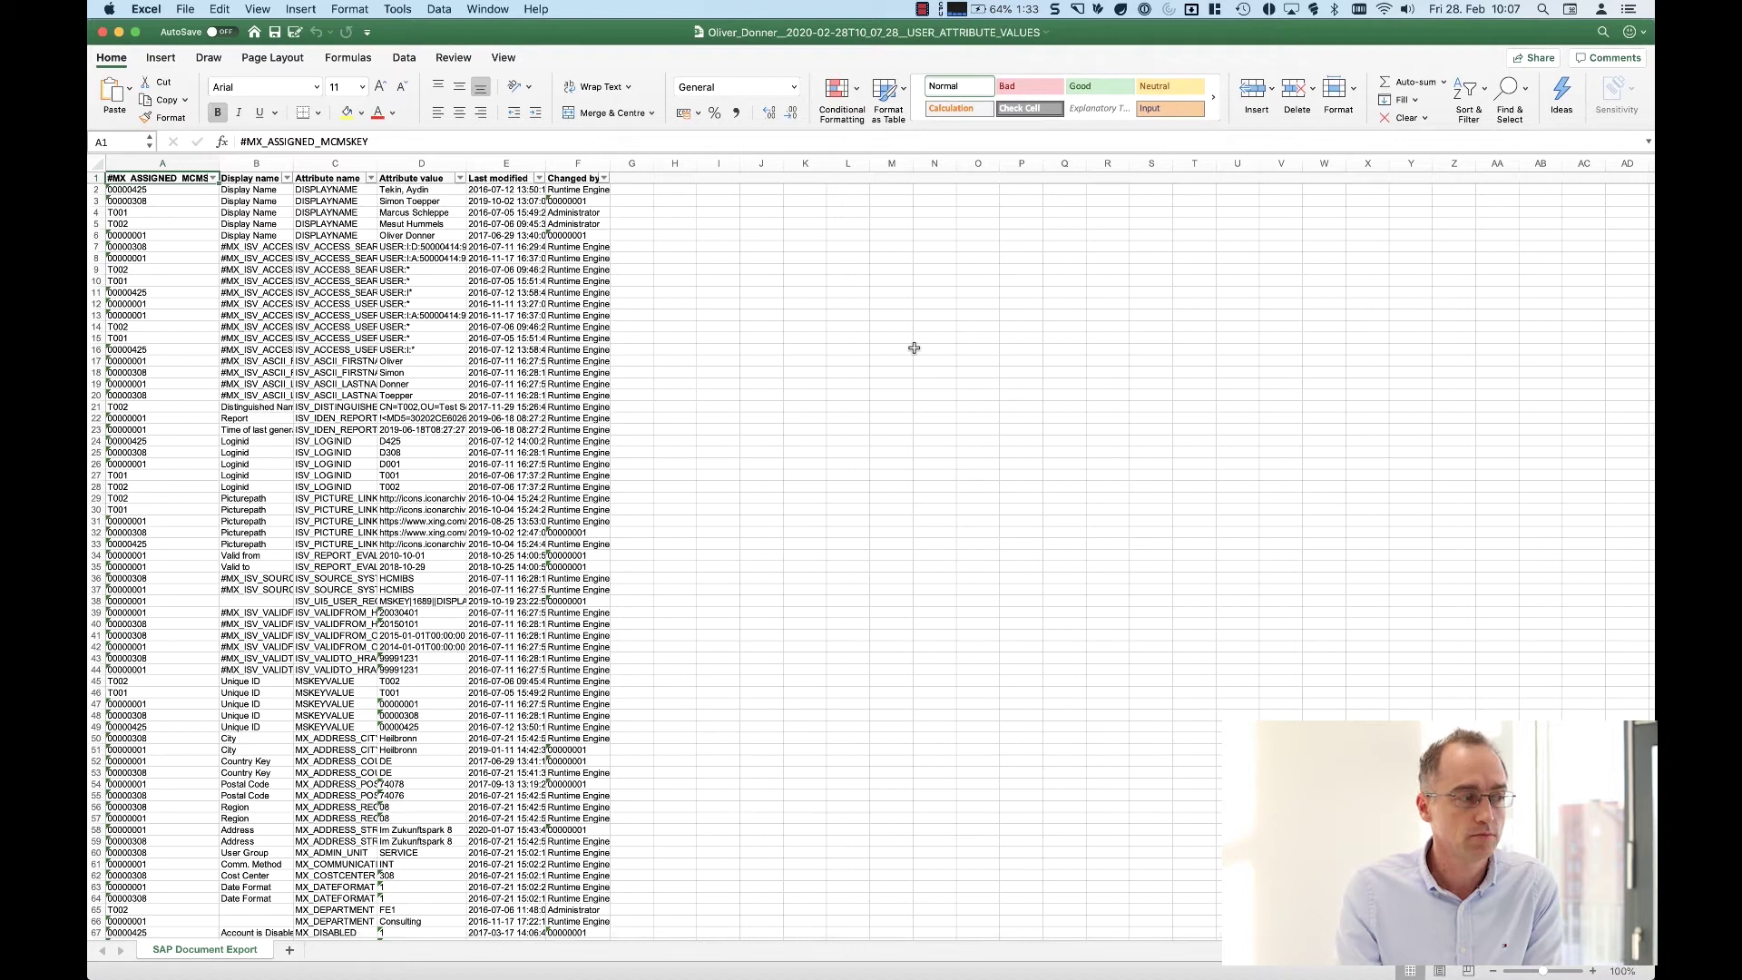
# Fit all worksheet columns to their contents and look through the exported attribute rows.
pyautogui.click(98, 164)
pyautogui.doubleClick(218, 160)
pyautogui.click(441, 326)
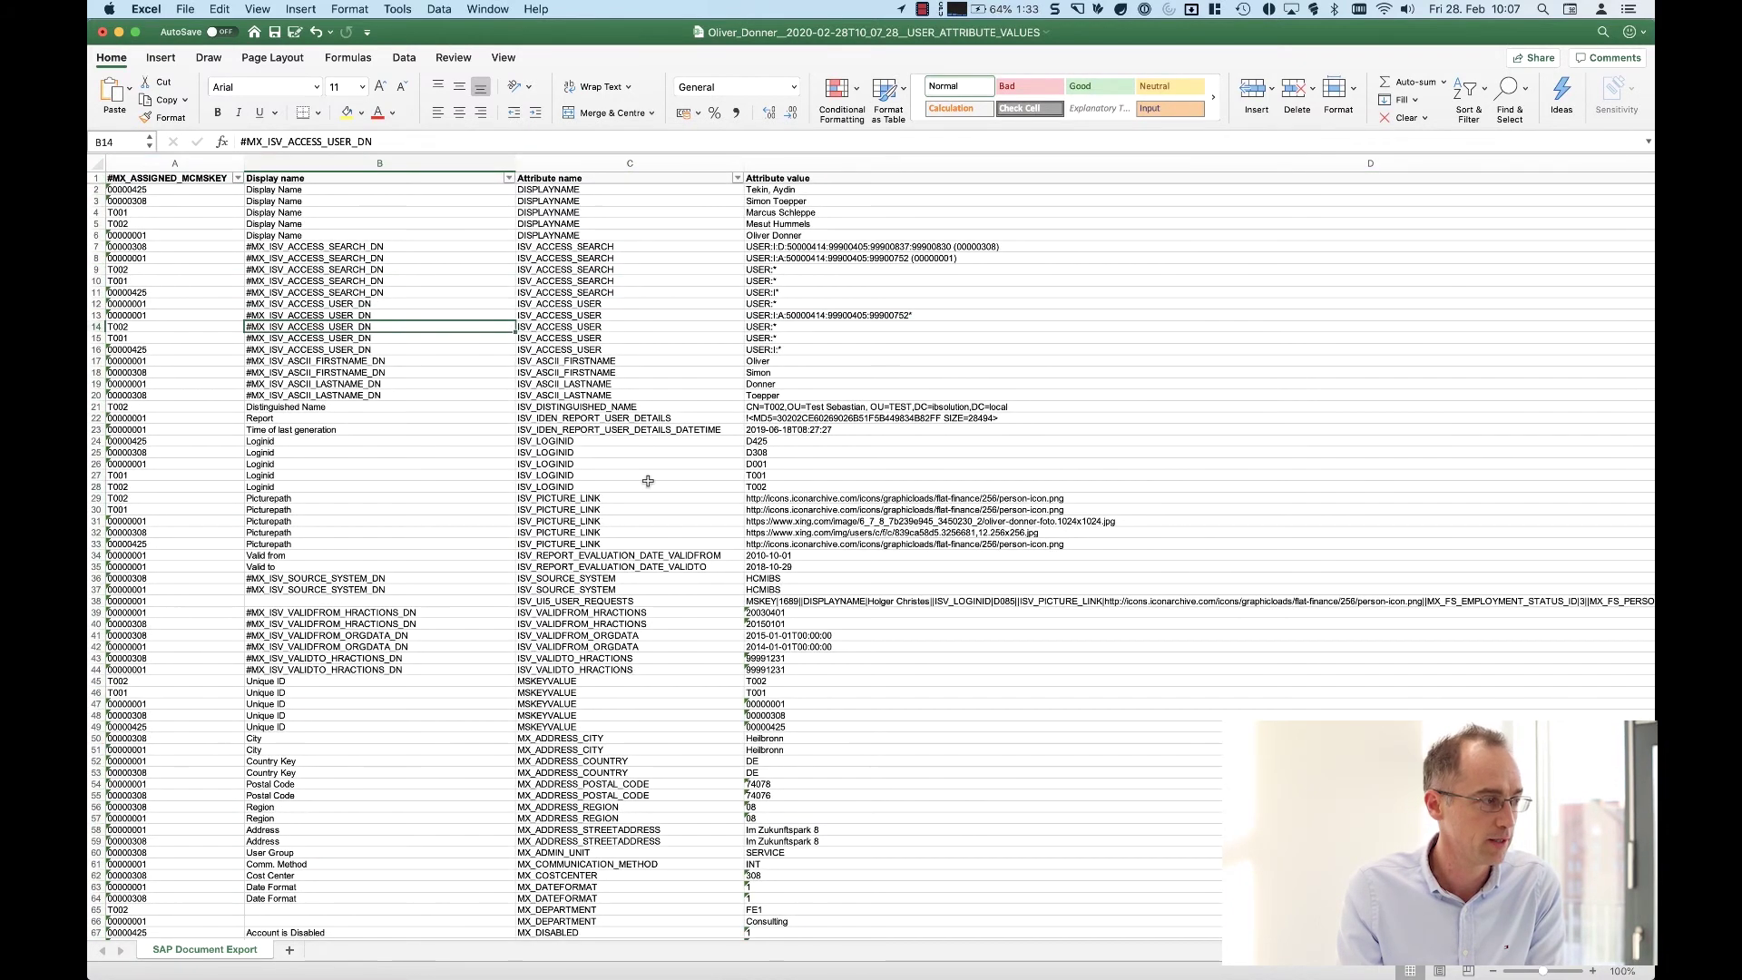
pyautogui.scroll(-3, 648, 481)
pyautogui.scroll(3, 648, 481)
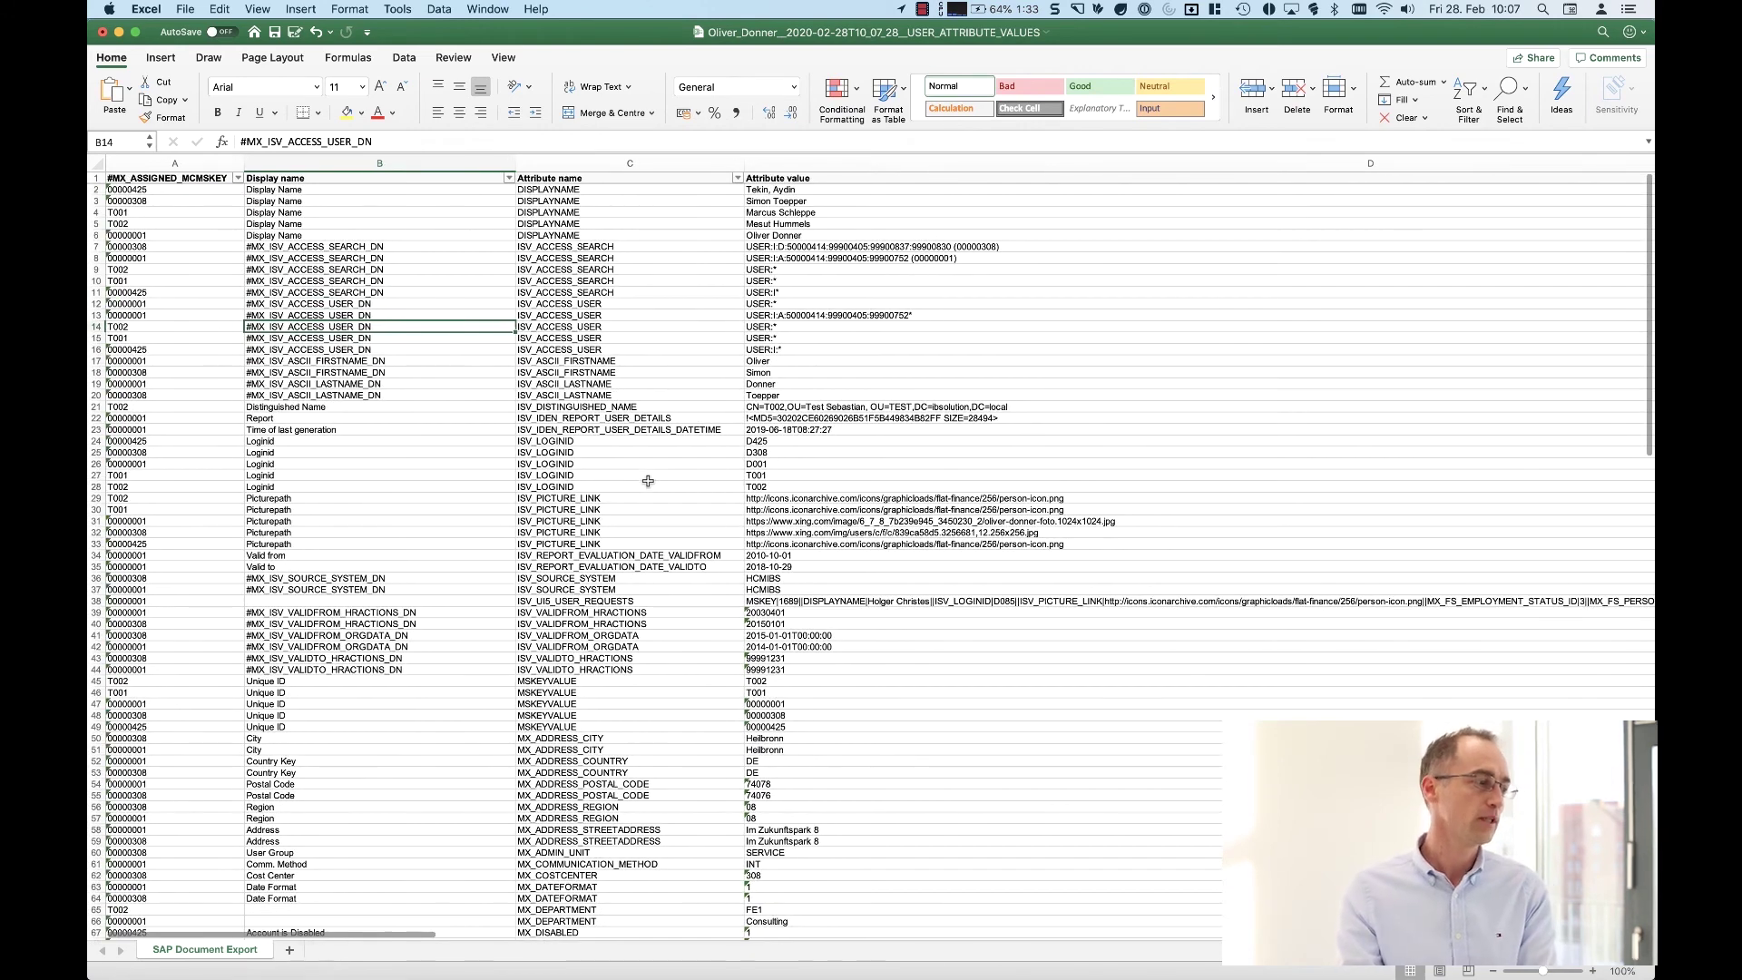
# Switch back to the reporting web application and open the custom Unused user accounts report from the overview.
pyautogui.press('super+Tab')
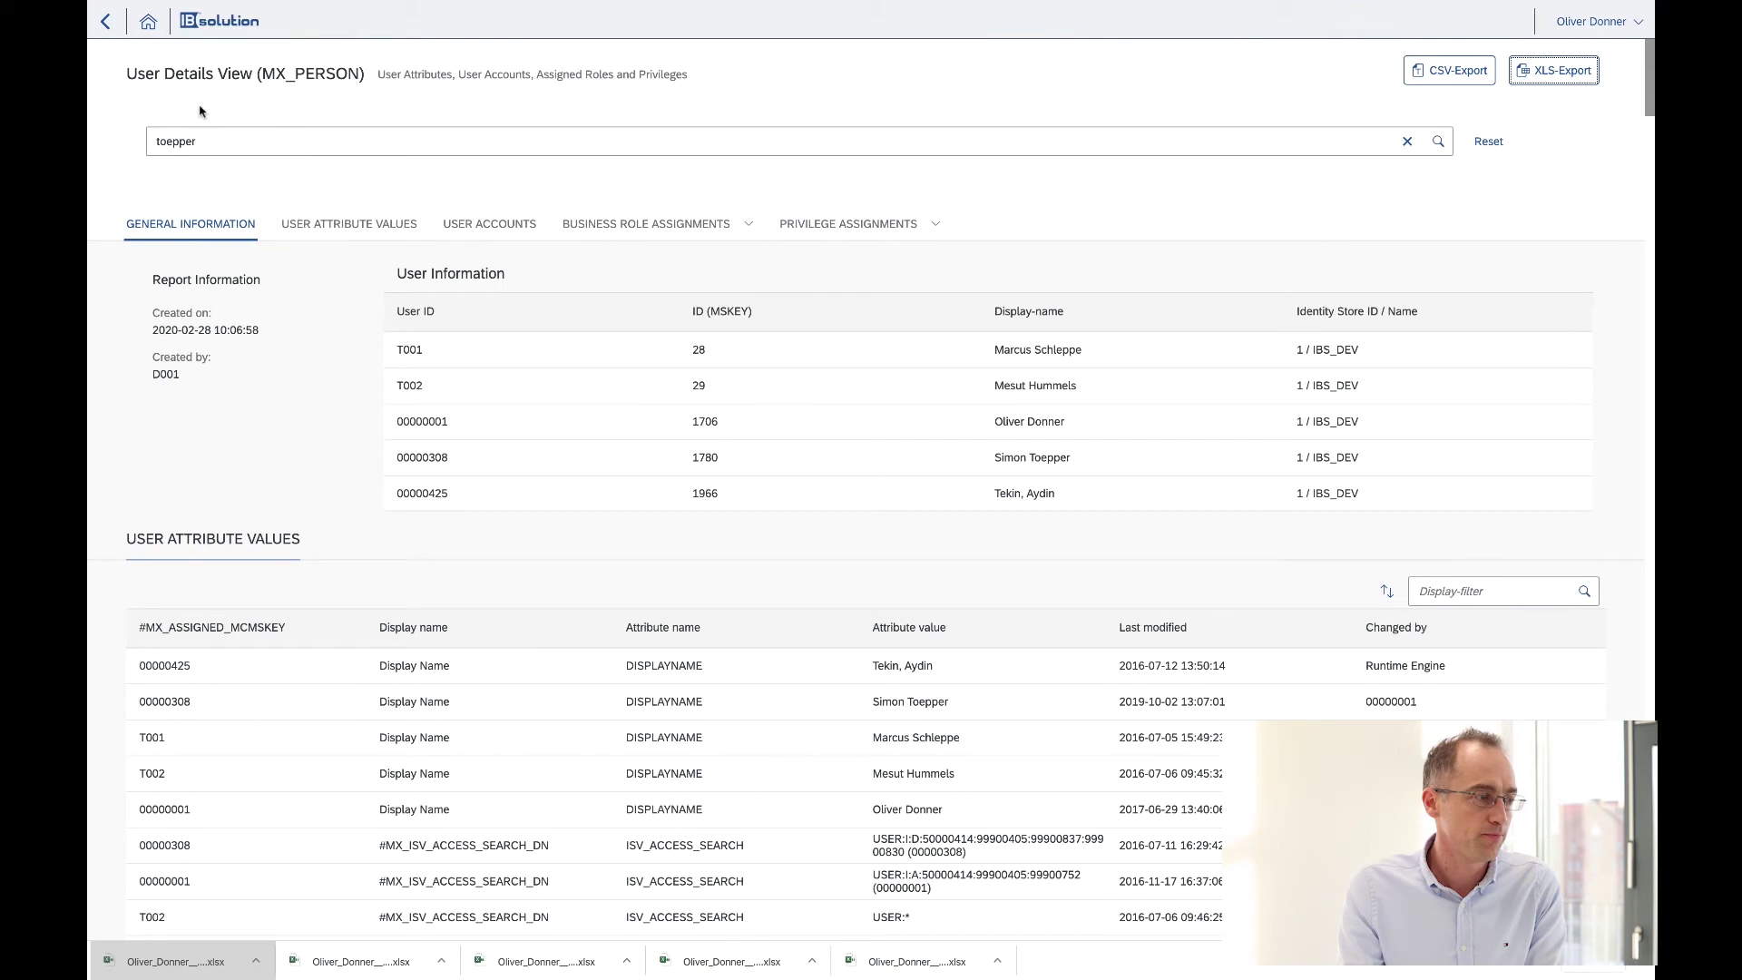
pyautogui.click(148, 22)
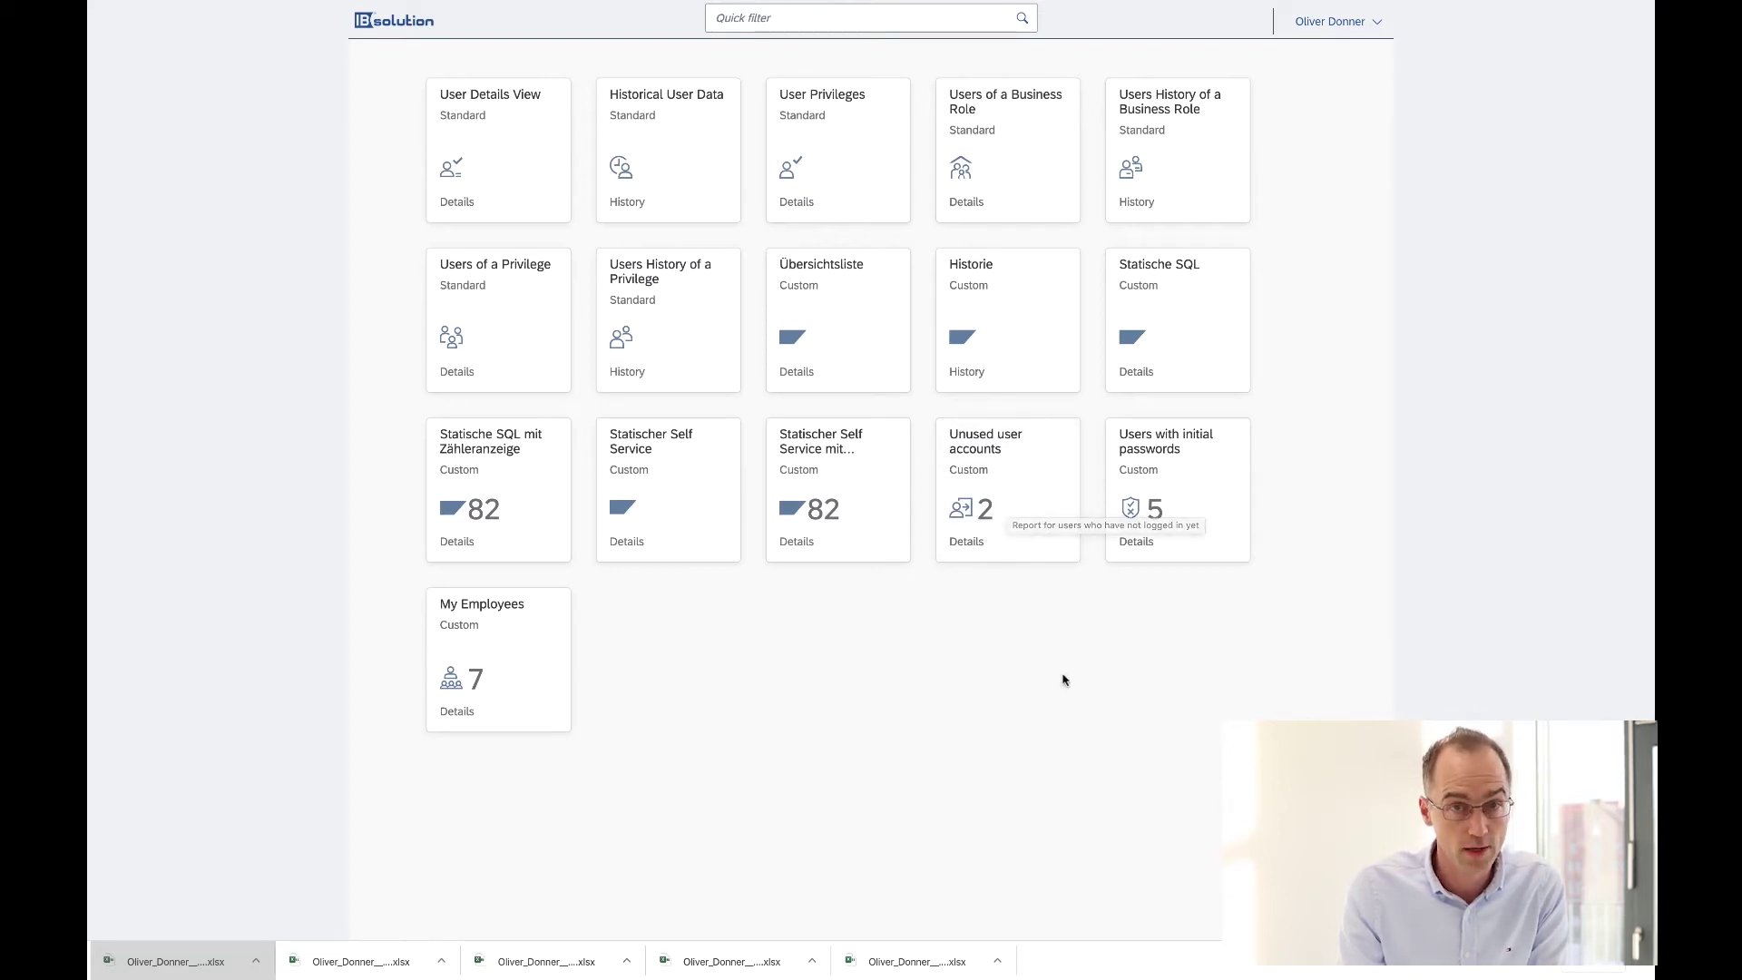
pyautogui.click(1061, 543)
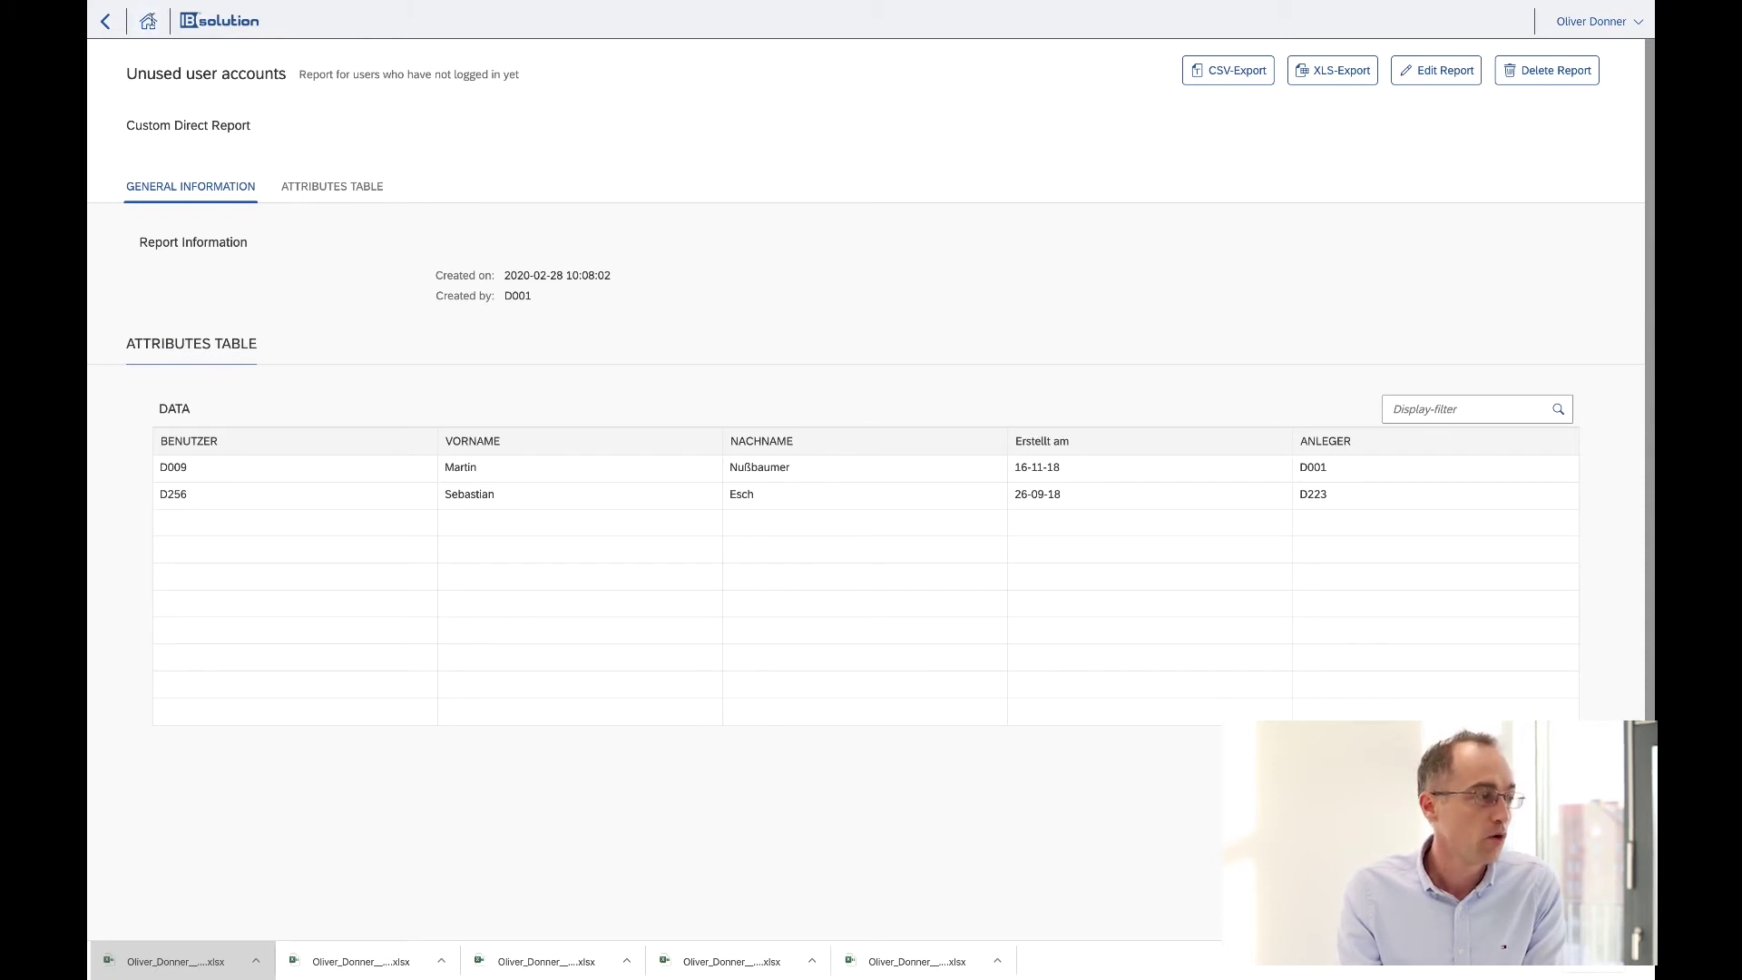
# View the custom Users with initial passwords report and return to the report overview.
pyautogui.click(148, 21)
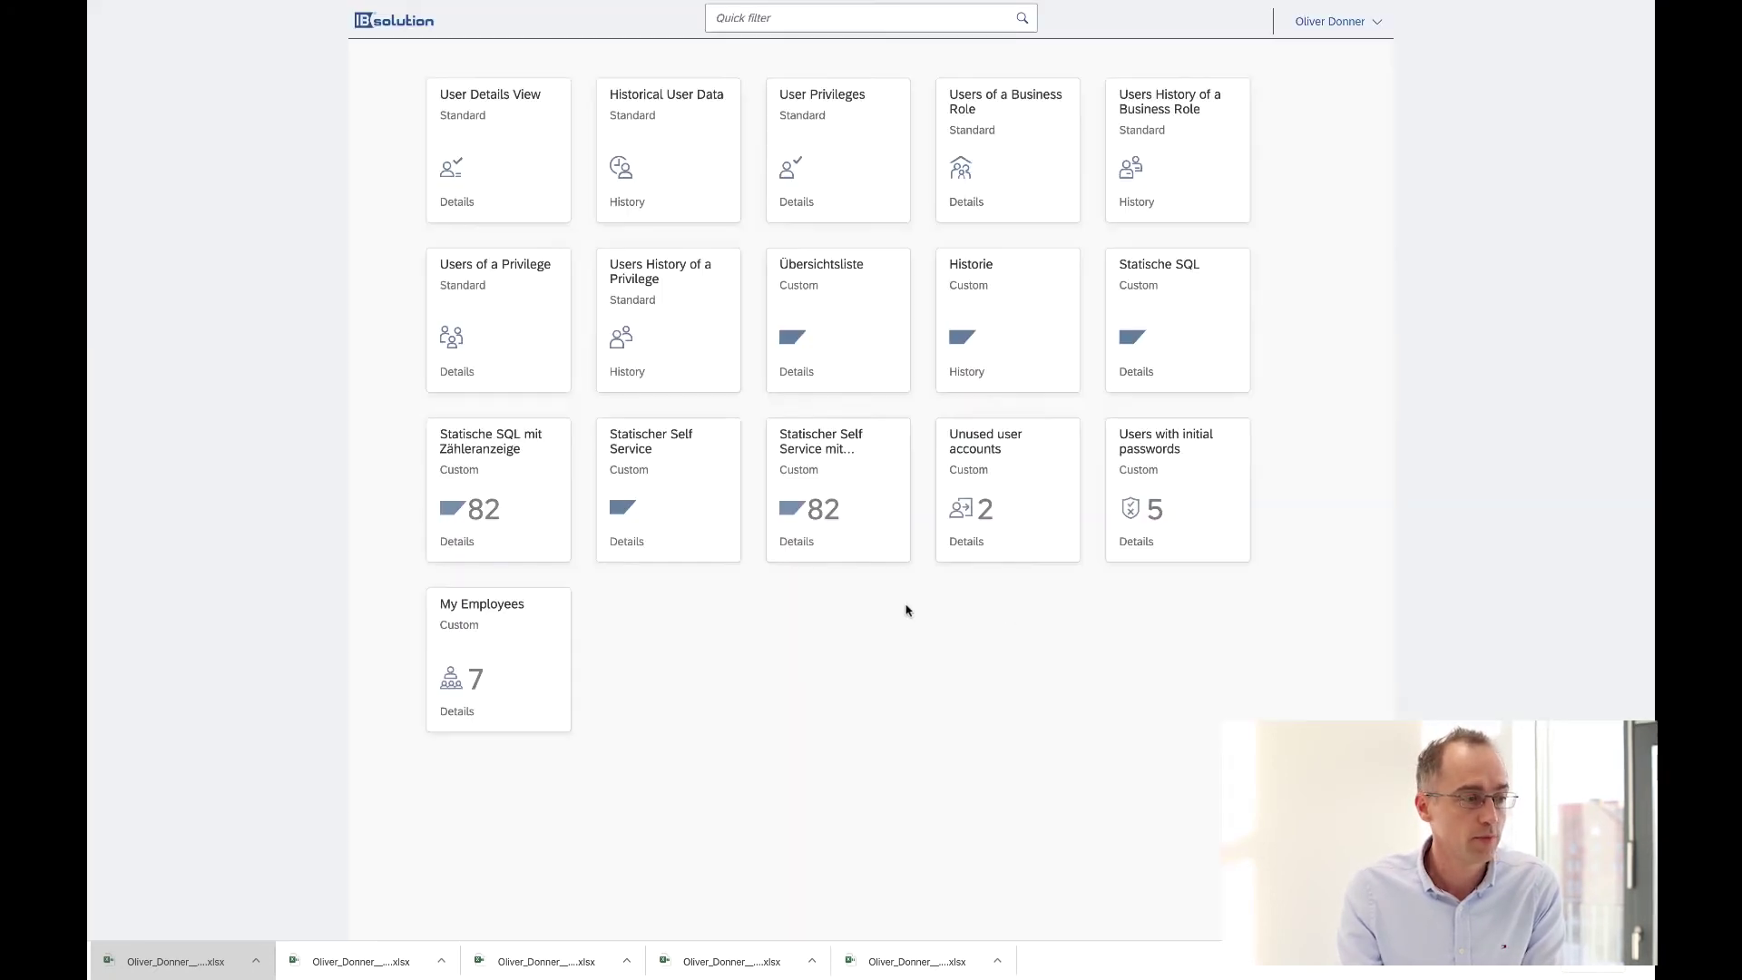
pyautogui.click(1202, 519)
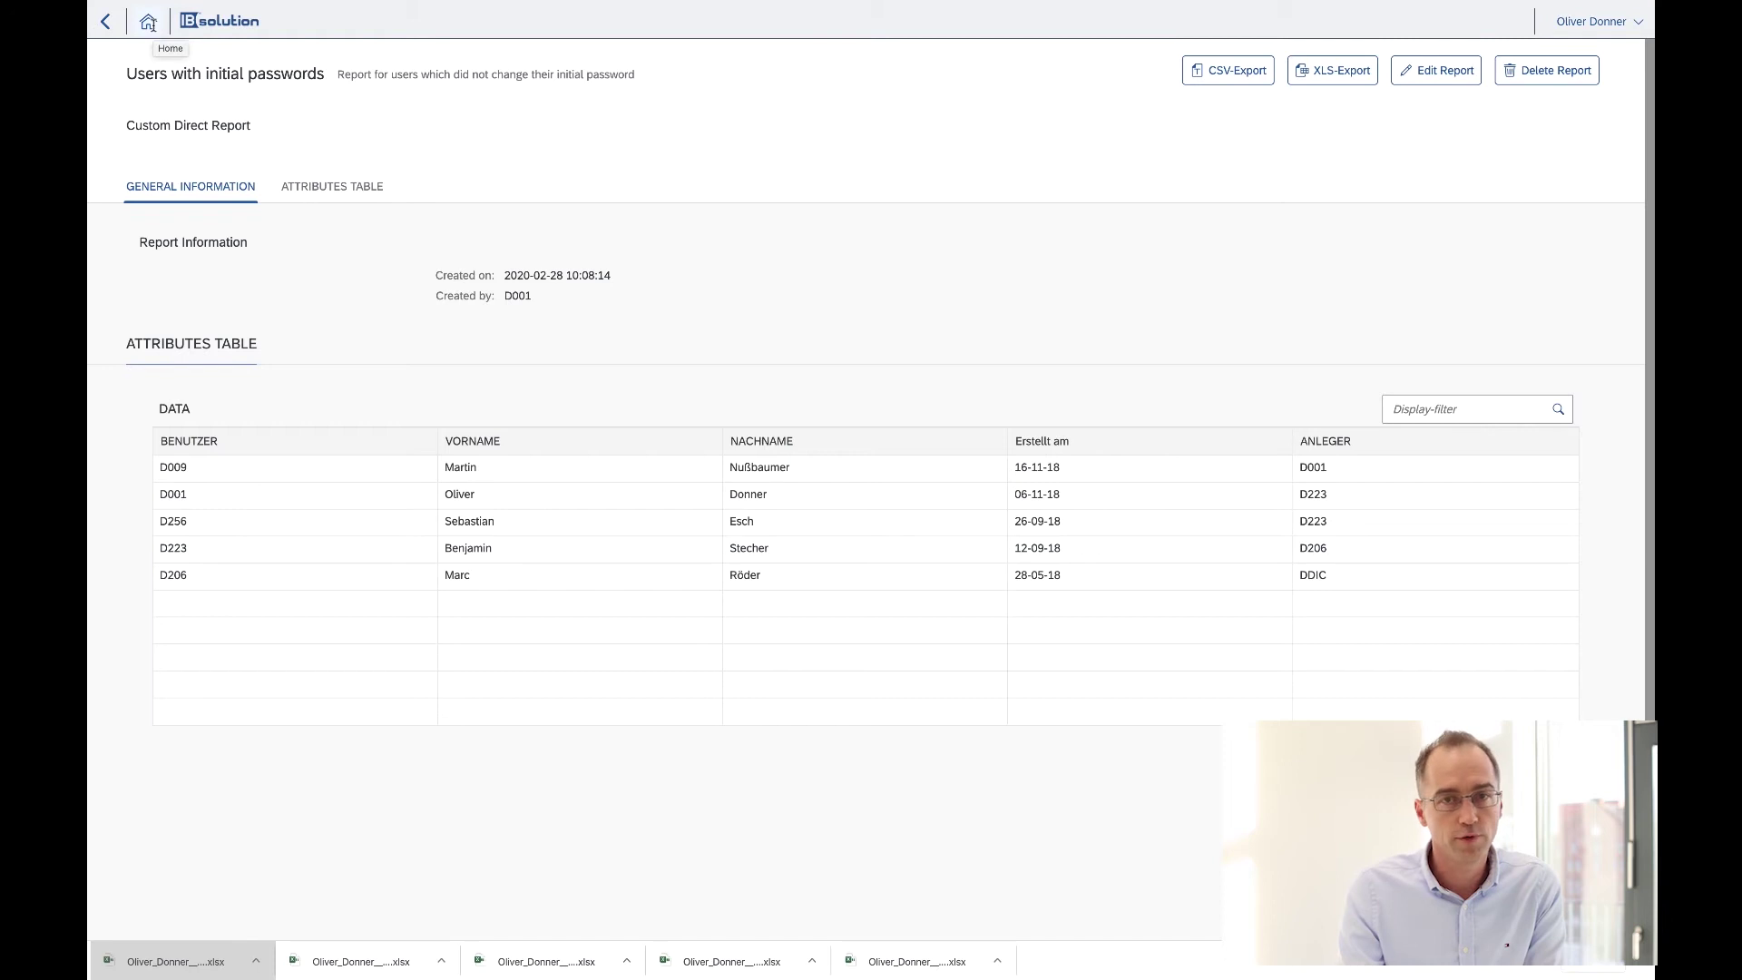
pyautogui.click(148, 21)
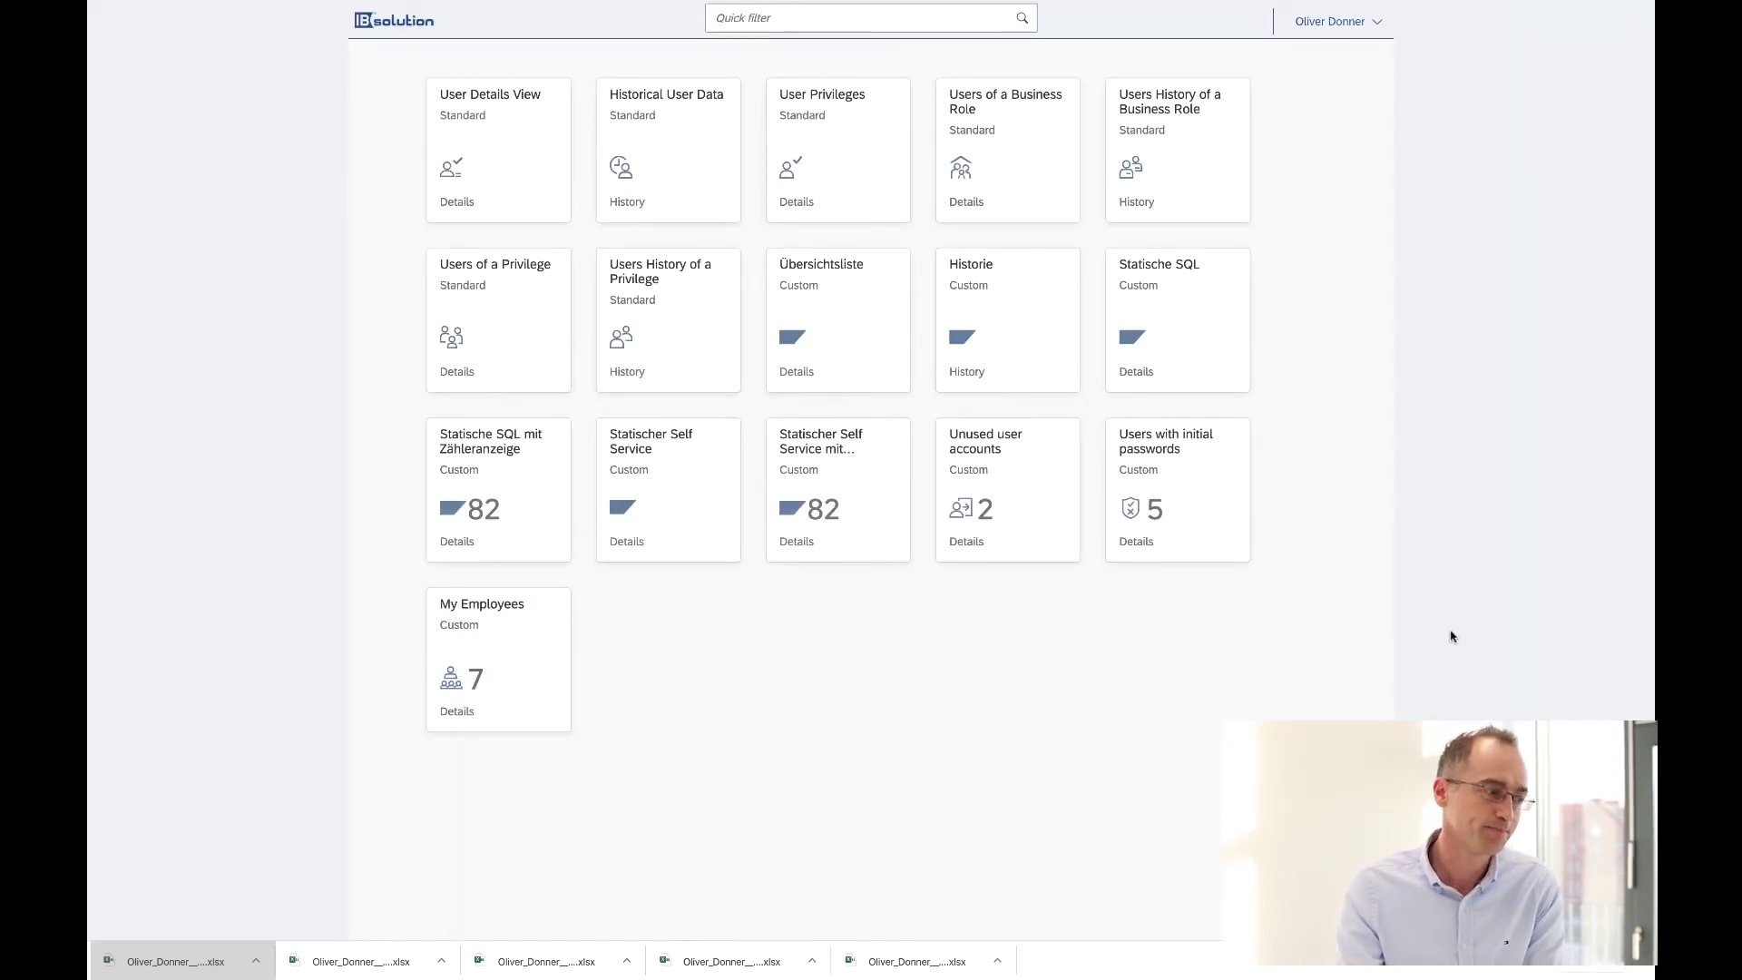
# Start adding a new report and enter Demo as both its title and its description.
pyautogui.click(1377, 27)
pyautogui.click(1368, 56)
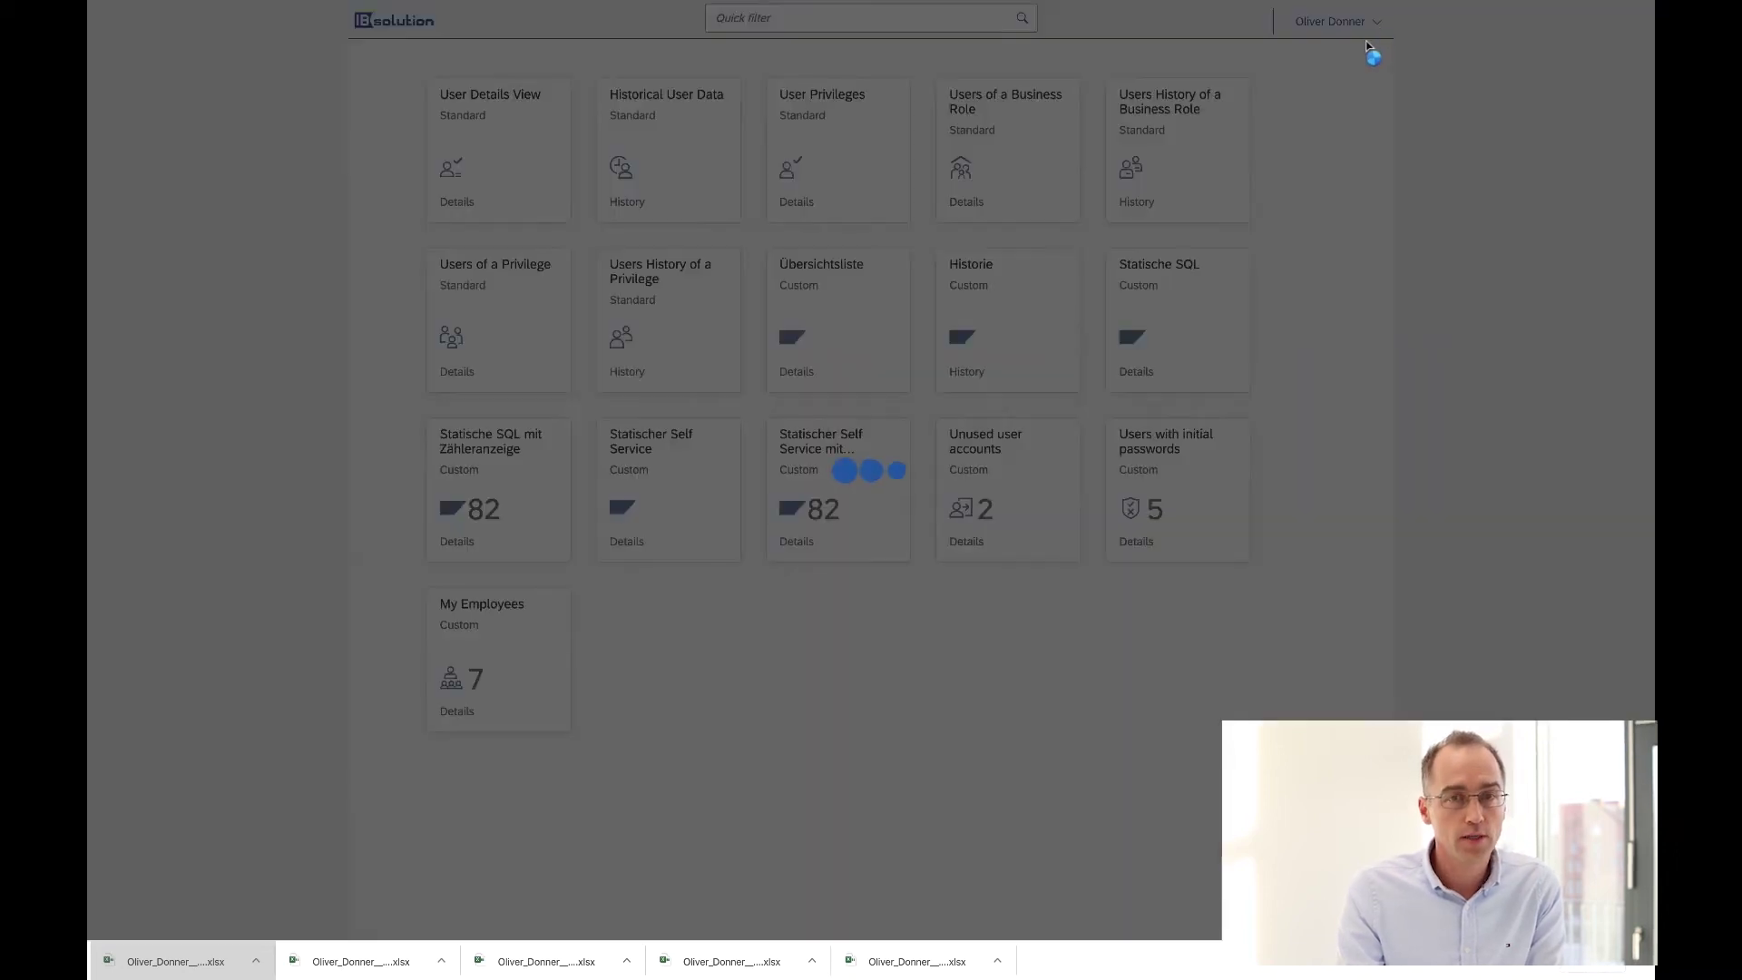
pyautogui.click(1370, 29)
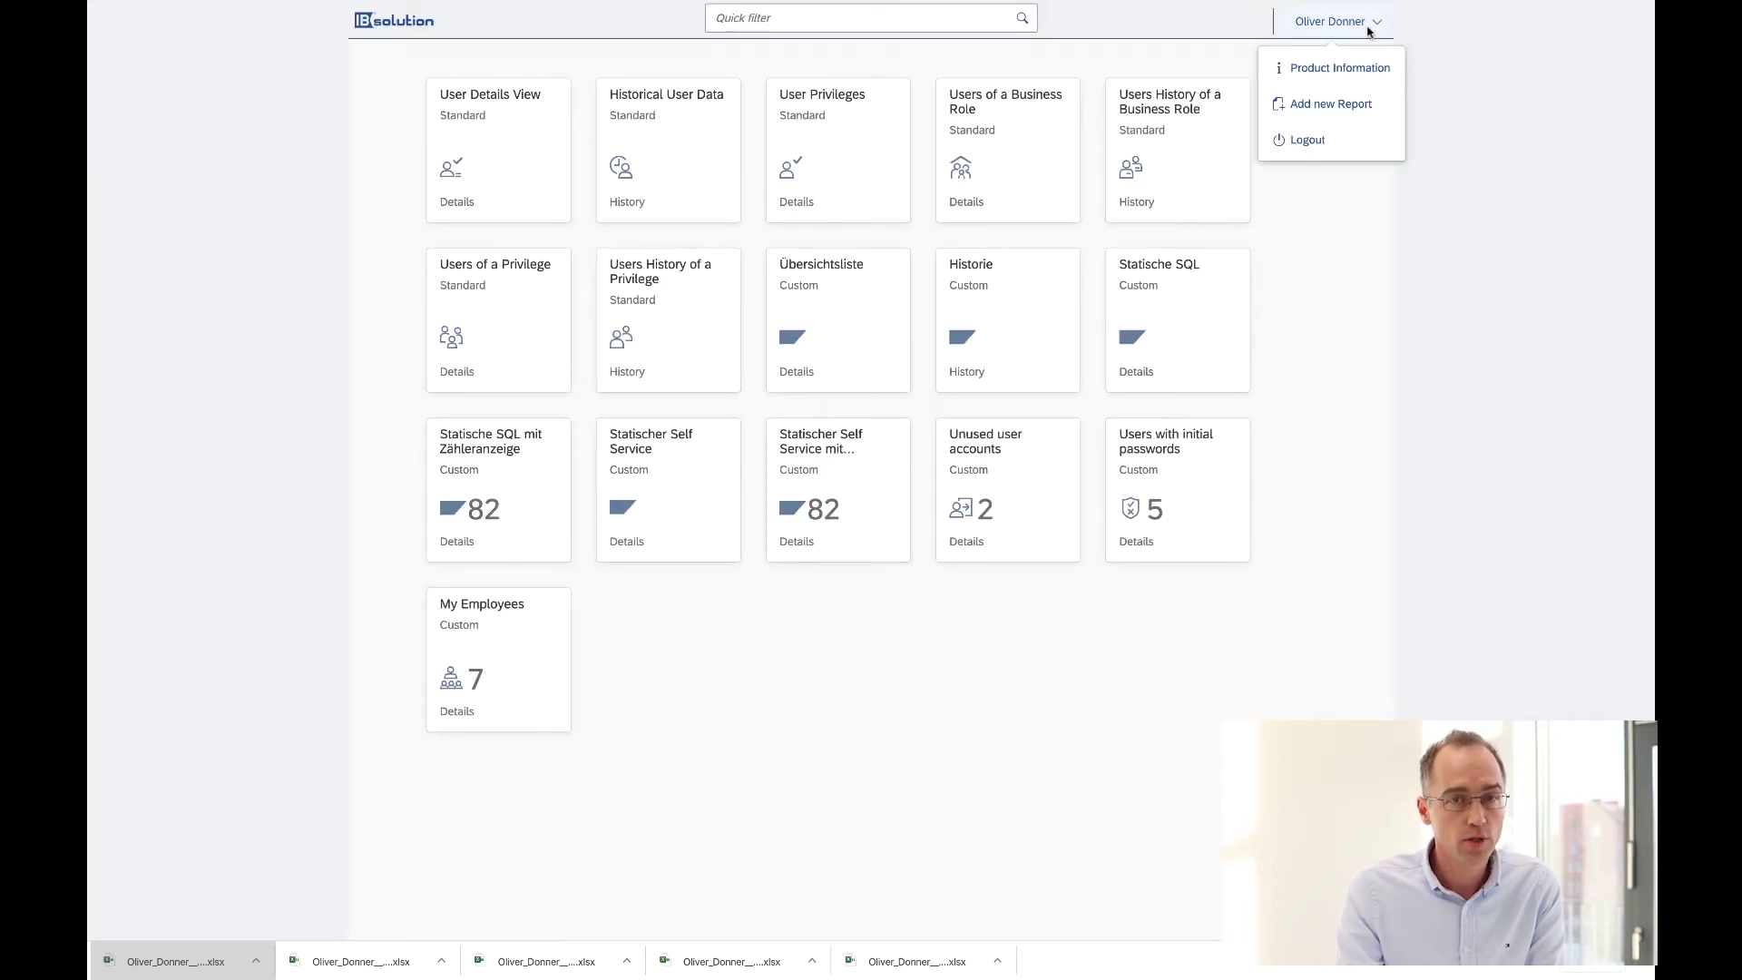
pyautogui.click(1351, 106)
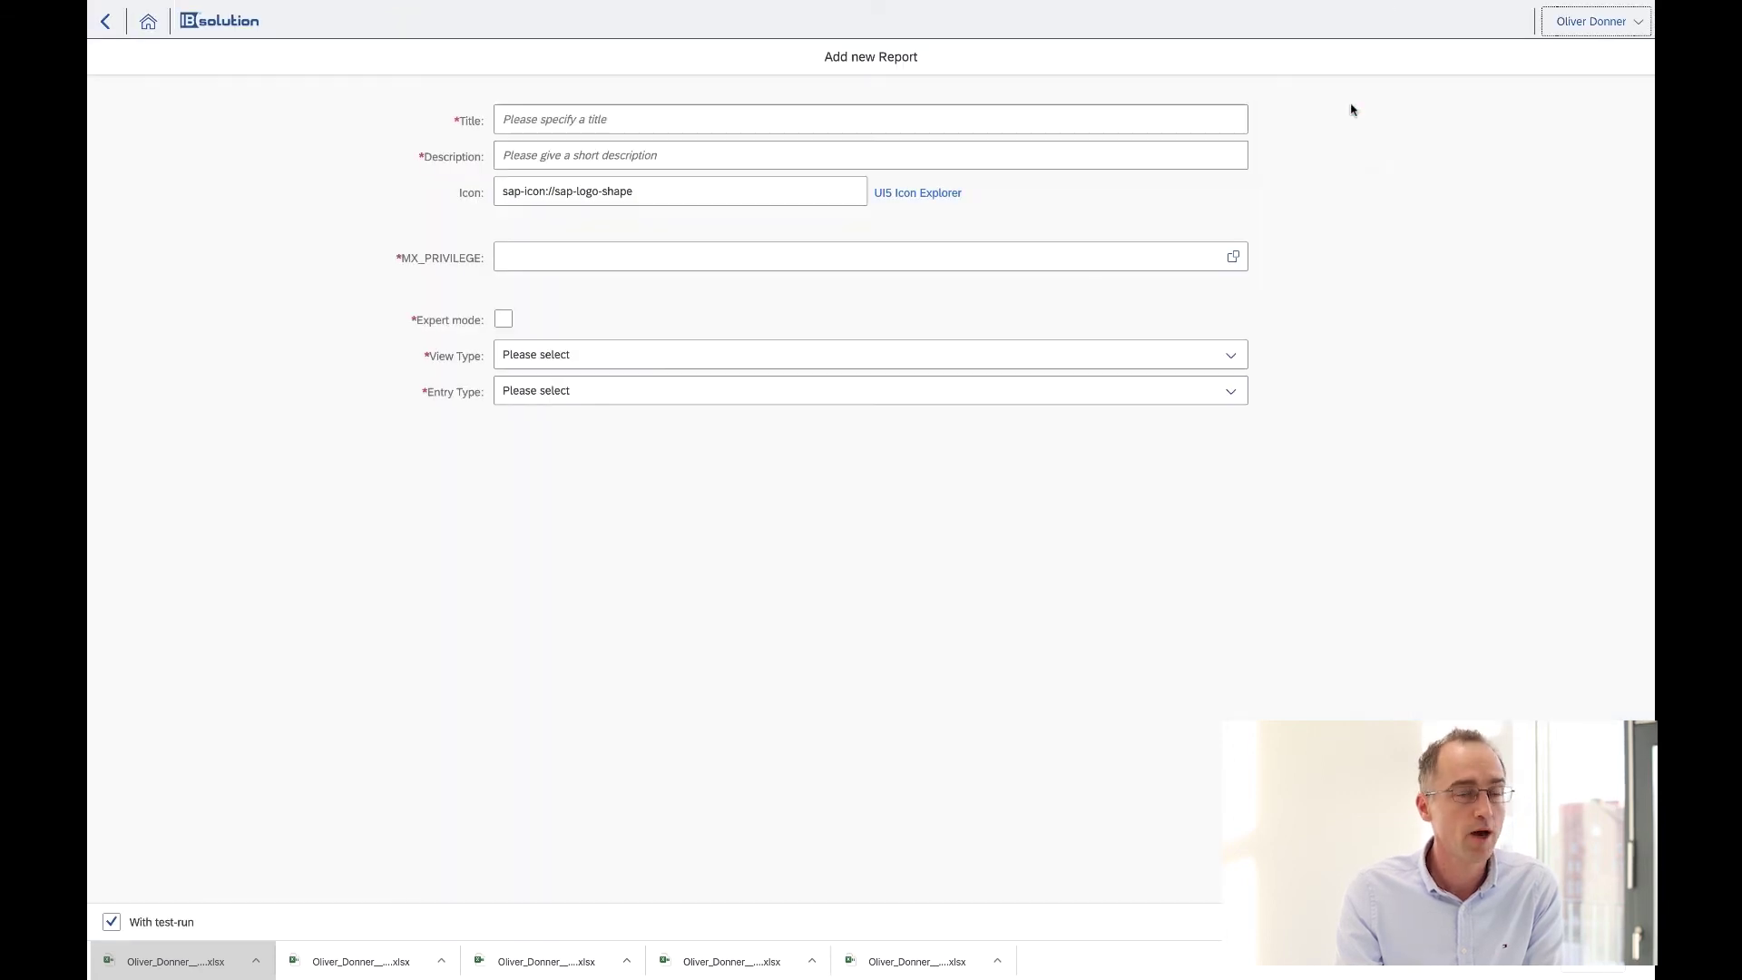
pyautogui.click(733, 120)
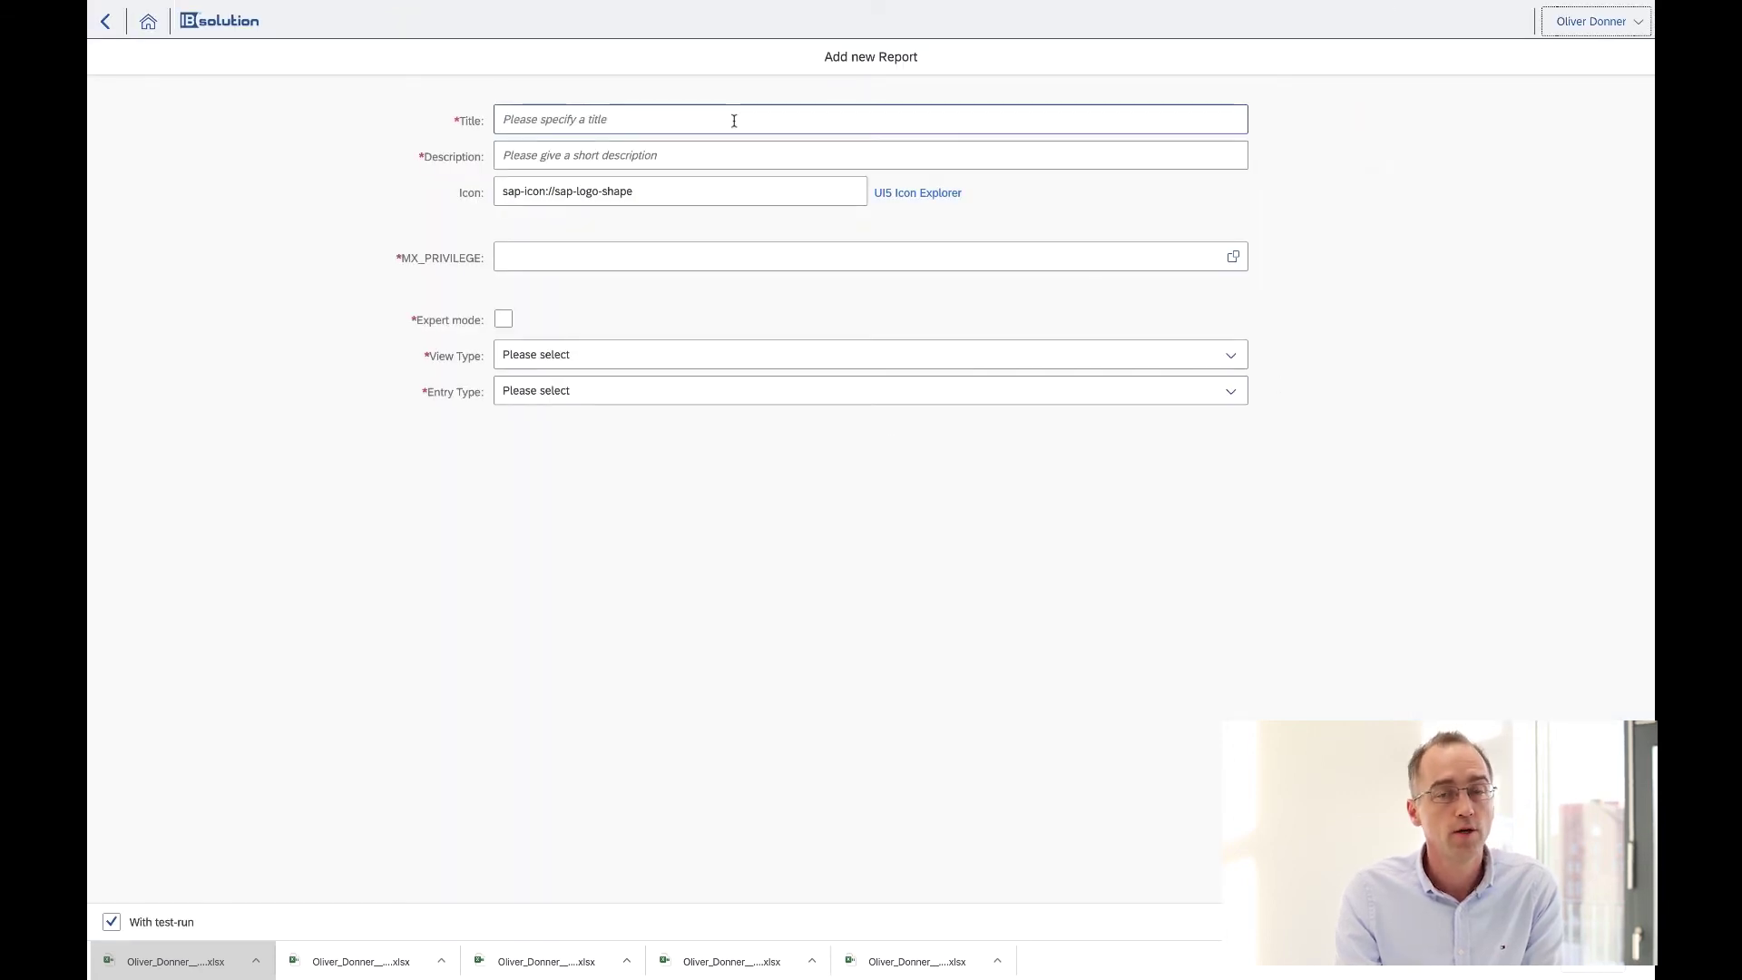
pyautogui.write('Demo')
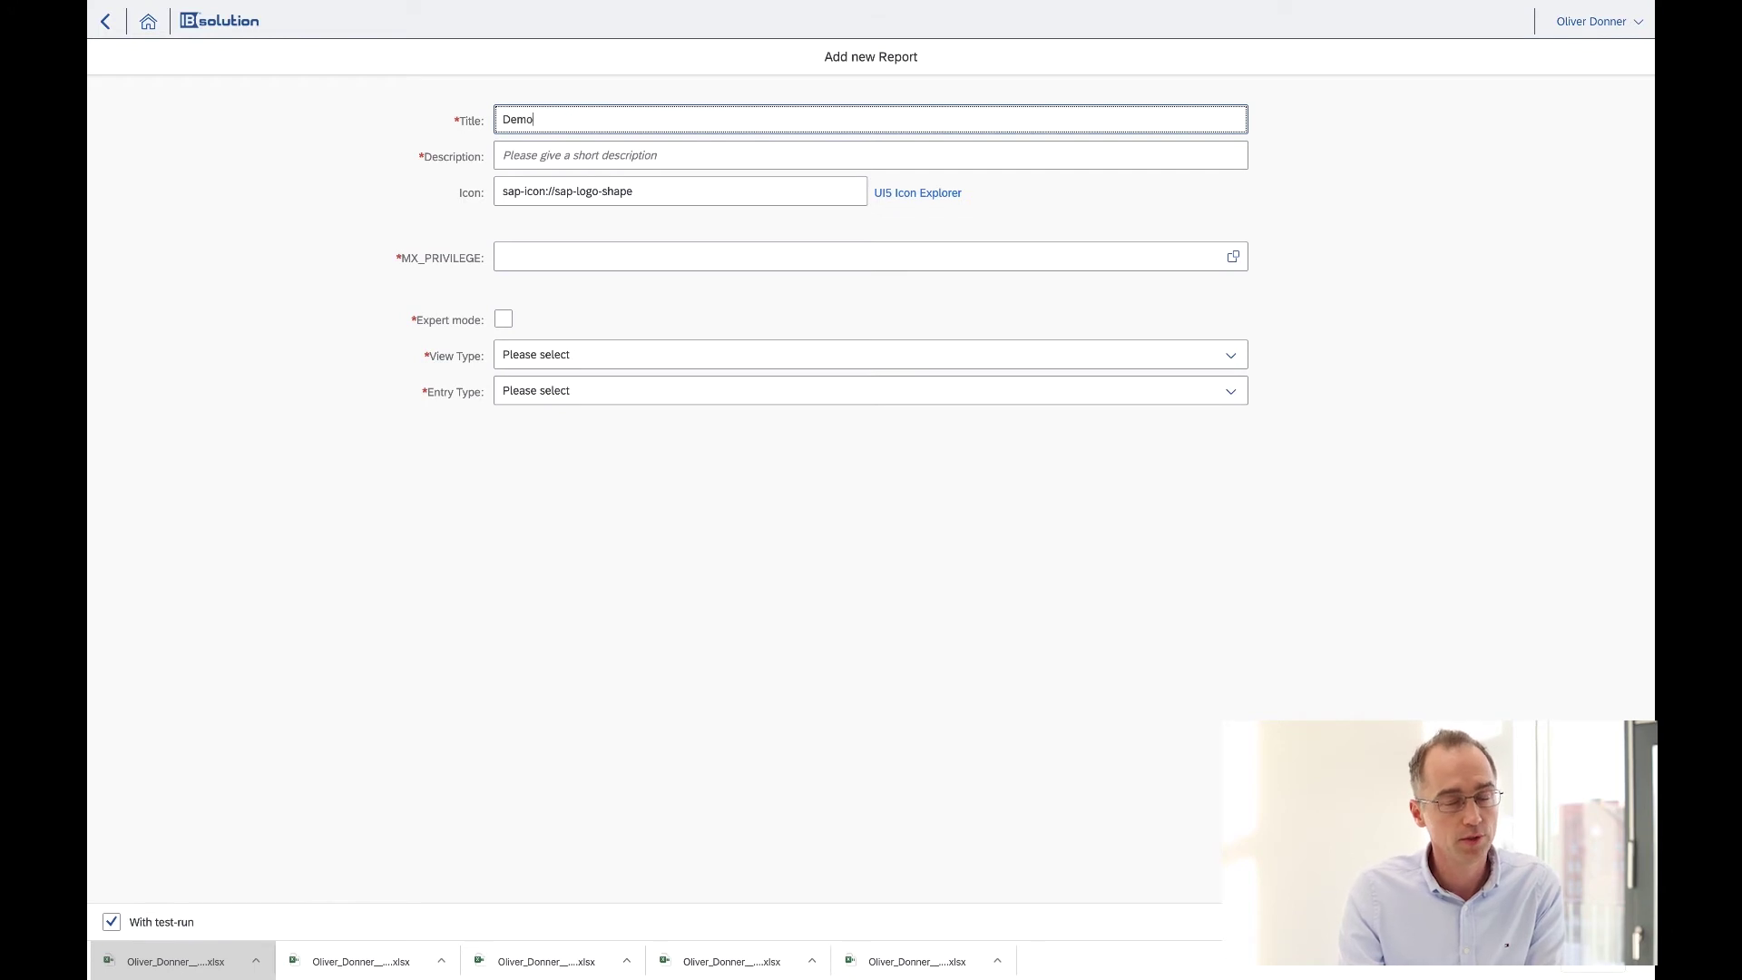
pyautogui.click(678, 155)
pyautogui.write('D')
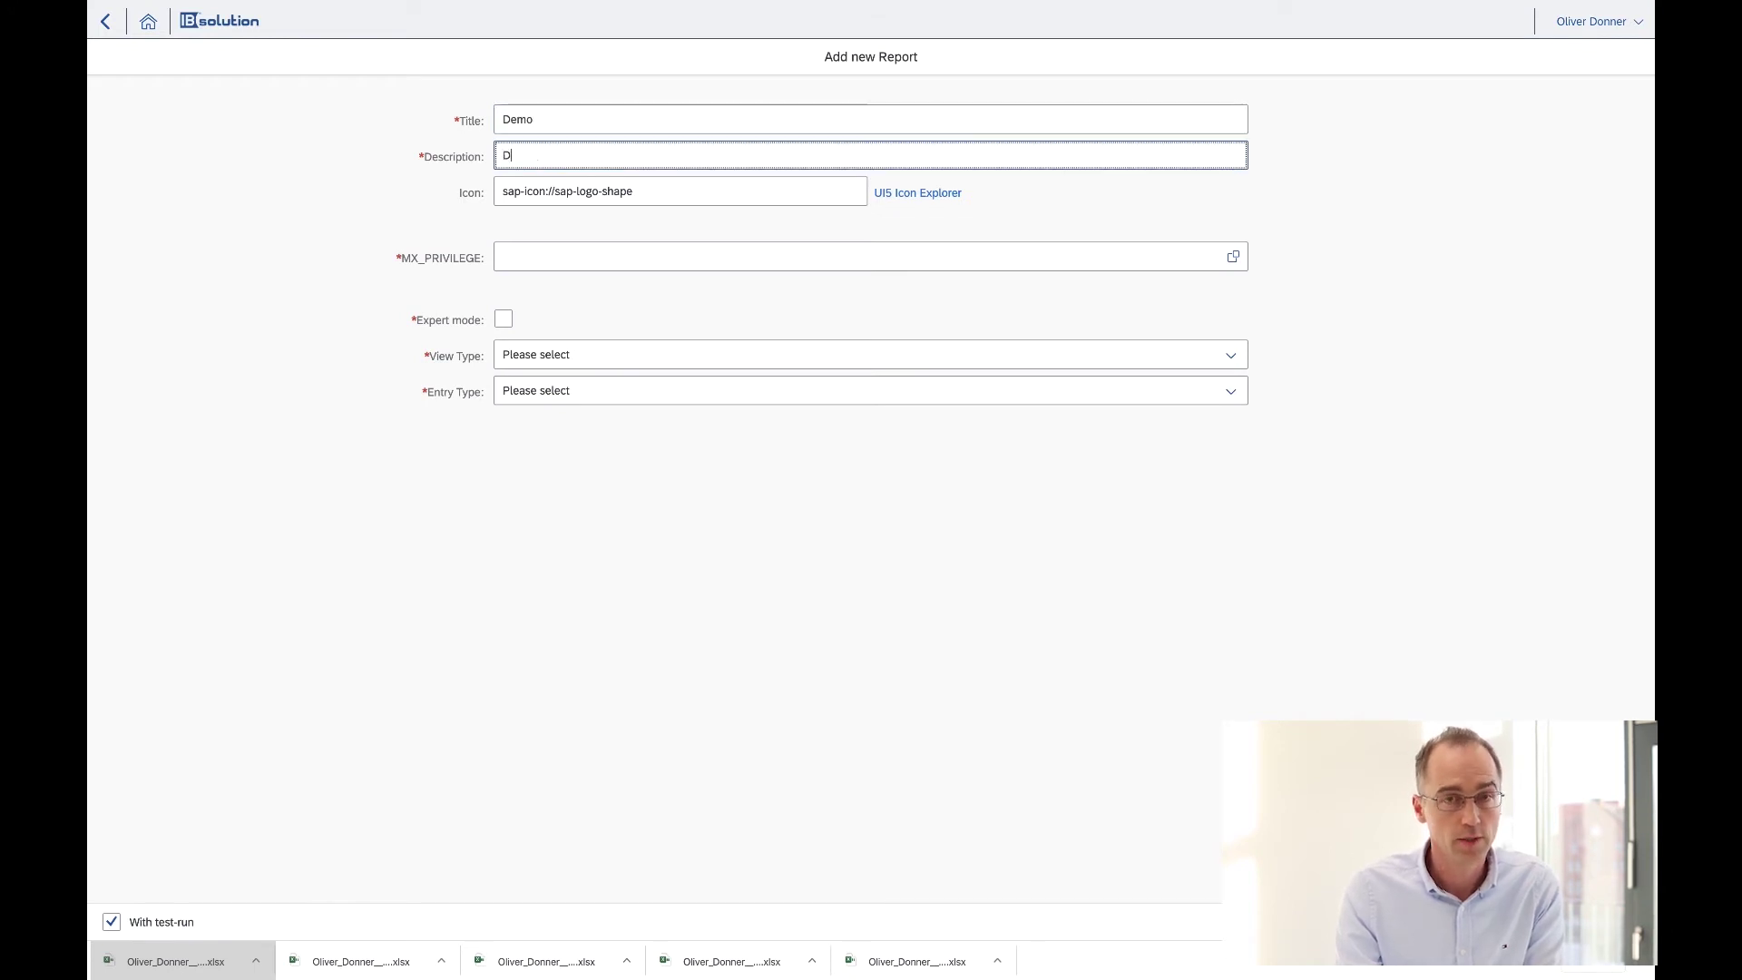
pyautogui.write('emo')
pyautogui.click(665, 190)
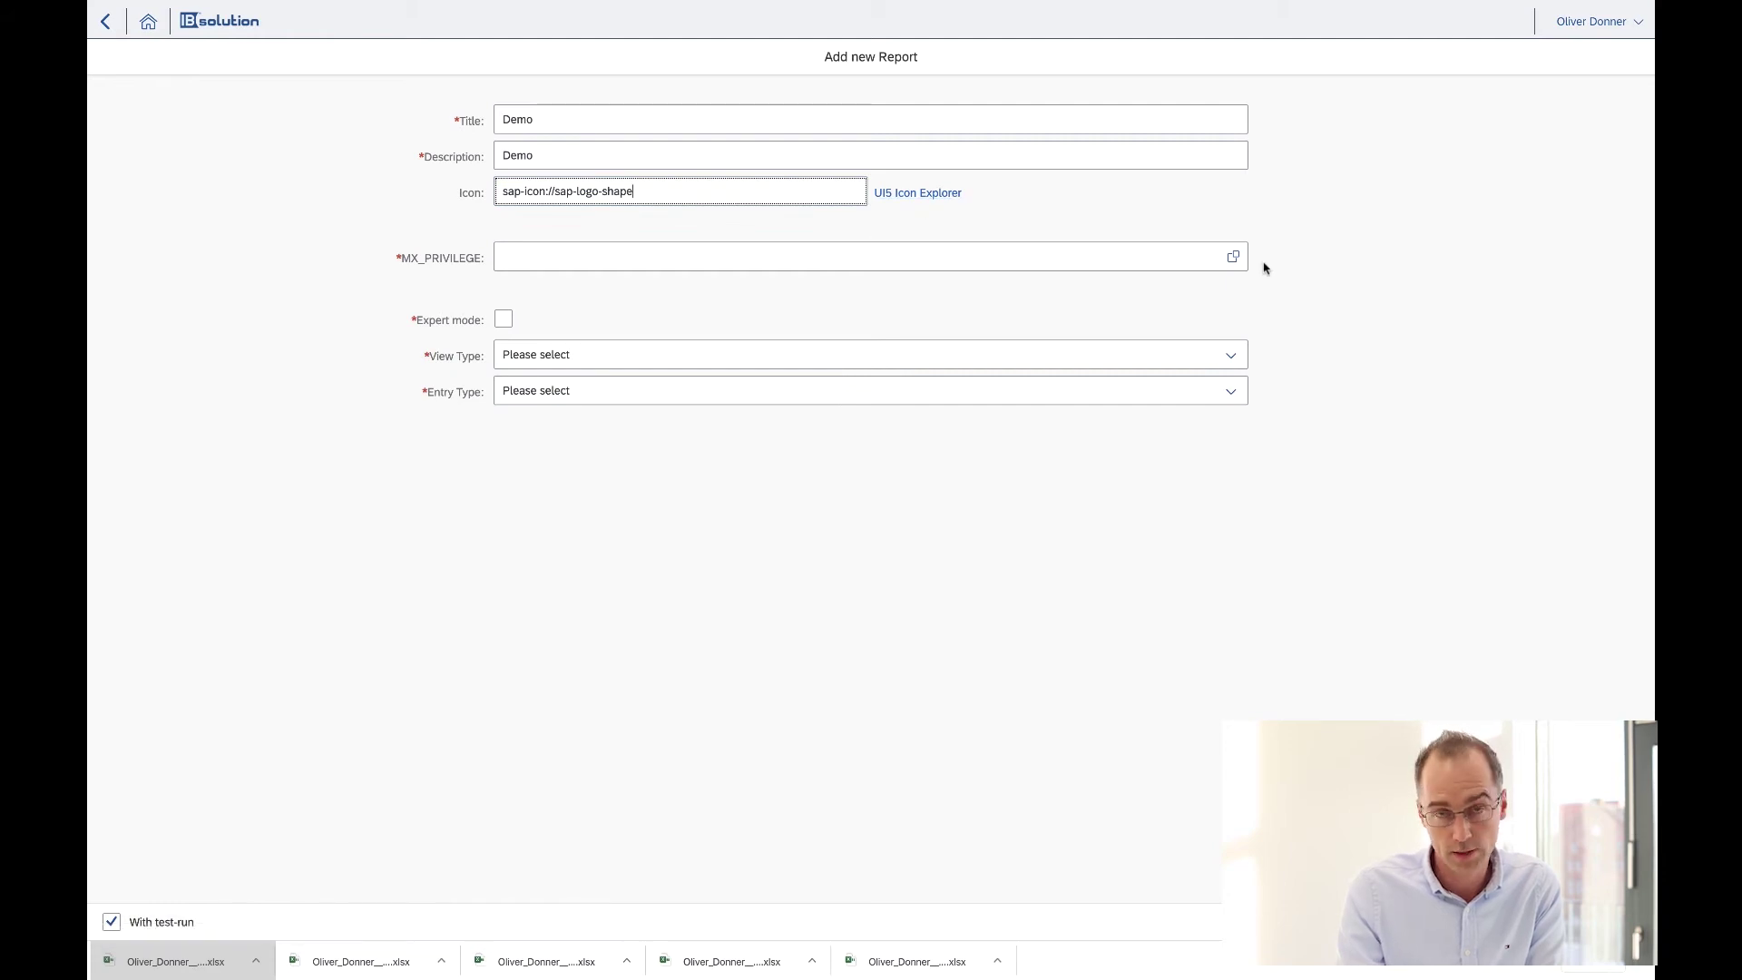
# Filter the privileges by ":sr:", assign PRIV:SR:REPORTS:USERDETAILS as the report's MX_PRIVILEGE, and dismiss the browser's downloads bar.
pyautogui.click(1236, 259)
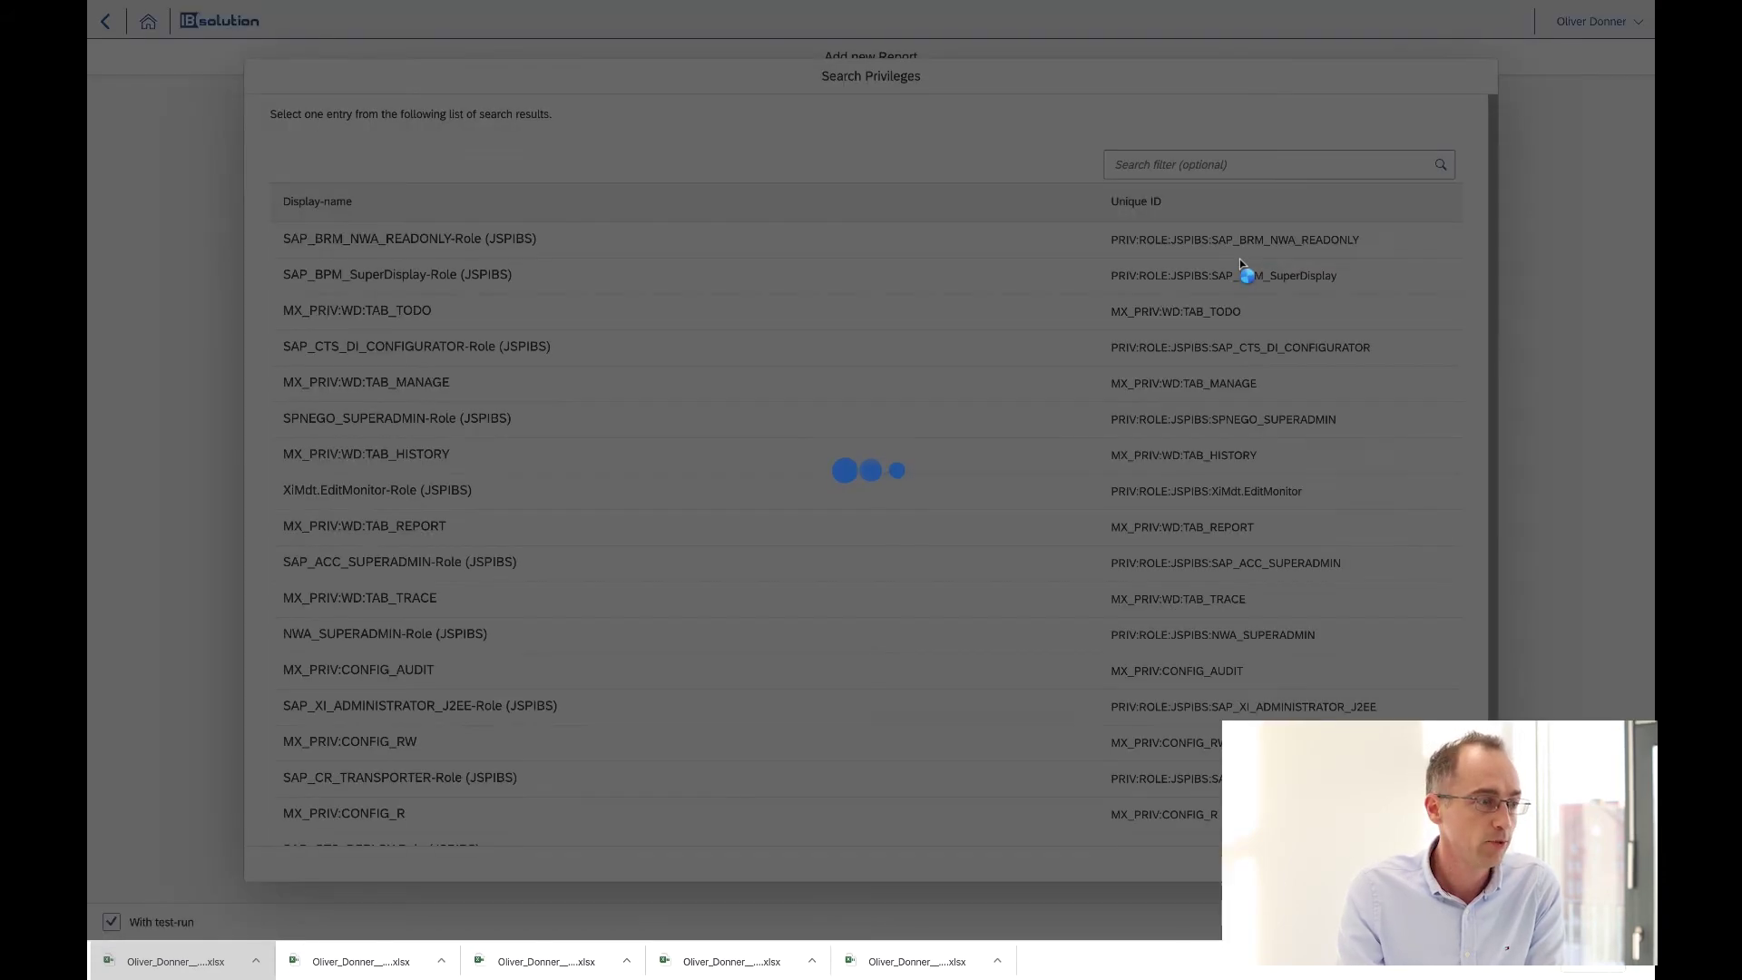
pyautogui.click(1207, 164)
pyautogui.write('*sr*')
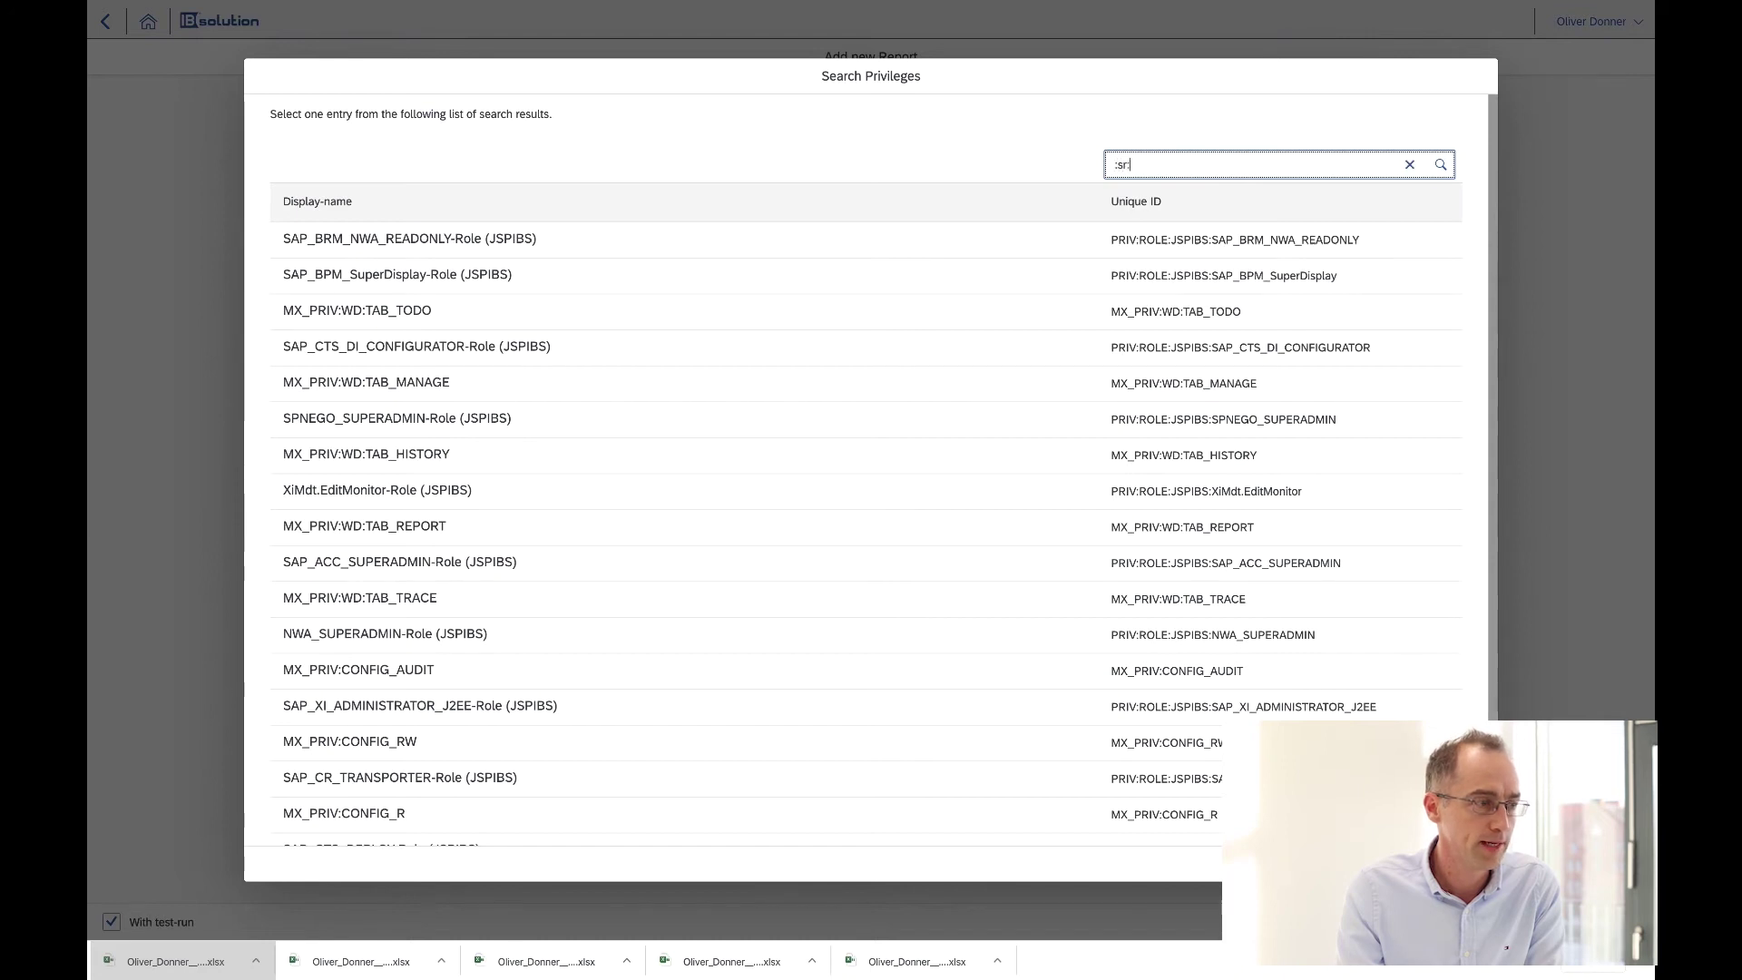
pyautogui.press('Return')
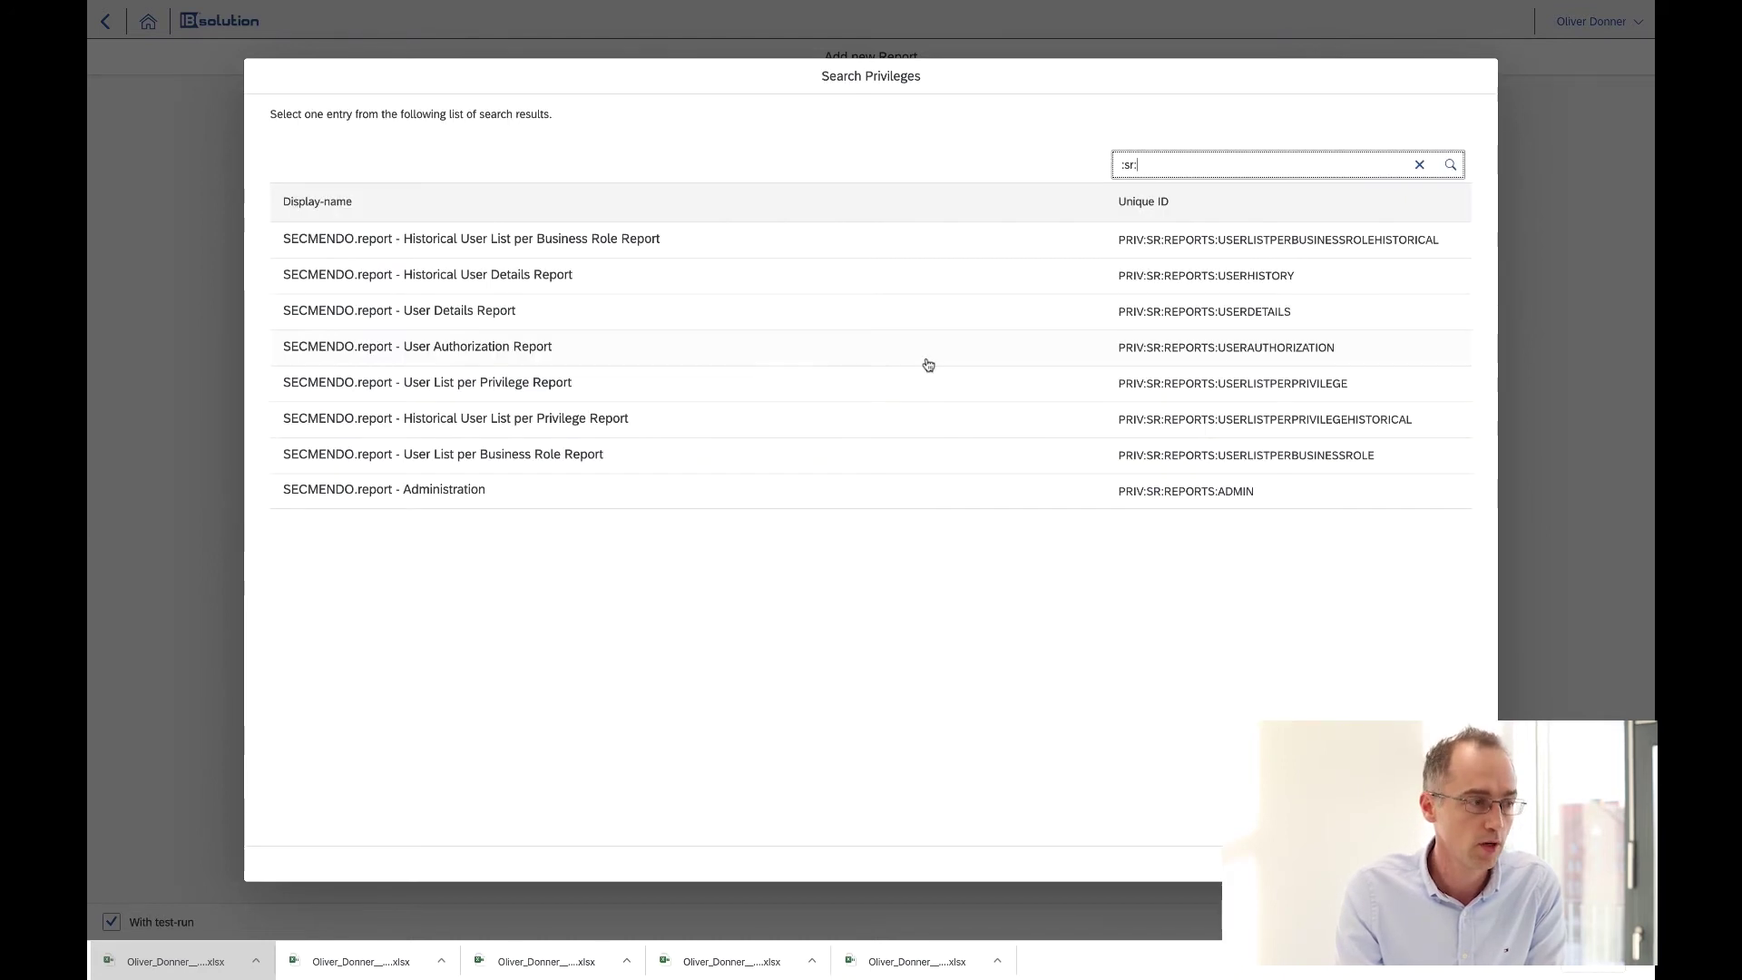
pyautogui.click(741, 321)
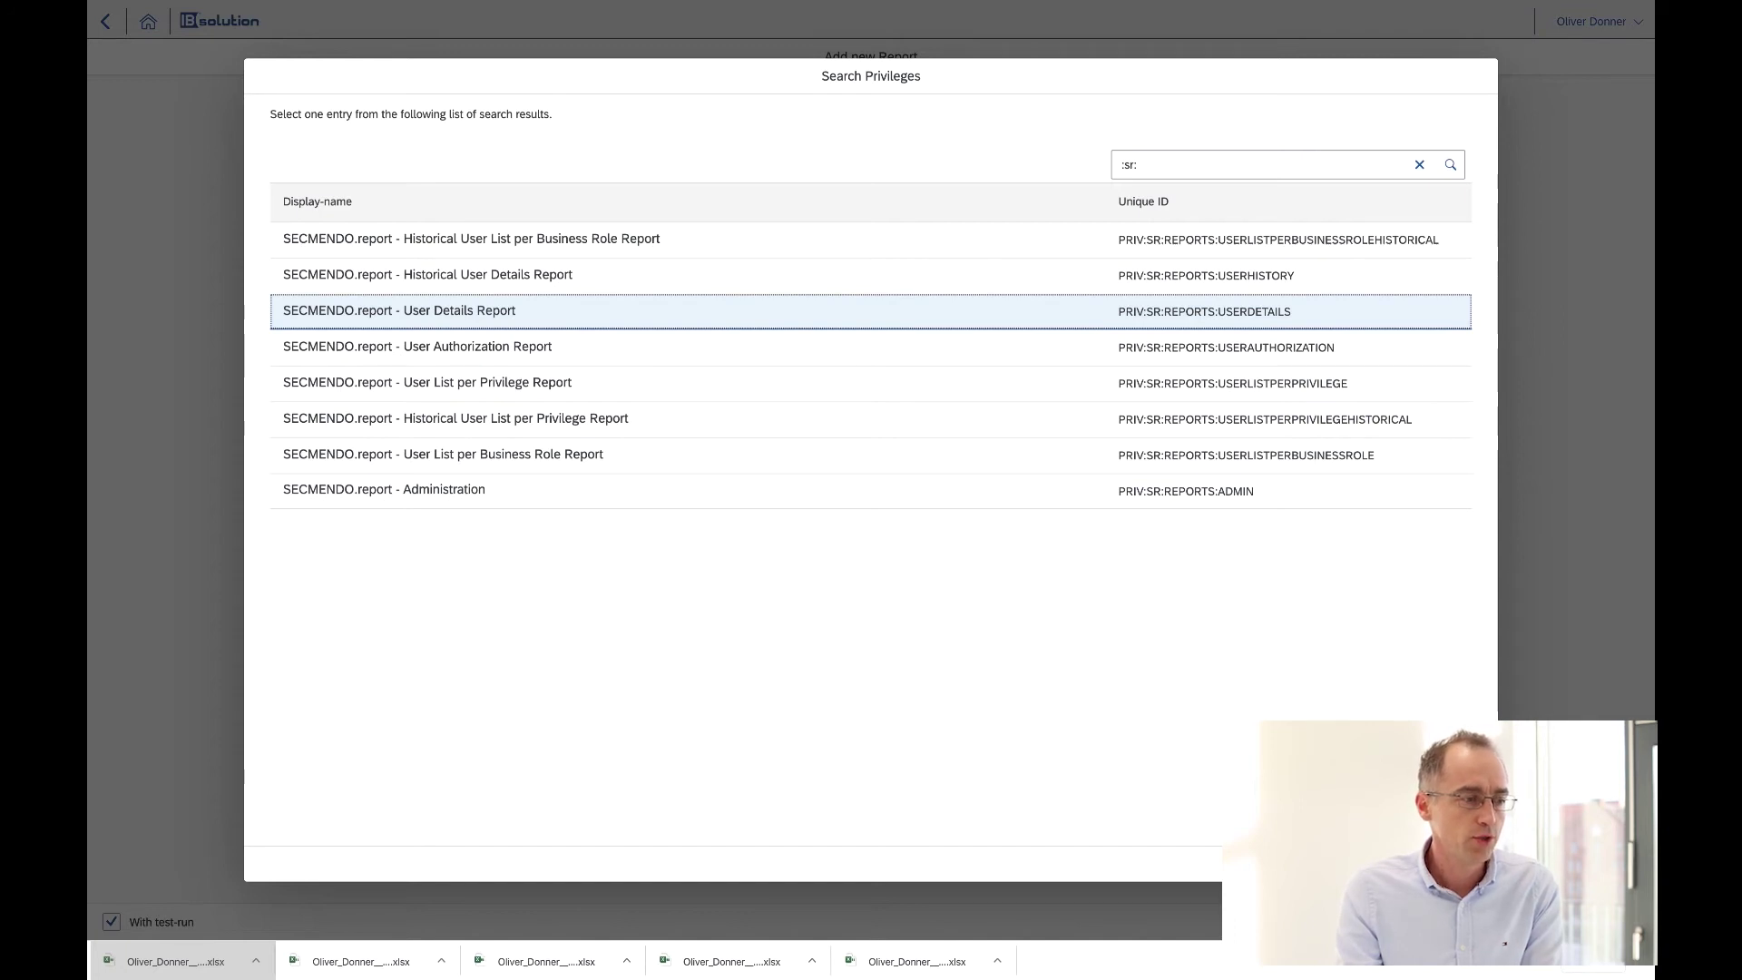
pyautogui.press('Return')
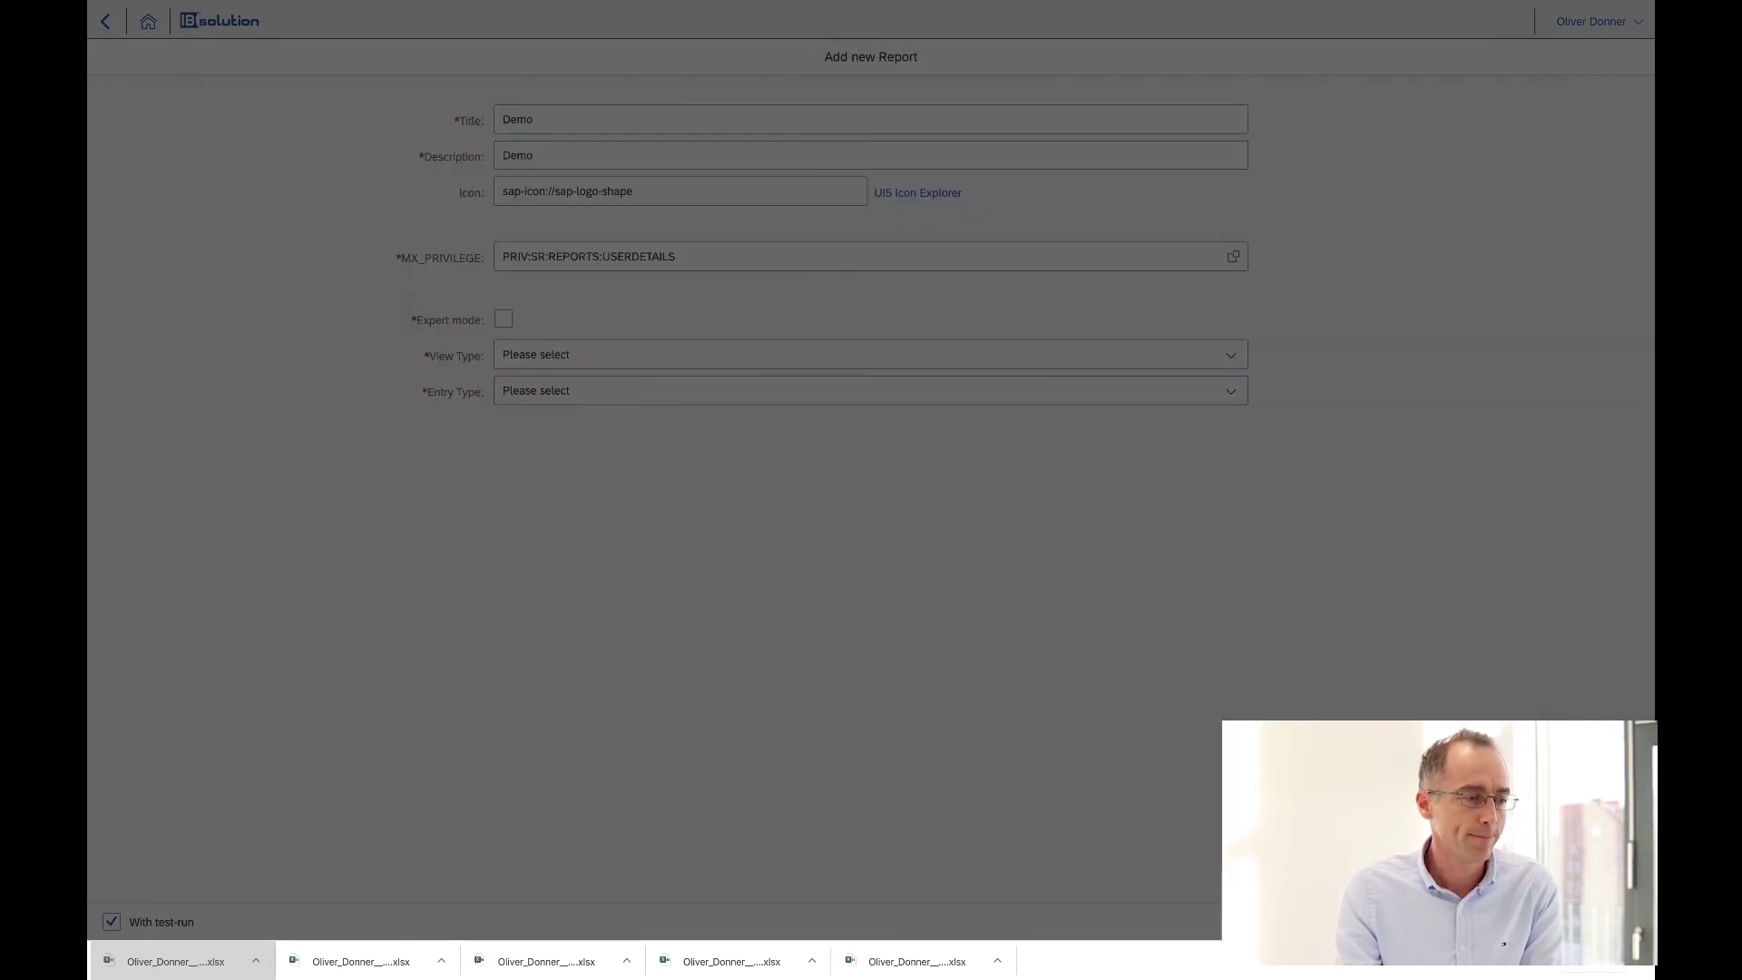
pyautogui.click(1623, 969)
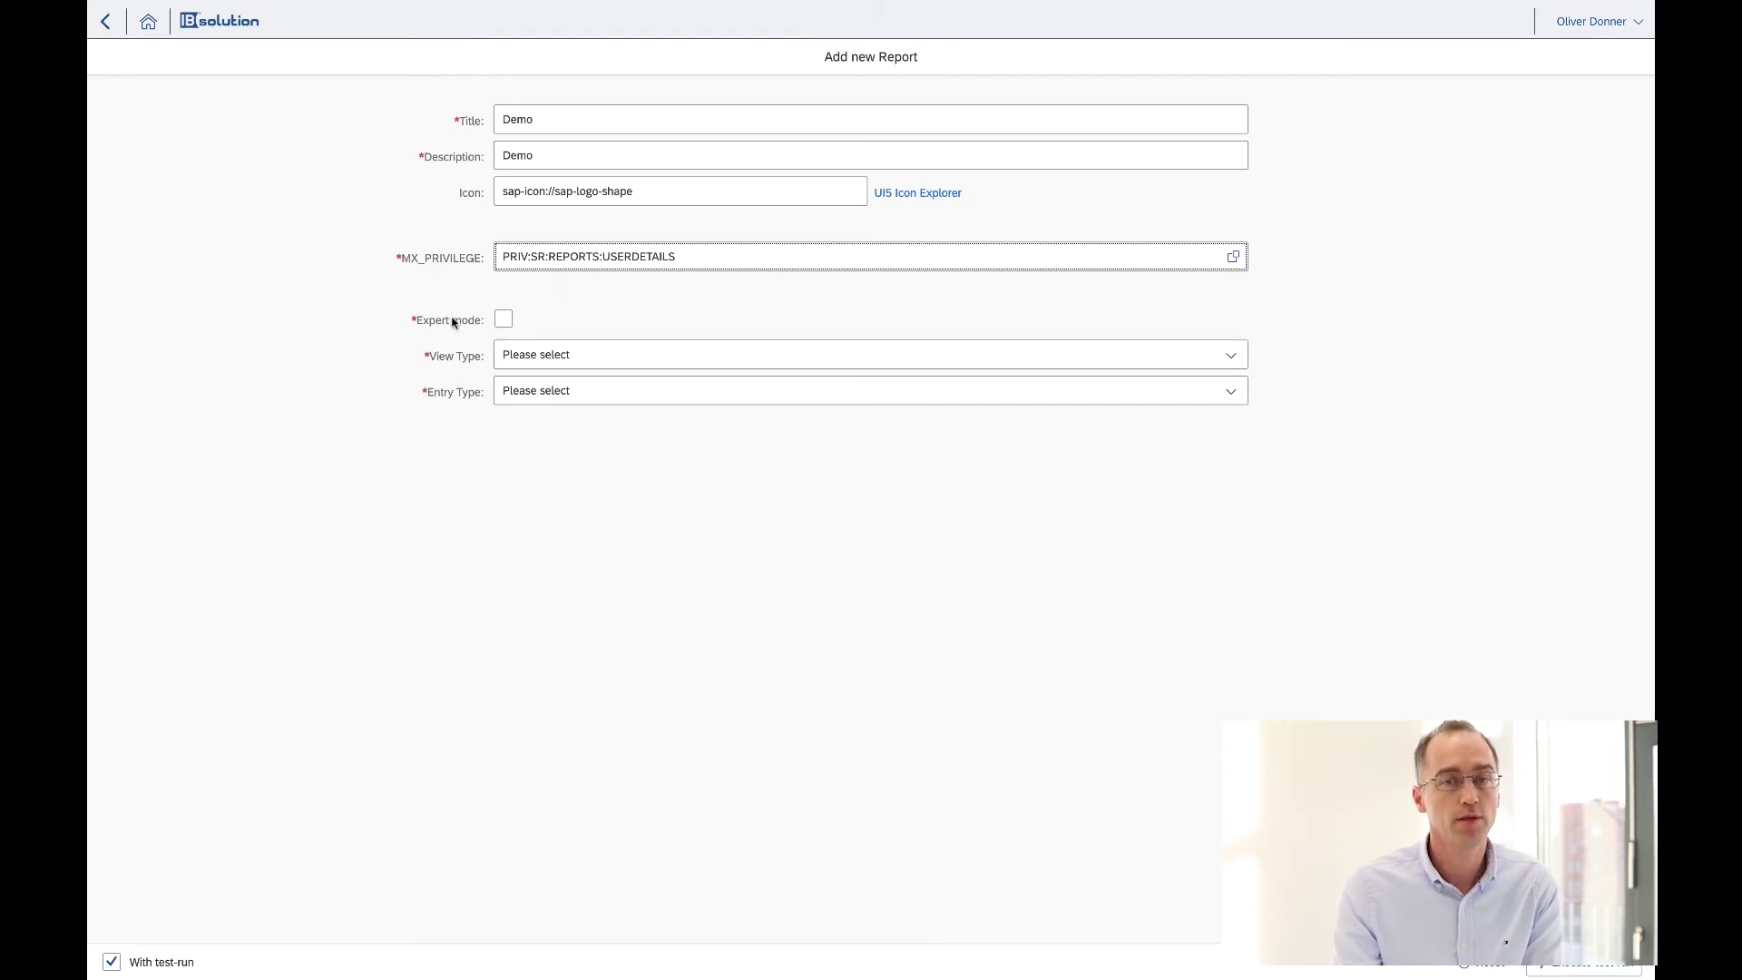
# Set the report's view type to Details and its entry type to MX_PERSON.
pyautogui.click(532, 351)
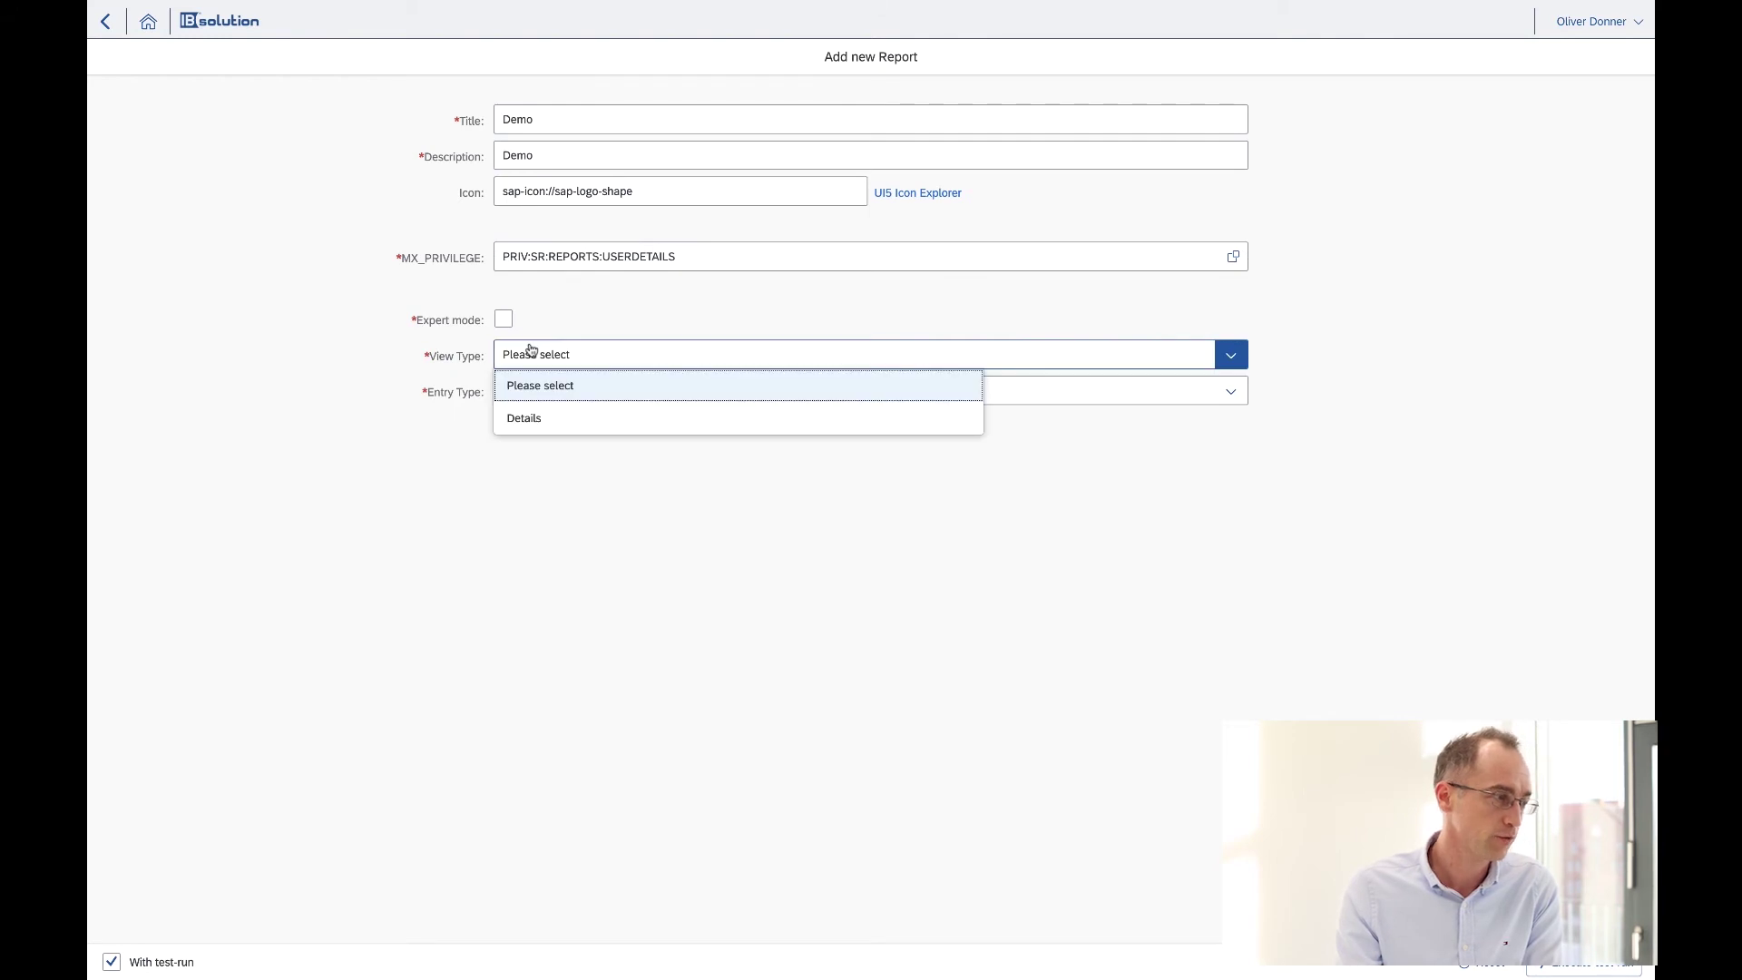
pyautogui.click(548, 420)
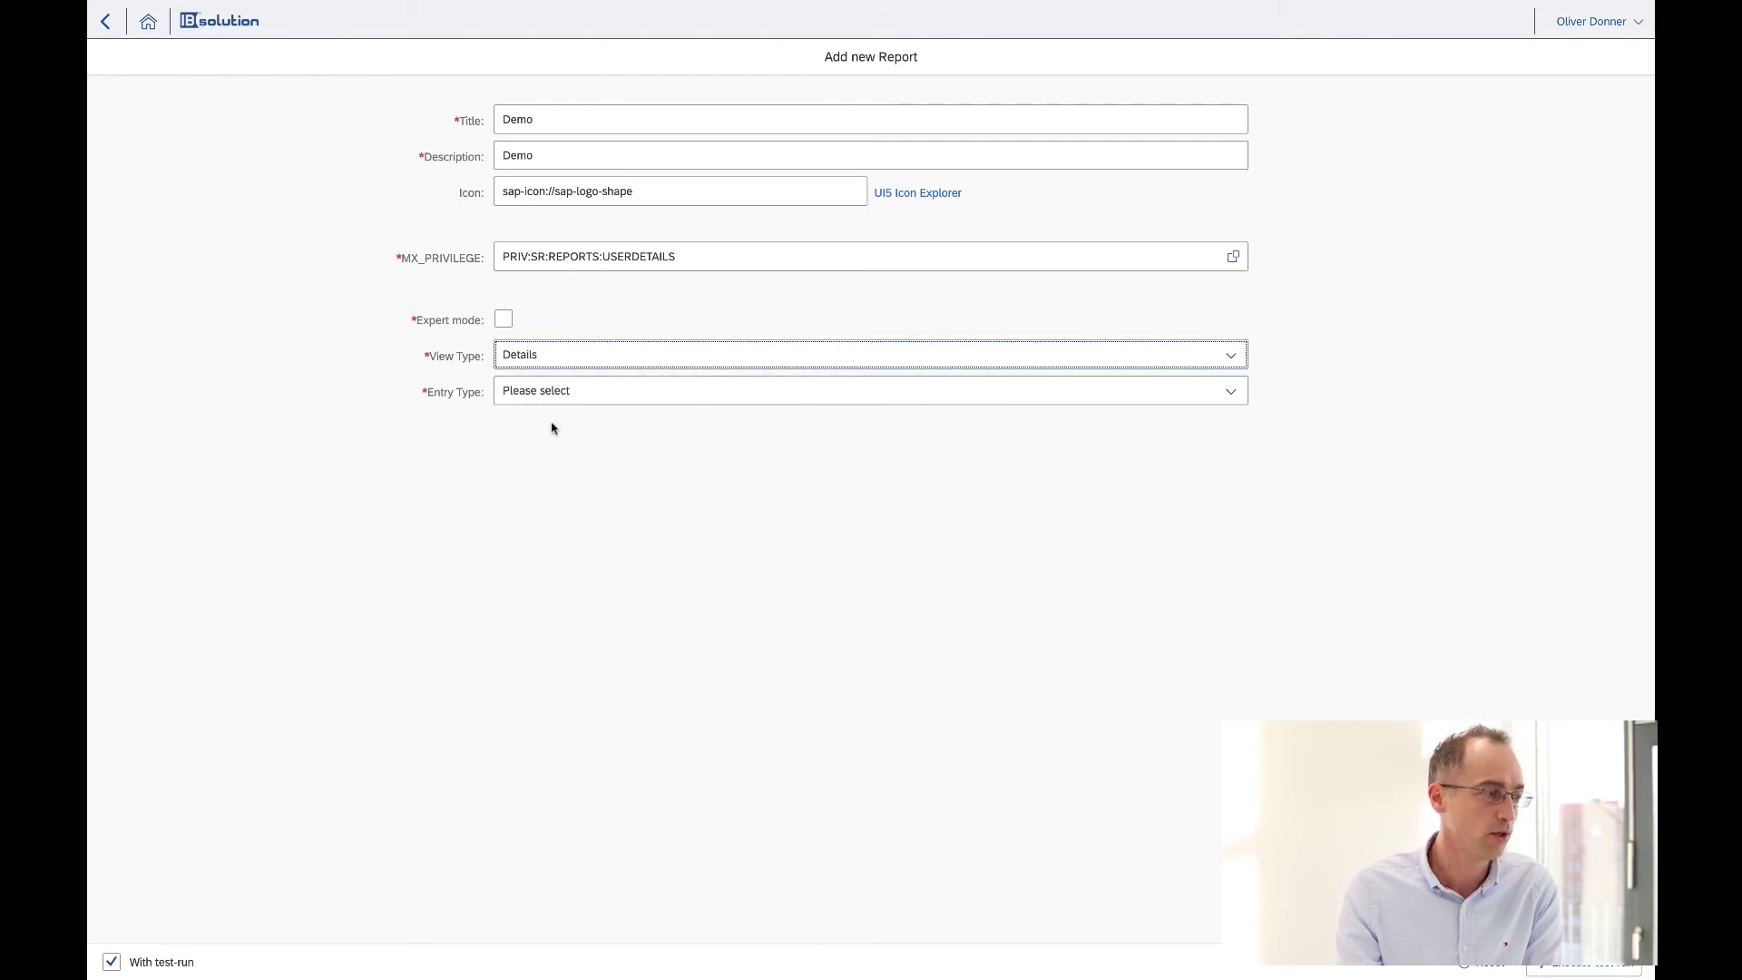
pyautogui.click(592, 400)
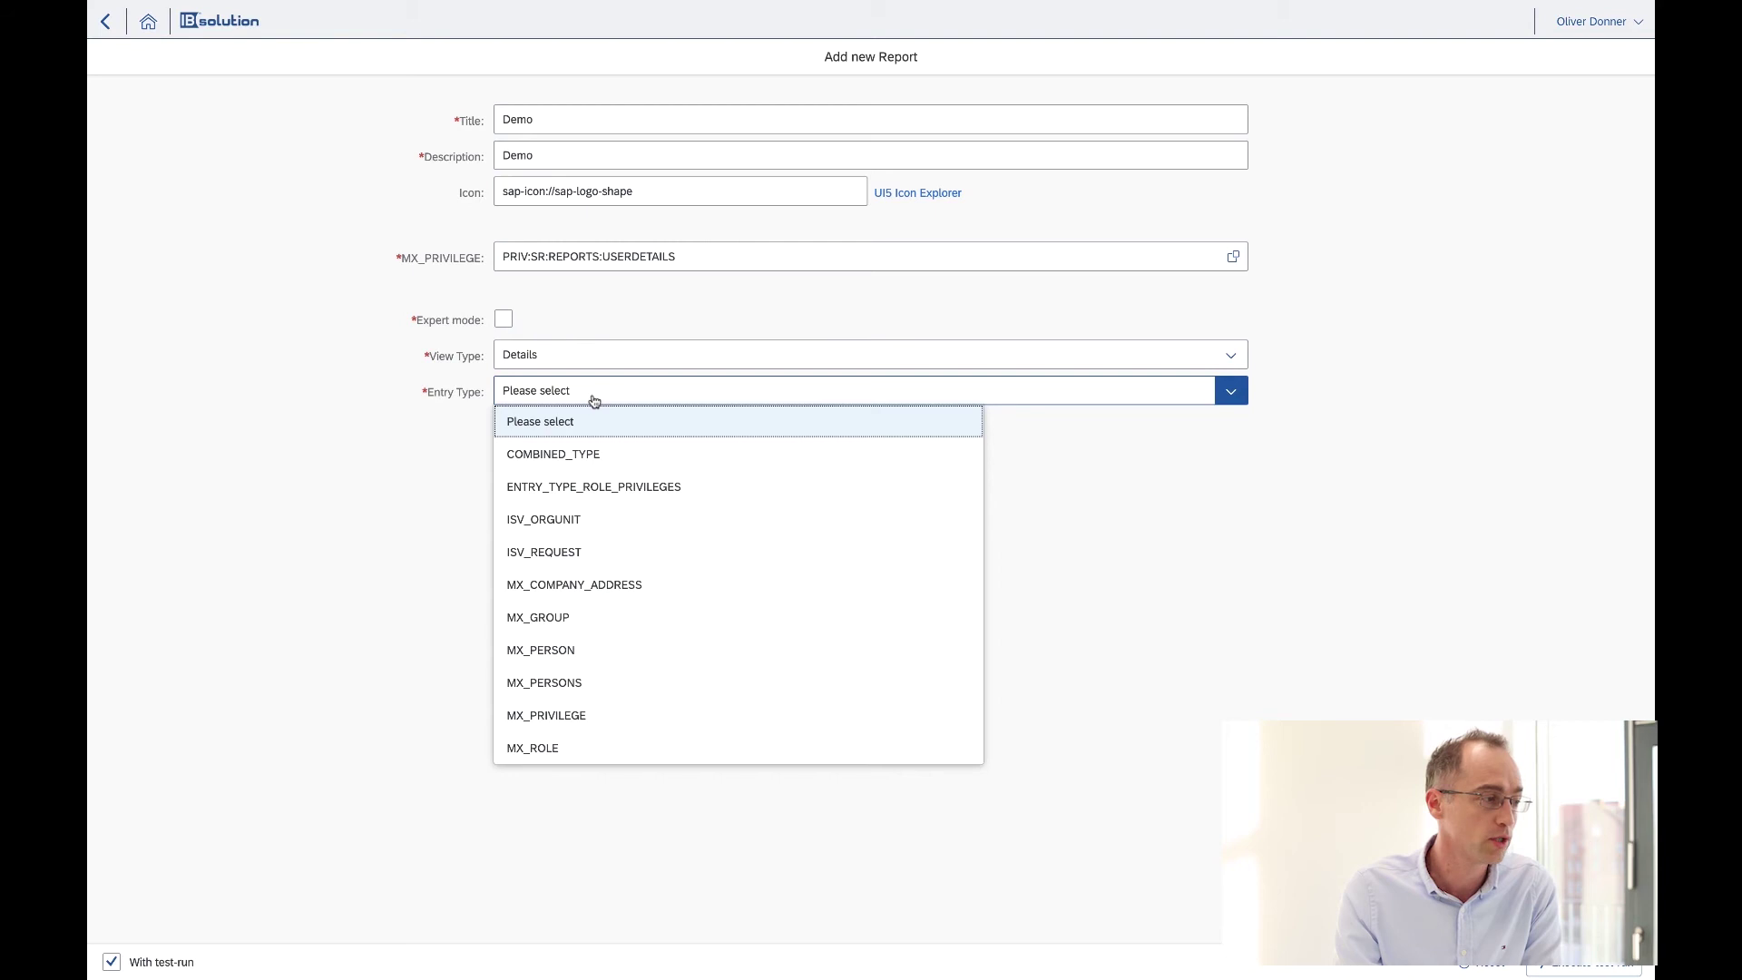
pyautogui.click(579, 644)
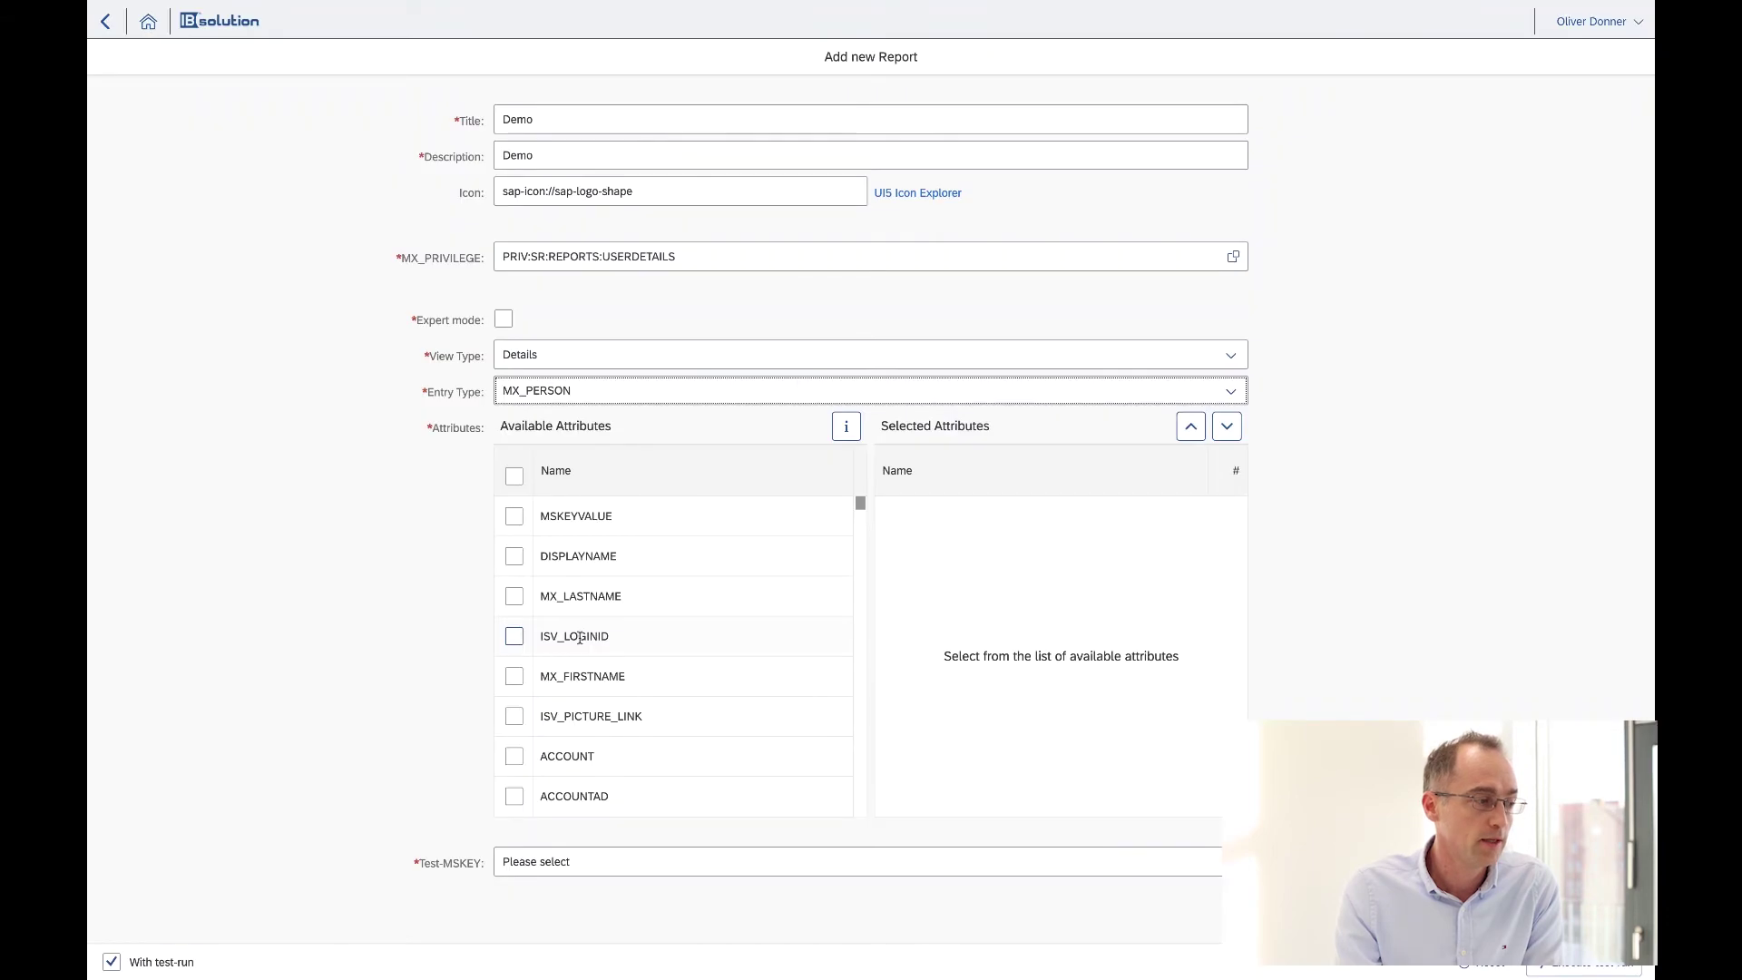
# Add the attributes DISPLAYNAME, MX_LASTNAME, MX_FIRSTNAME, ISV_LOGINID and ACCOUNTD30IBS to the report's selected attributes.
pyautogui.scroll(-2, 705, 562)
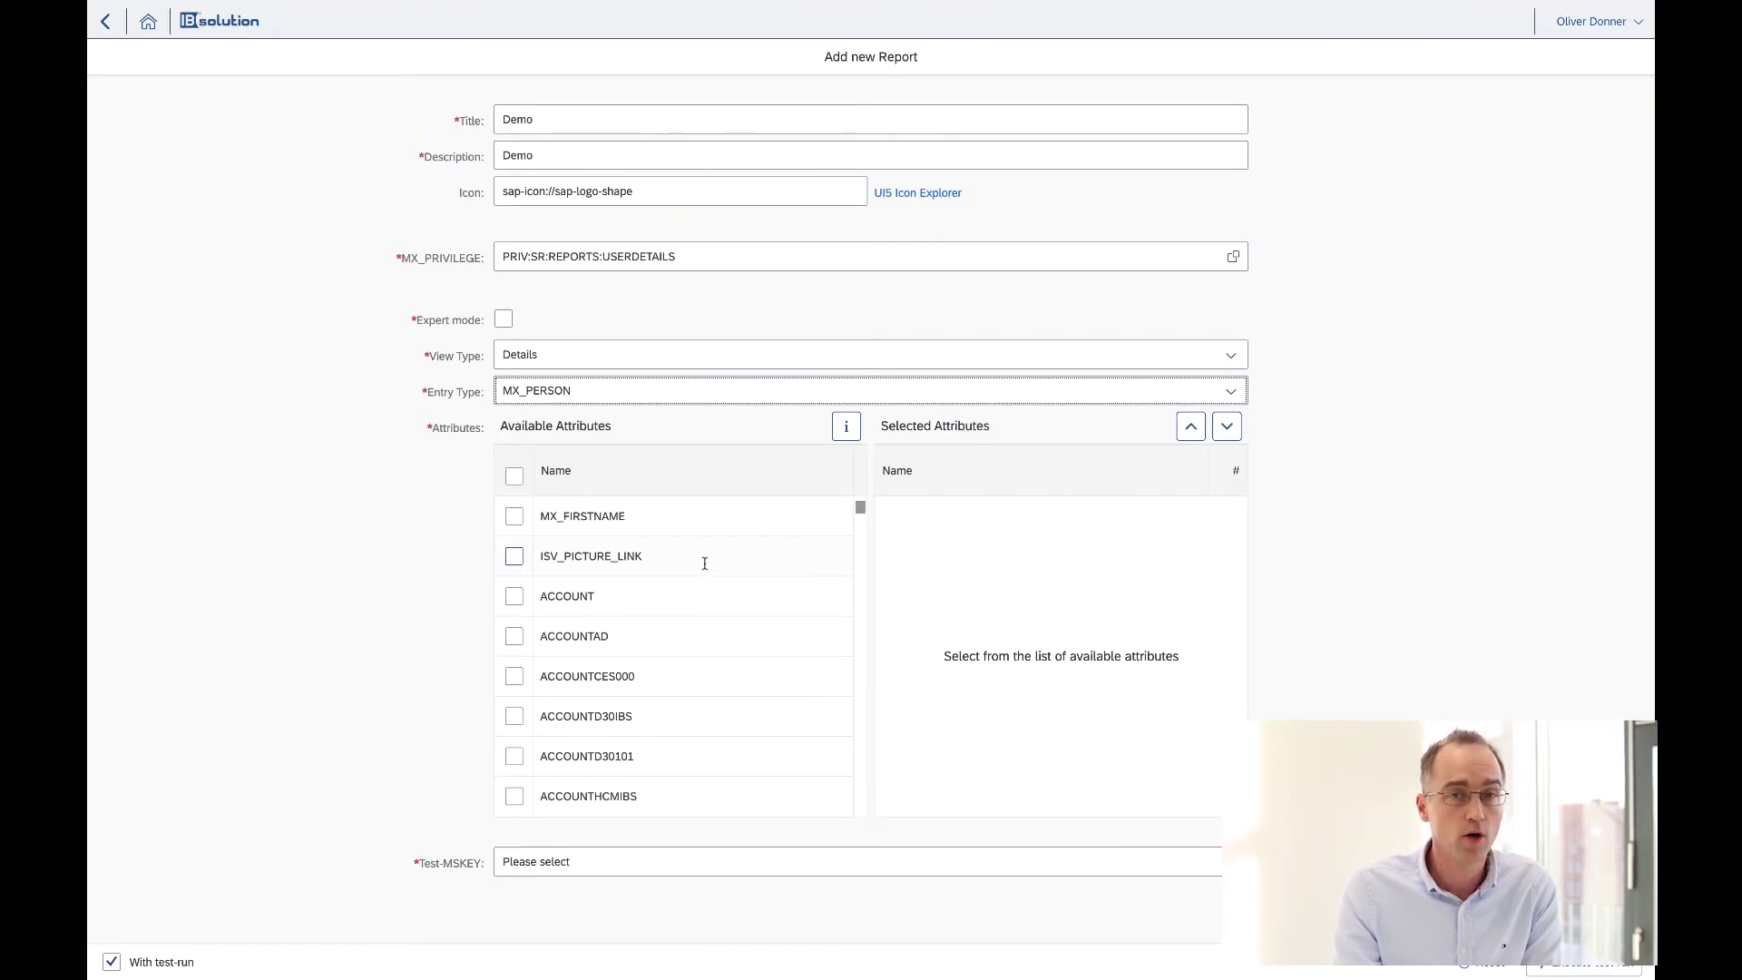
pyautogui.scroll(-1, 705, 563)
pyautogui.scroll(3, 705, 564)
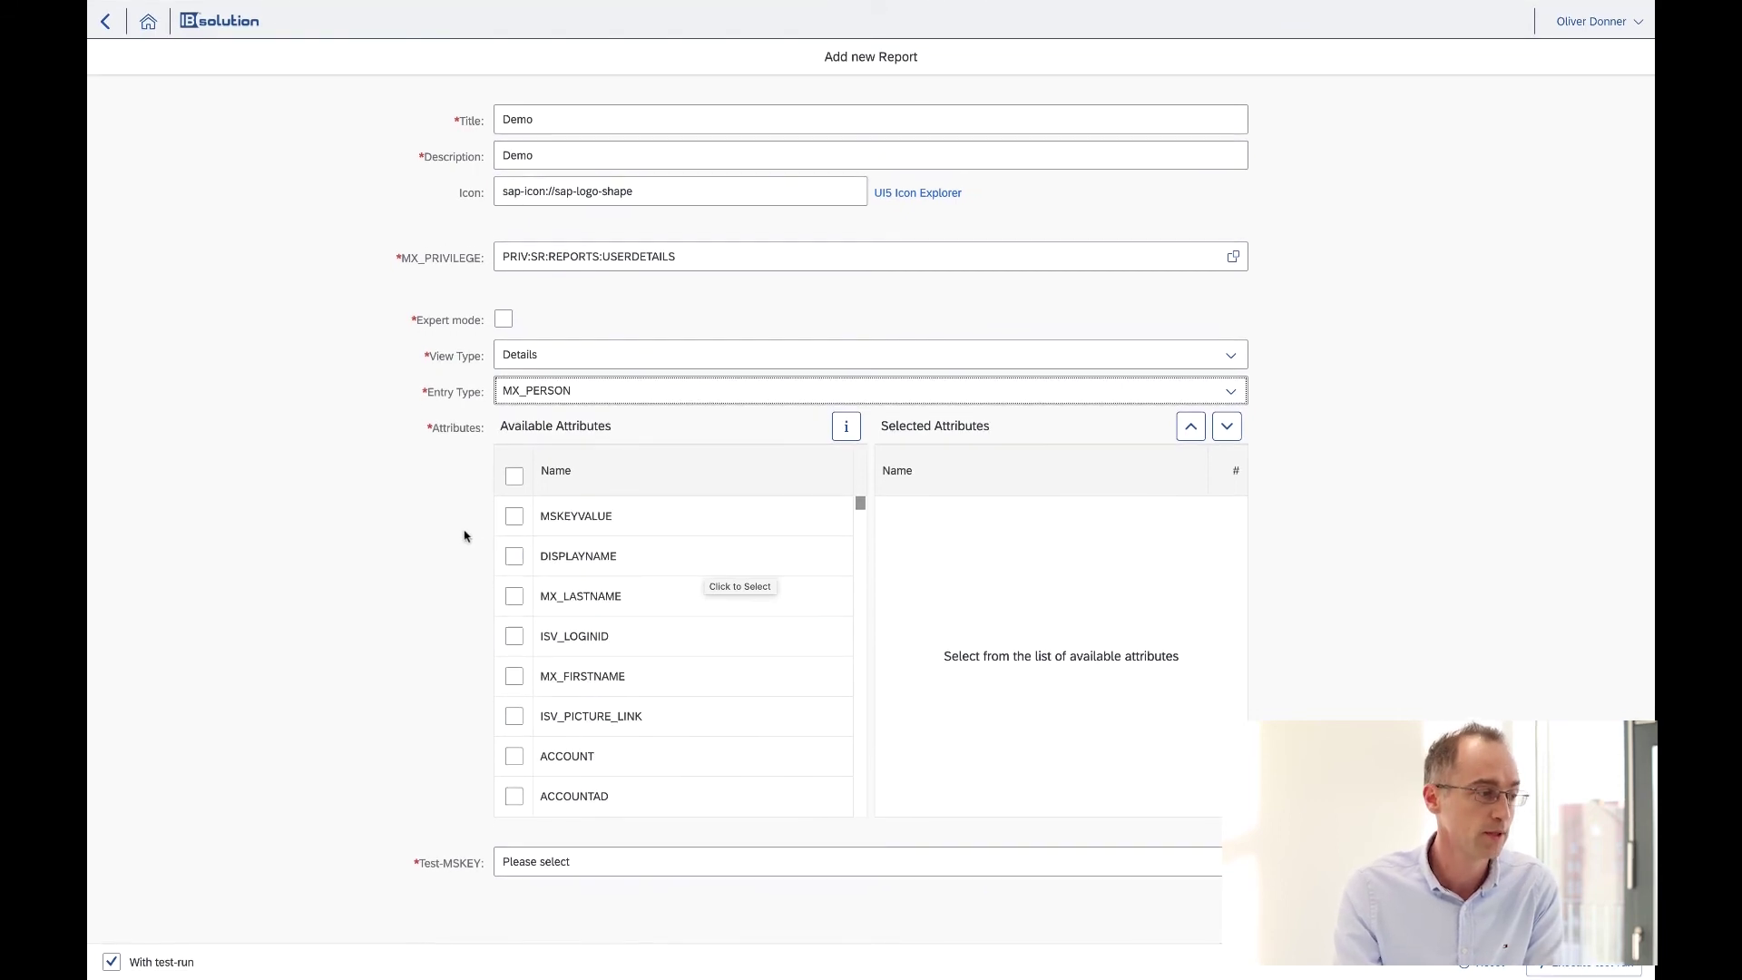
pyautogui.click(514, 556)
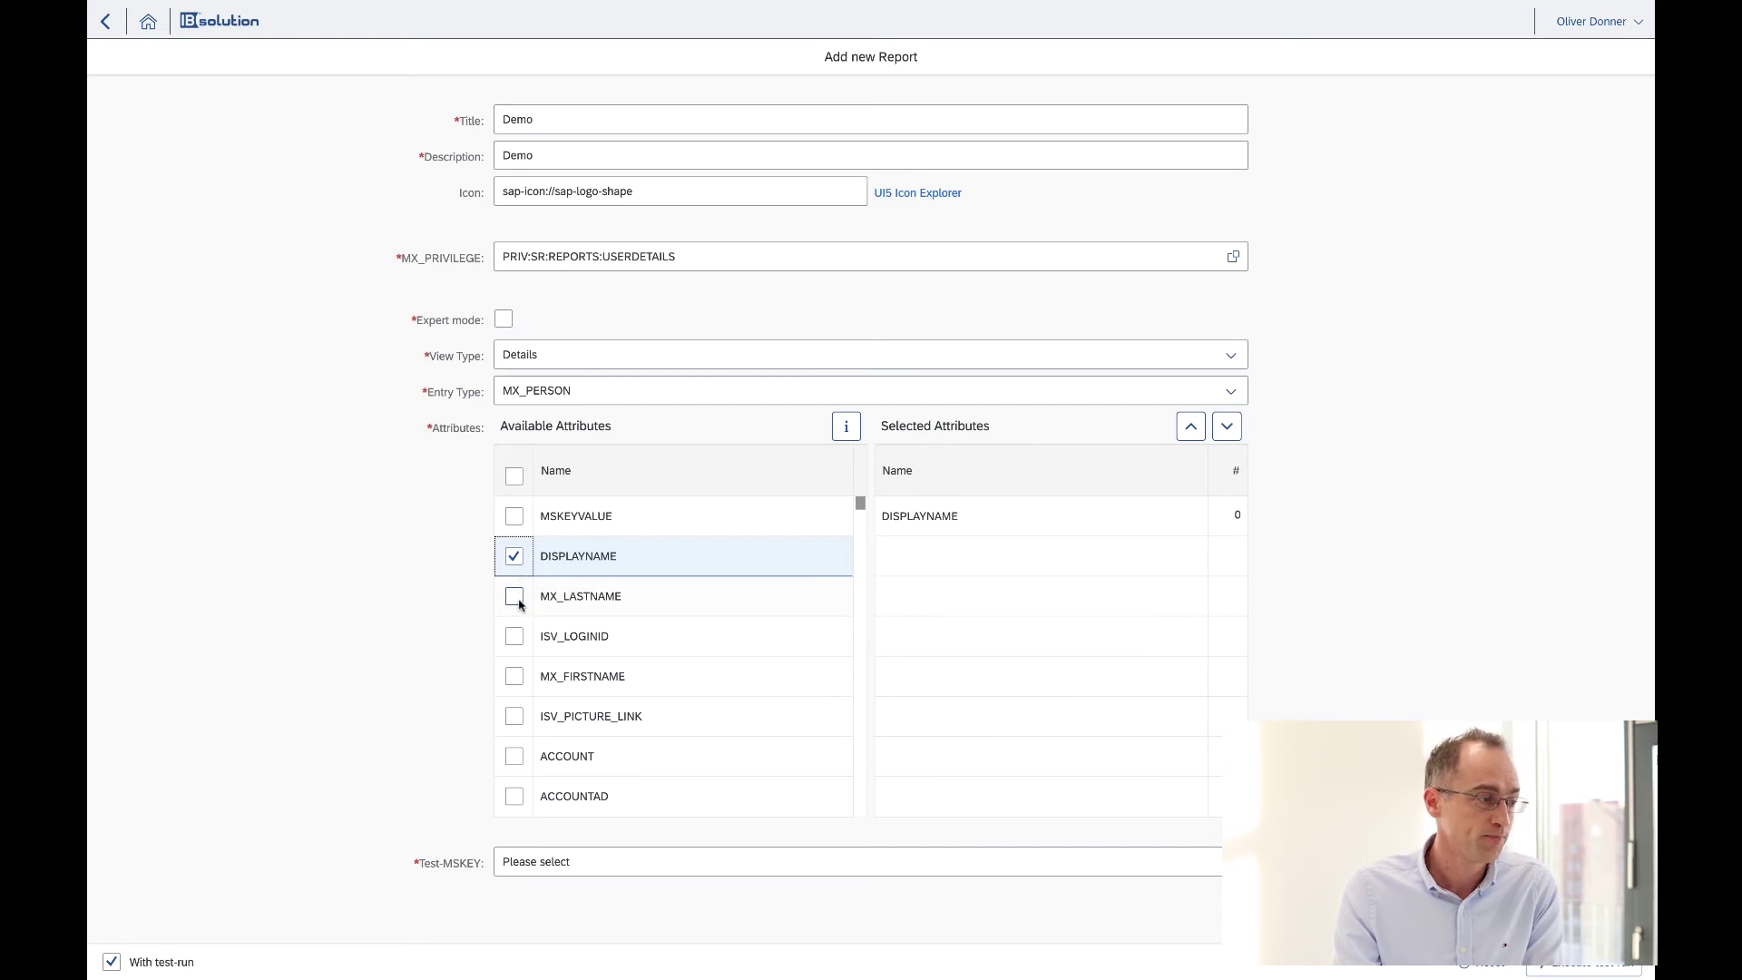
pyautogui.click(515, 599)
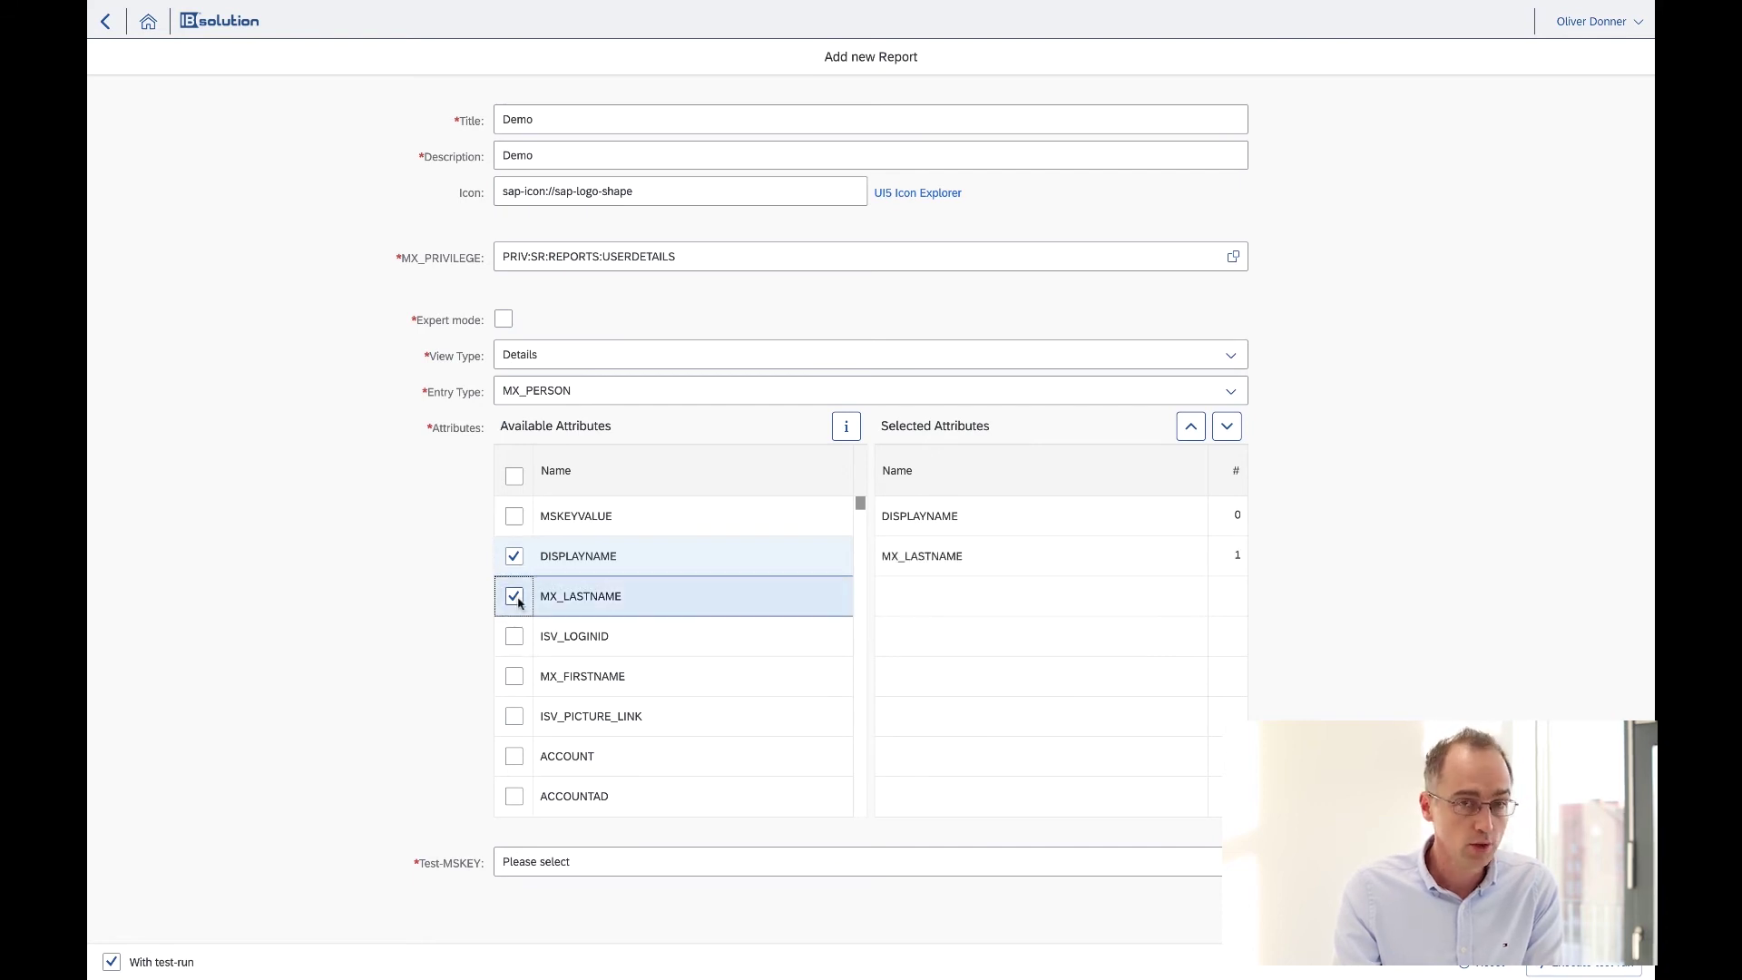
pyautogui.click(514, 677)
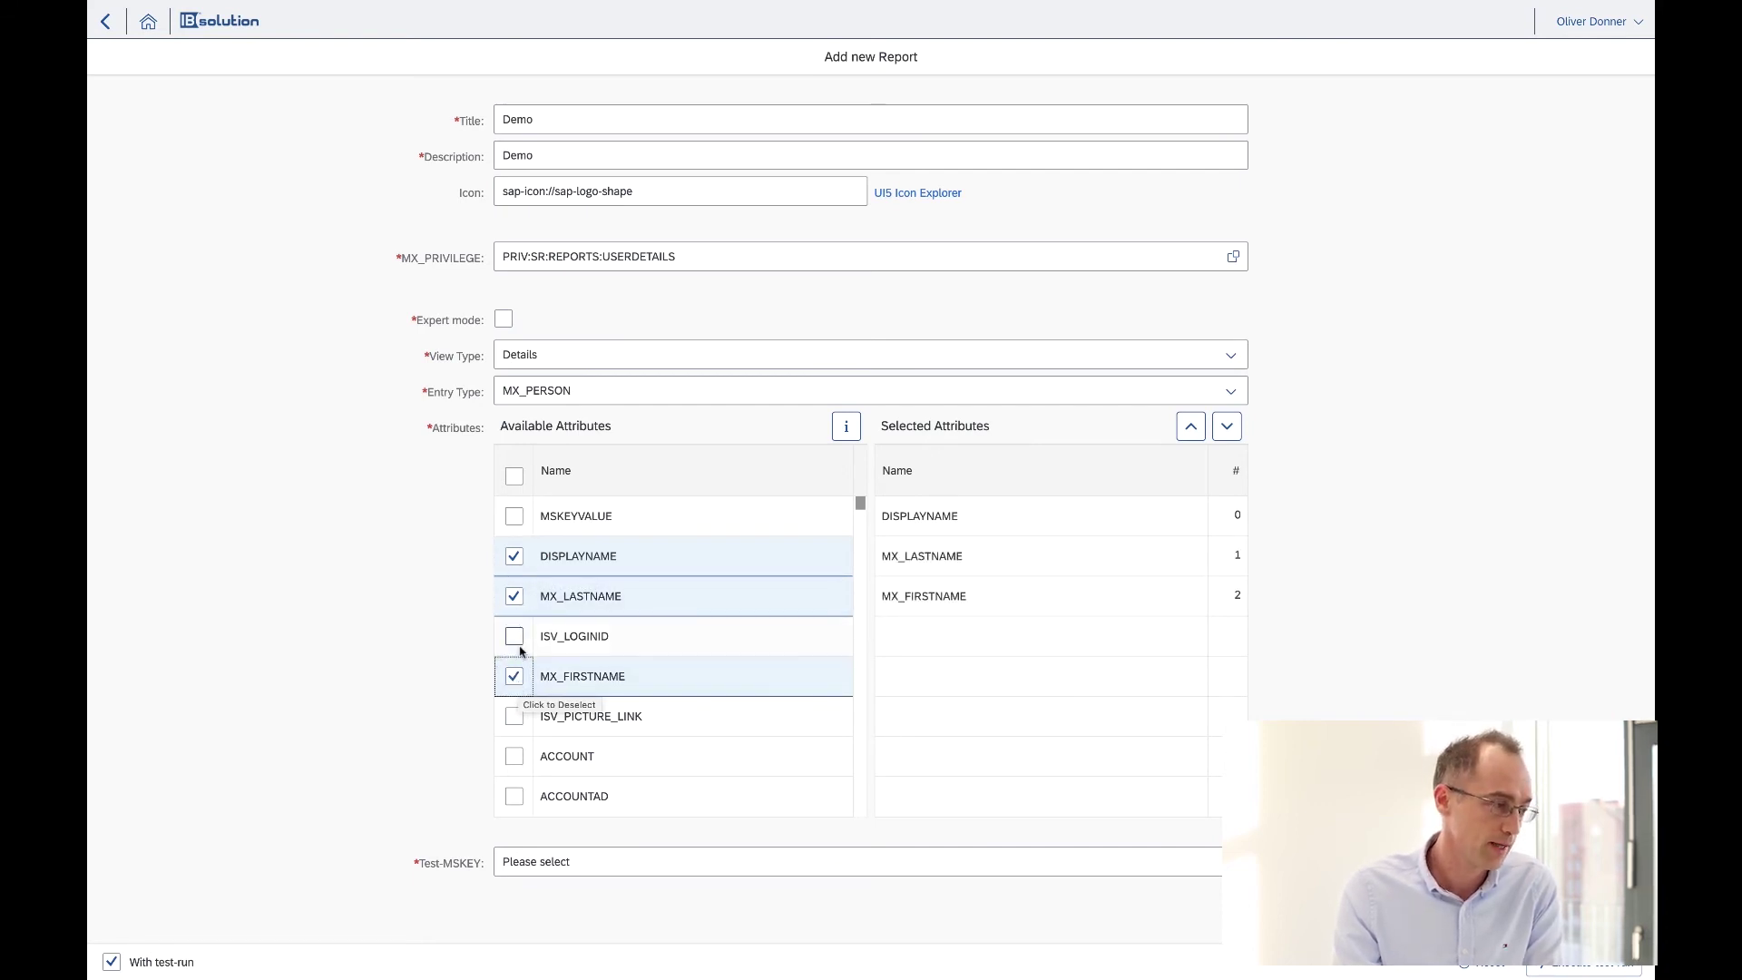
pyautogui.click(517, 637)
pyautogui.scroll(-3, 786, 632)
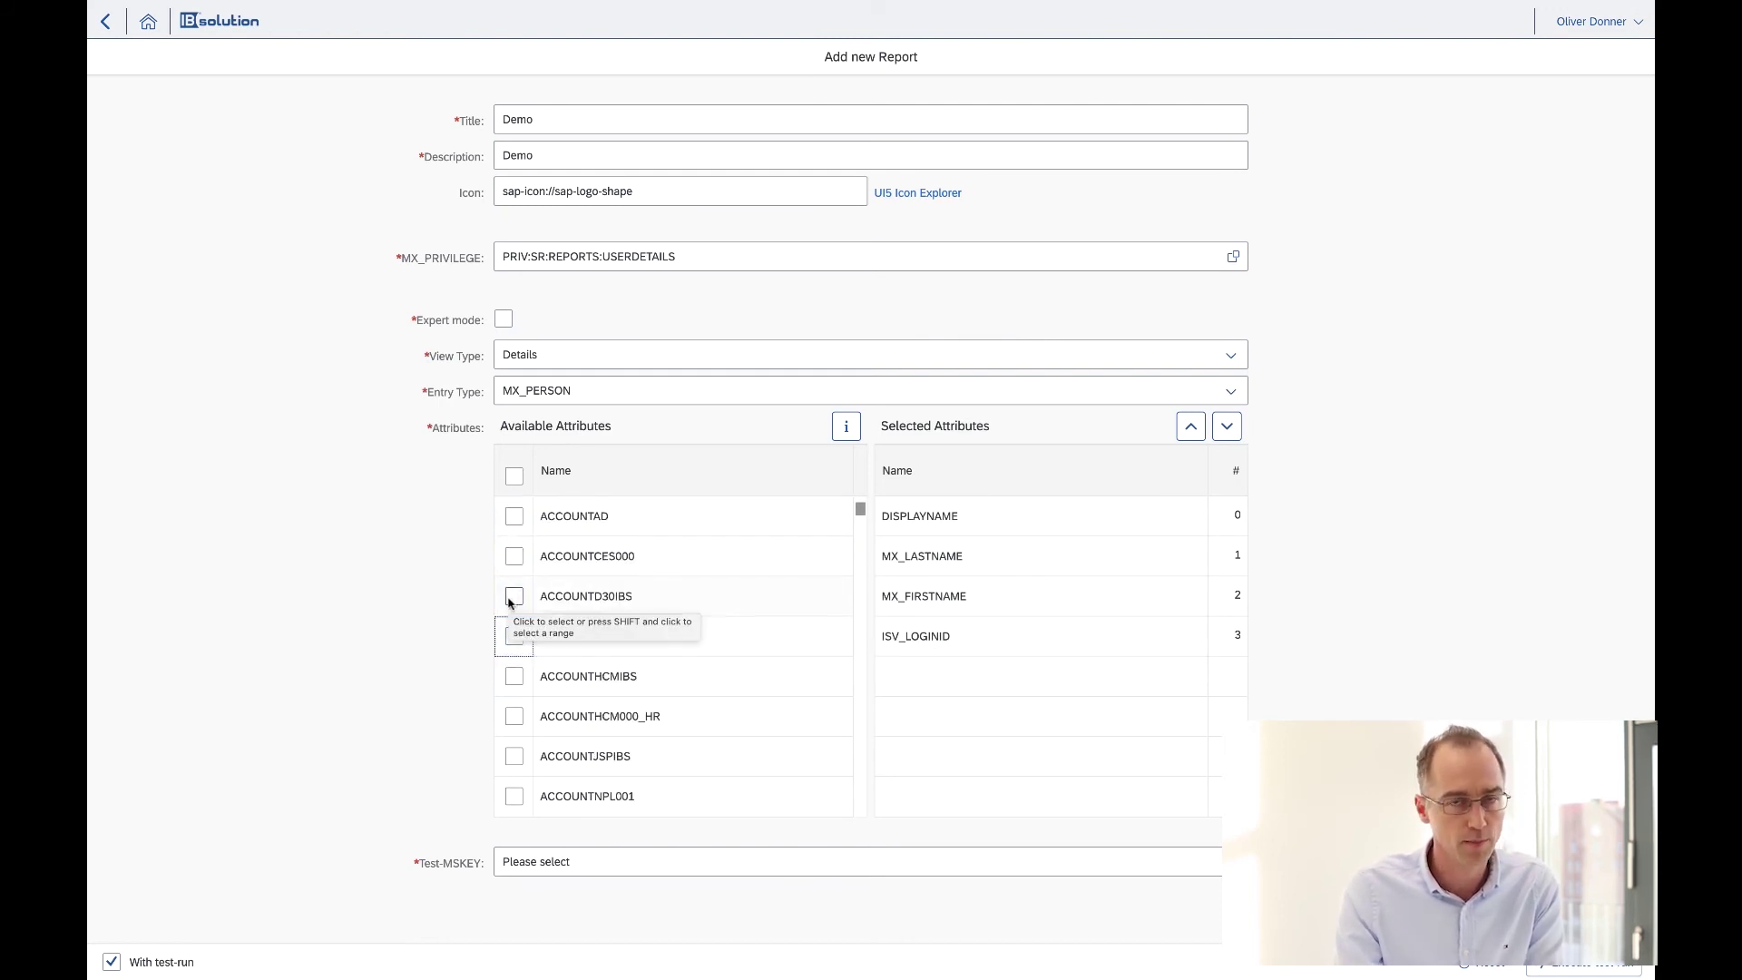
pyautogui.click(514, 597)
# Add the attributes MX_FS_COMPANY_CODE, MX_FS_BUSINESS_AREA and MX_FS_COST_CENTER to the report's selected attributes.
pyautogui.scroll(-10, 781, 667)
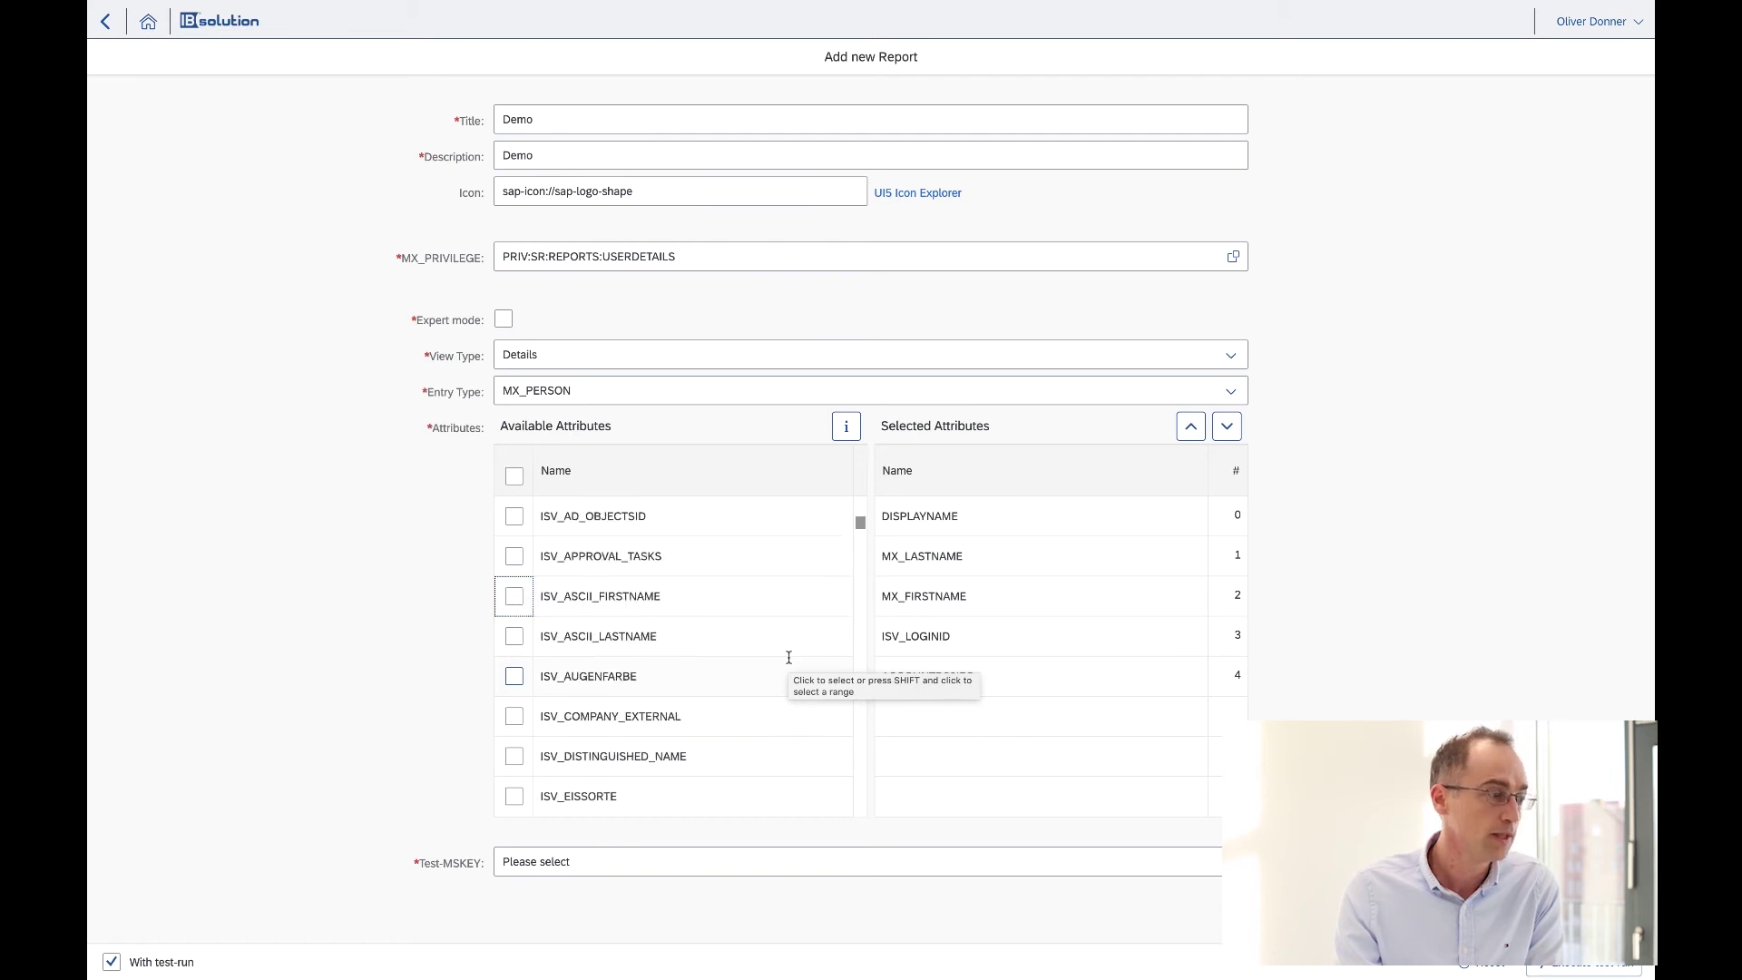
pyautogui.scroll(-10, 789, 657)
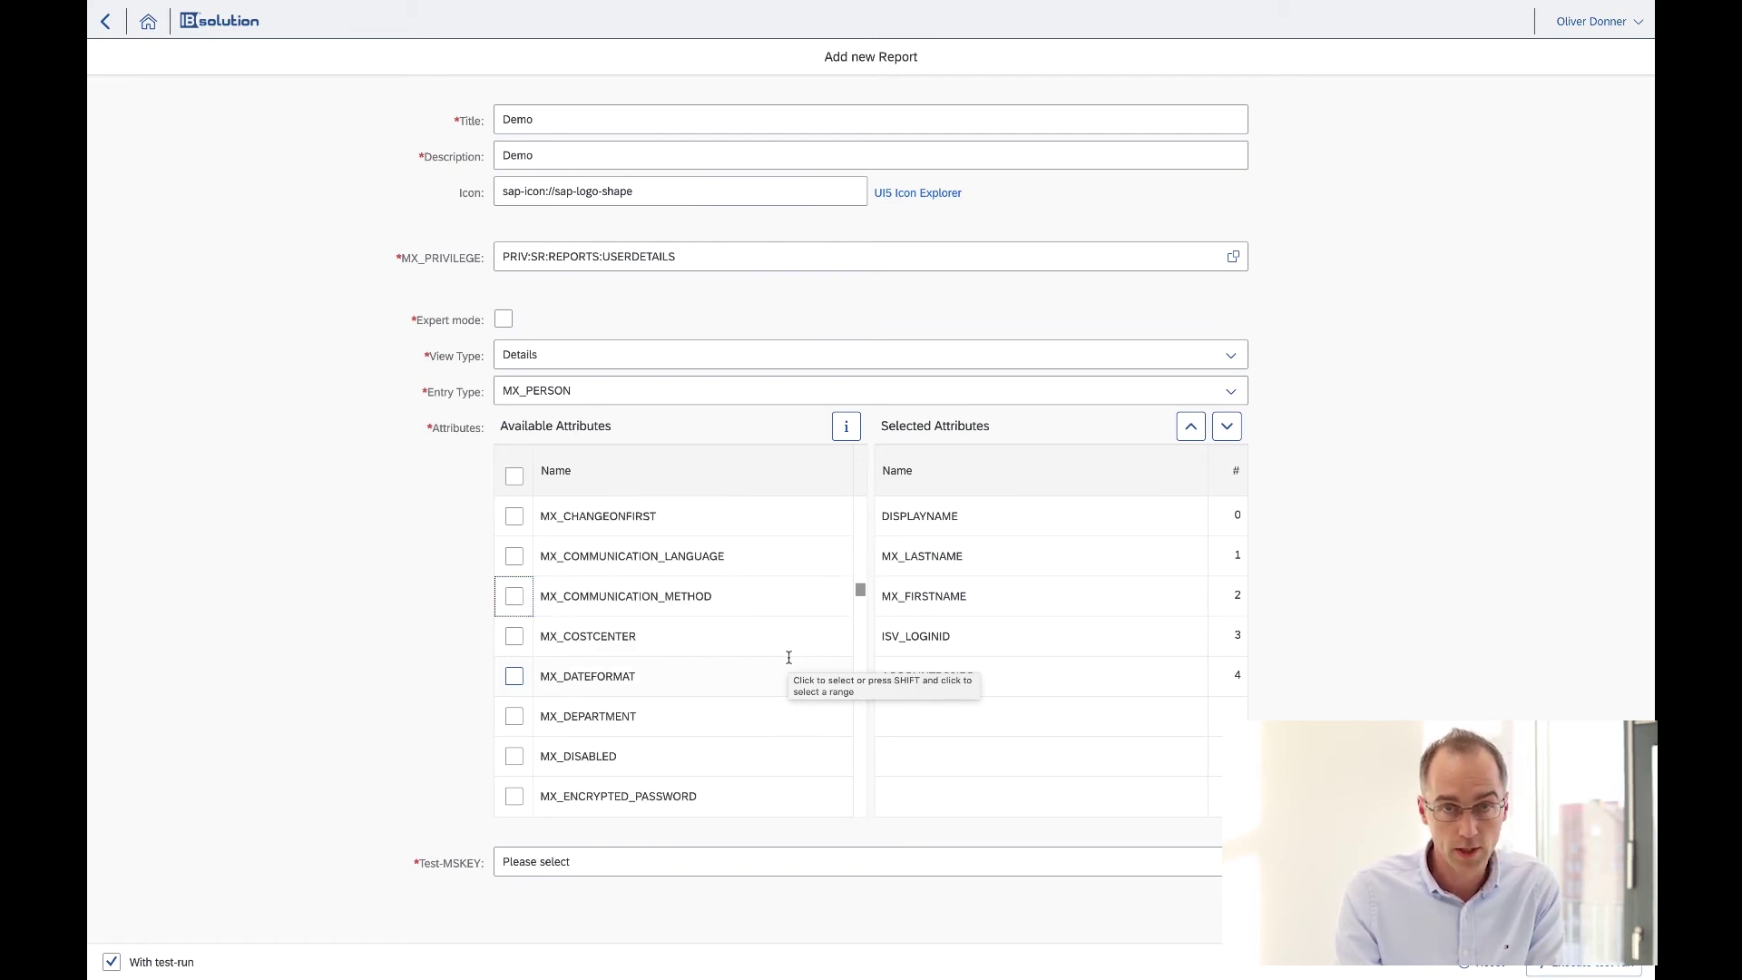
pyautogui.scroll(-3, 788, 656)
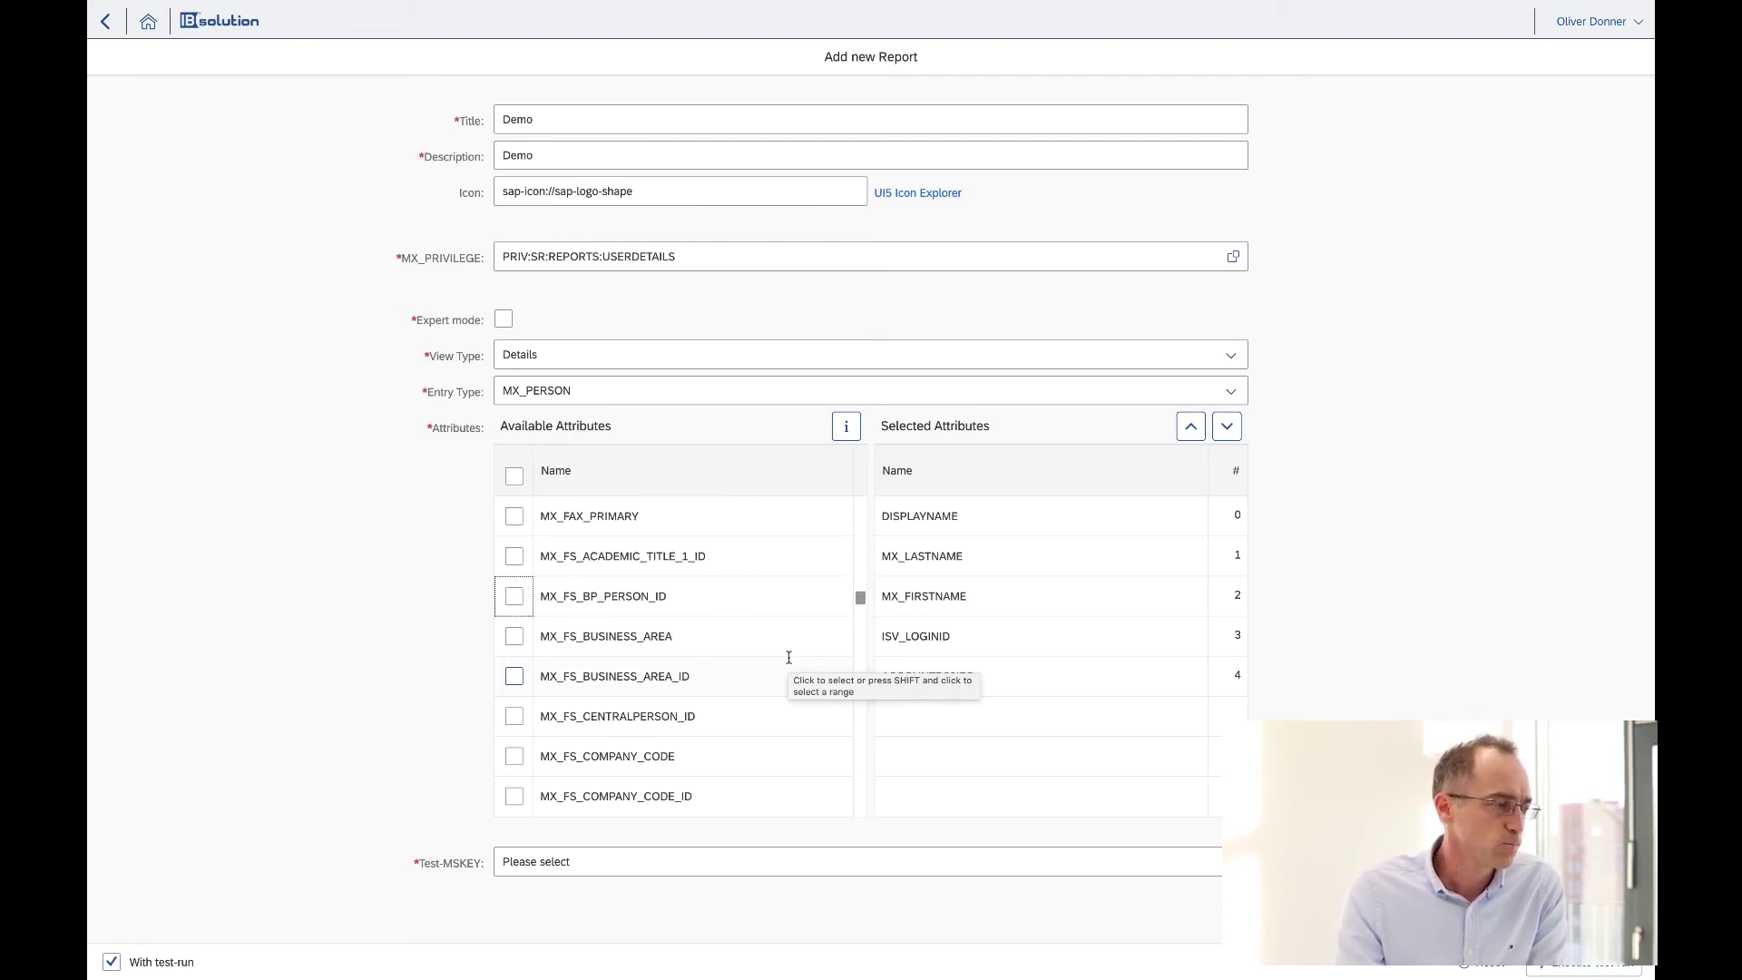
pyautogui.click(515, 759)
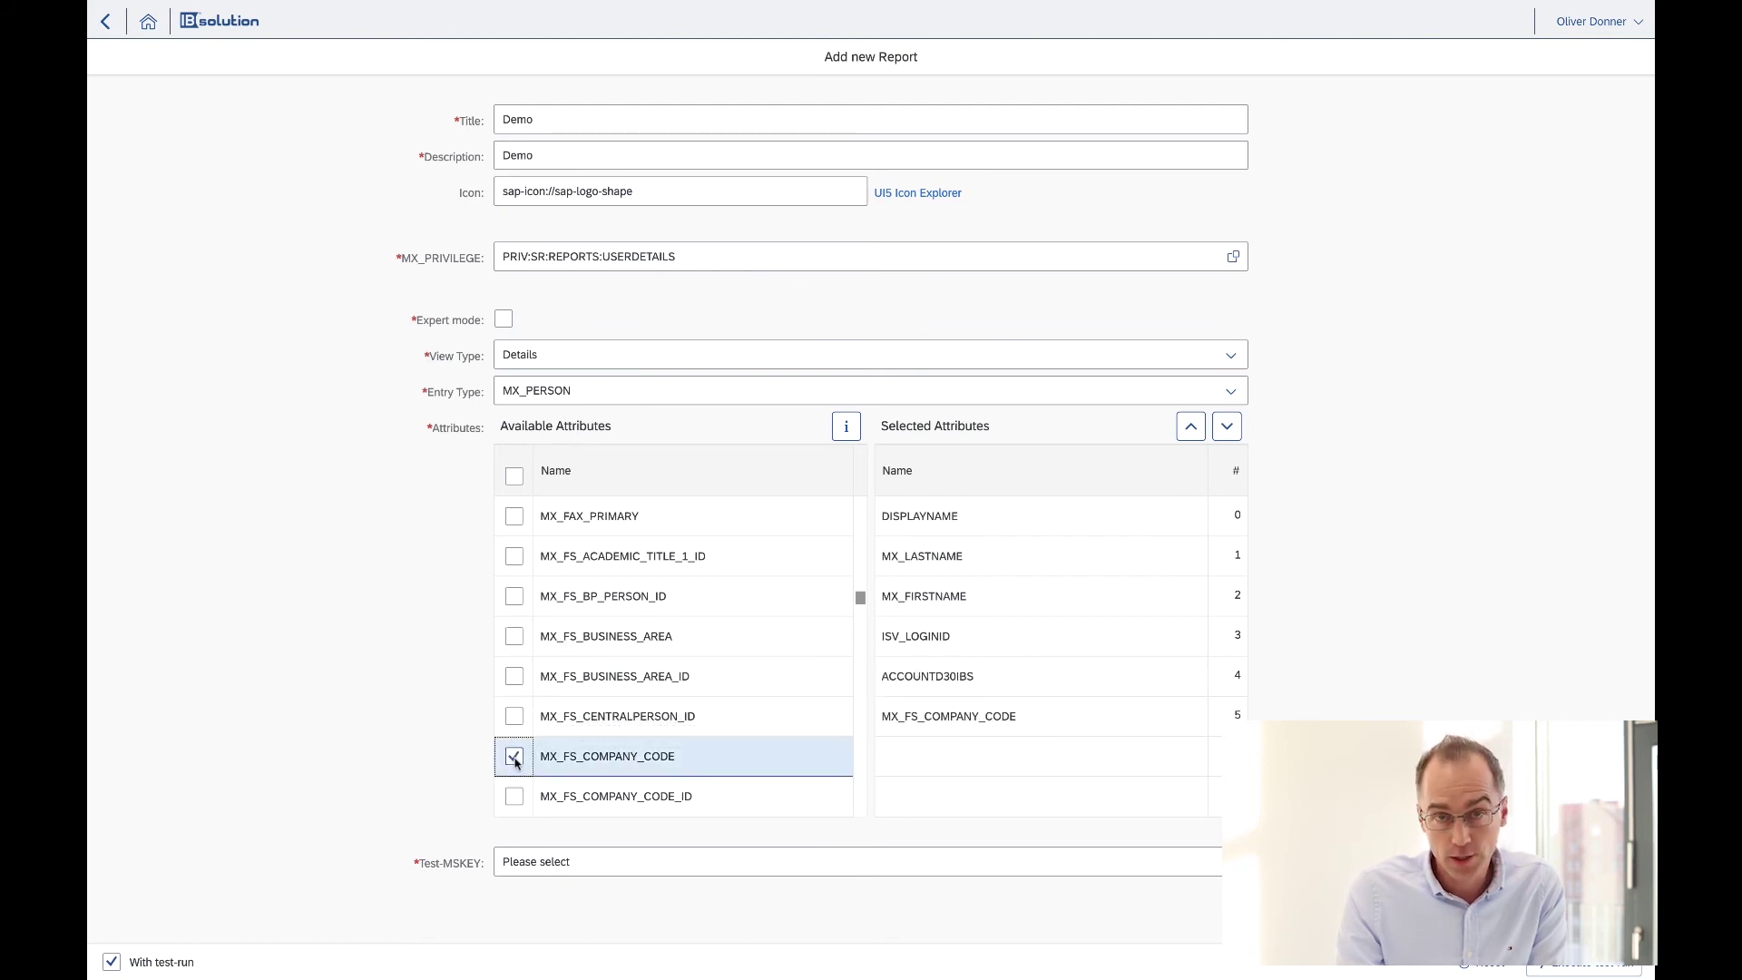
pyautogui.click(515, 636)
pyautogui.scroll(-3, 544, 671)
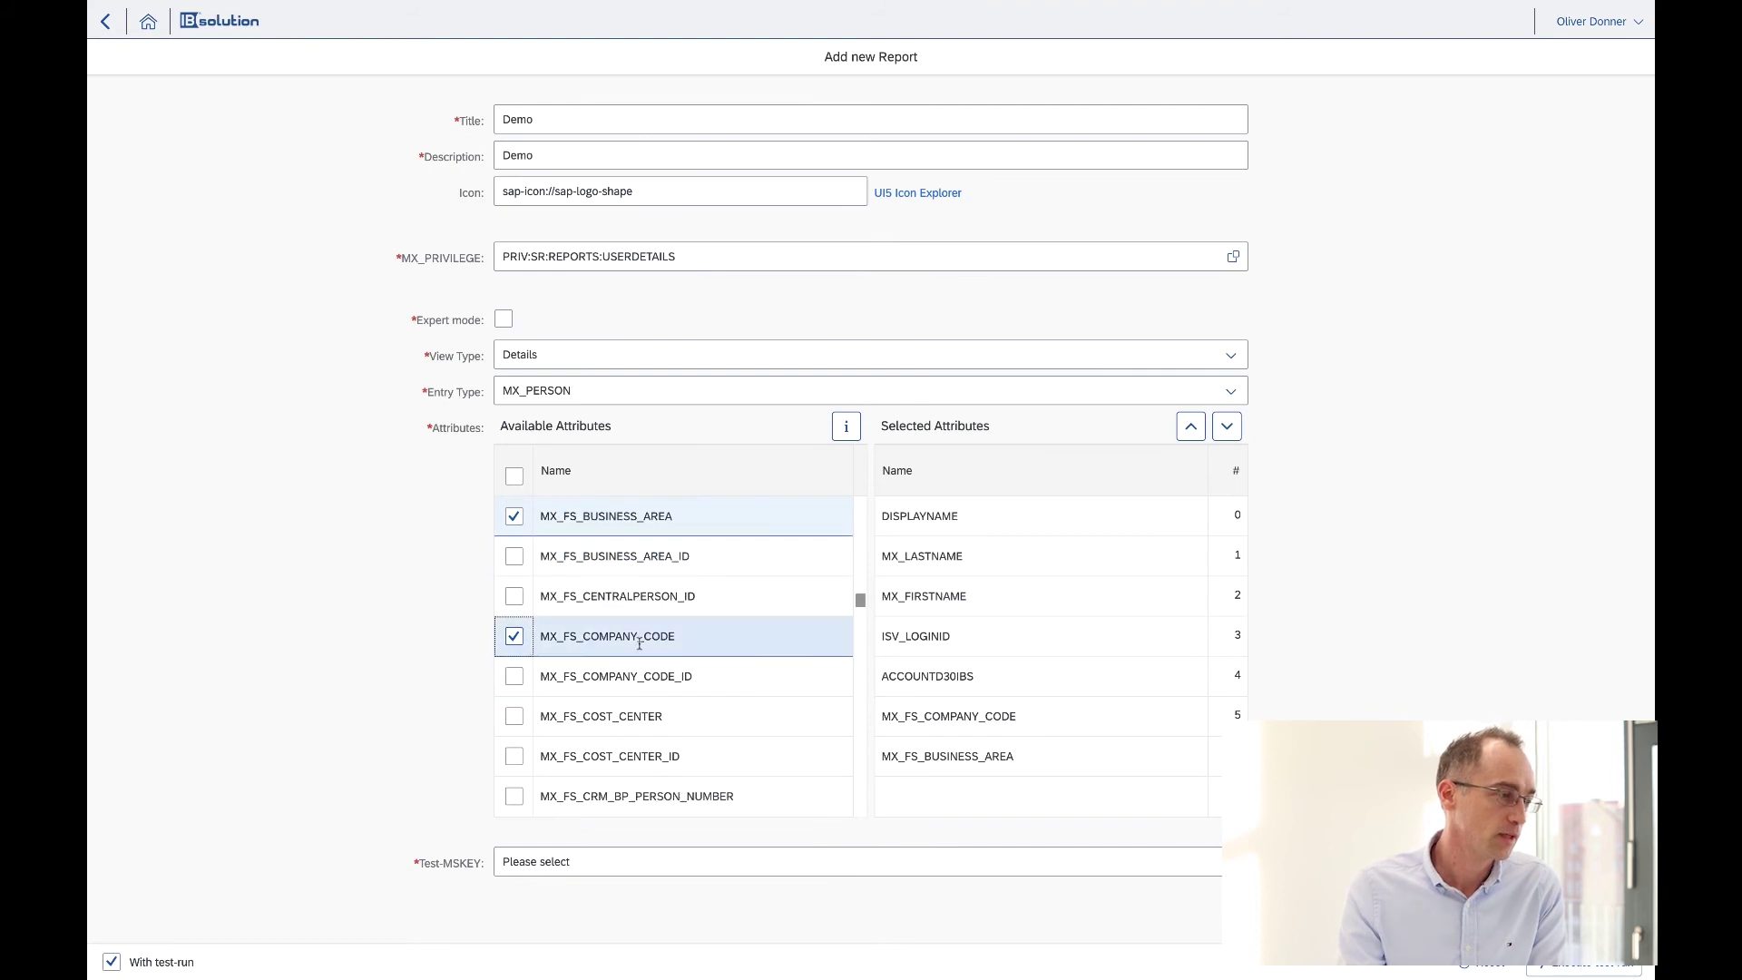
pyautogui.click(514, 716)
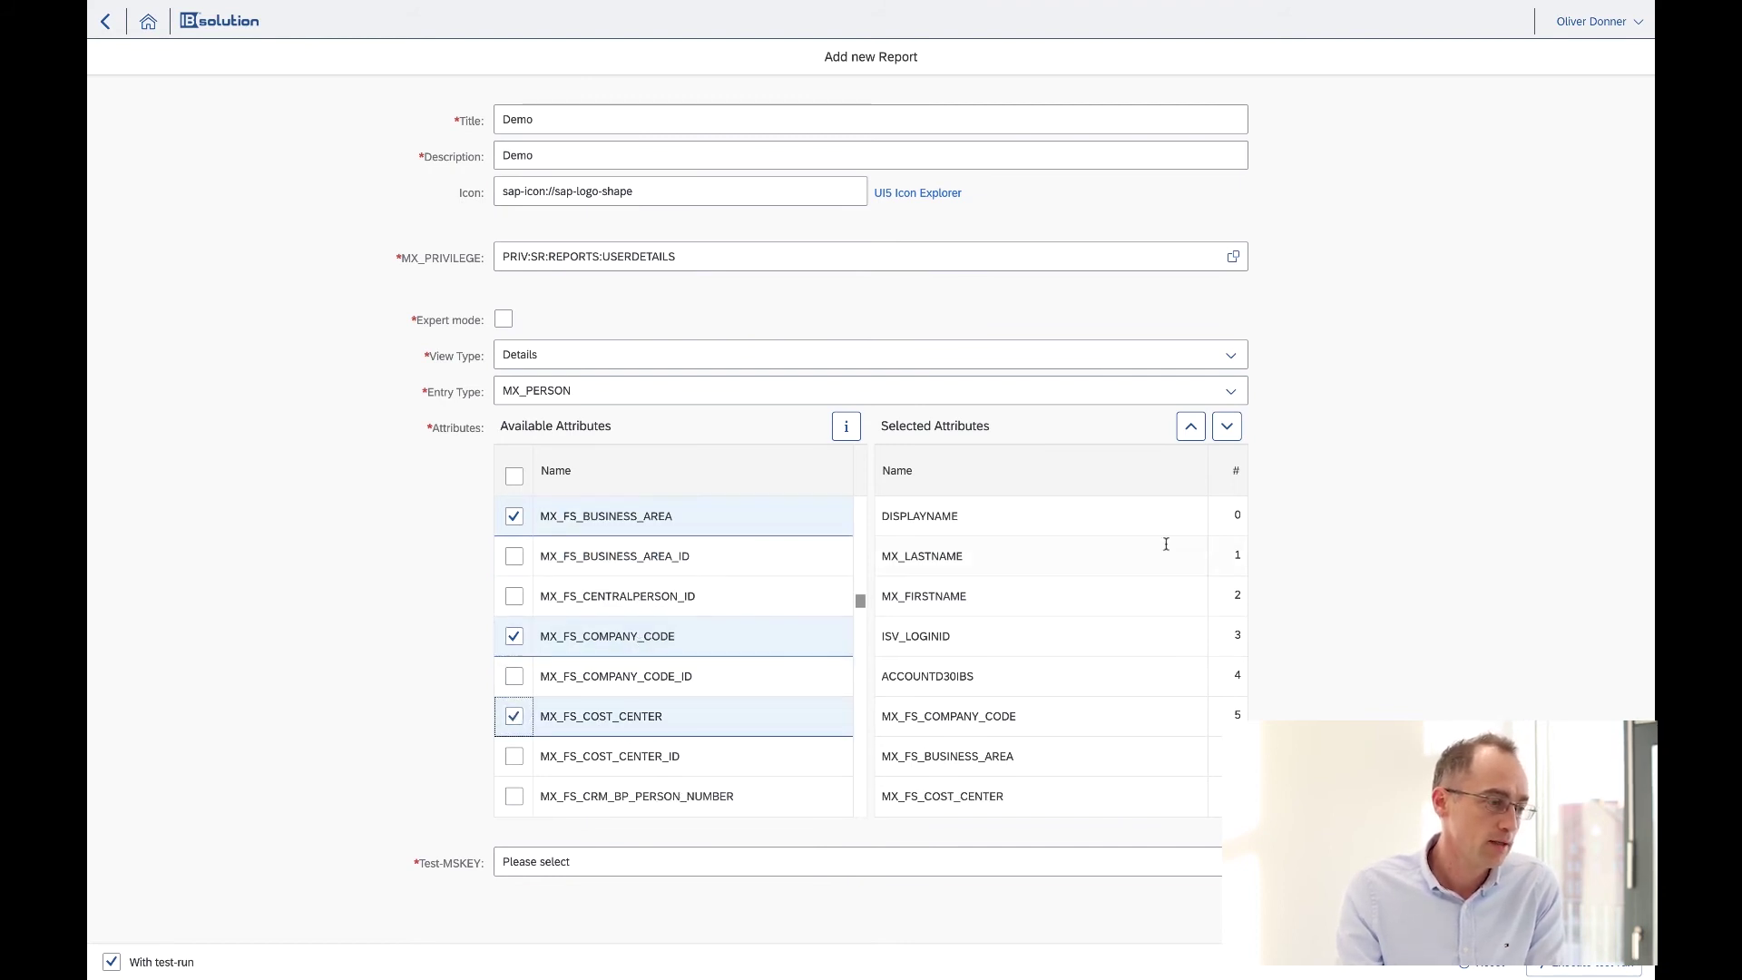
# Reorder the selected attributes so that ISV_LOGINID comes first, ahead of DISPLAYNAME.
pyautogui.click(999, 640)
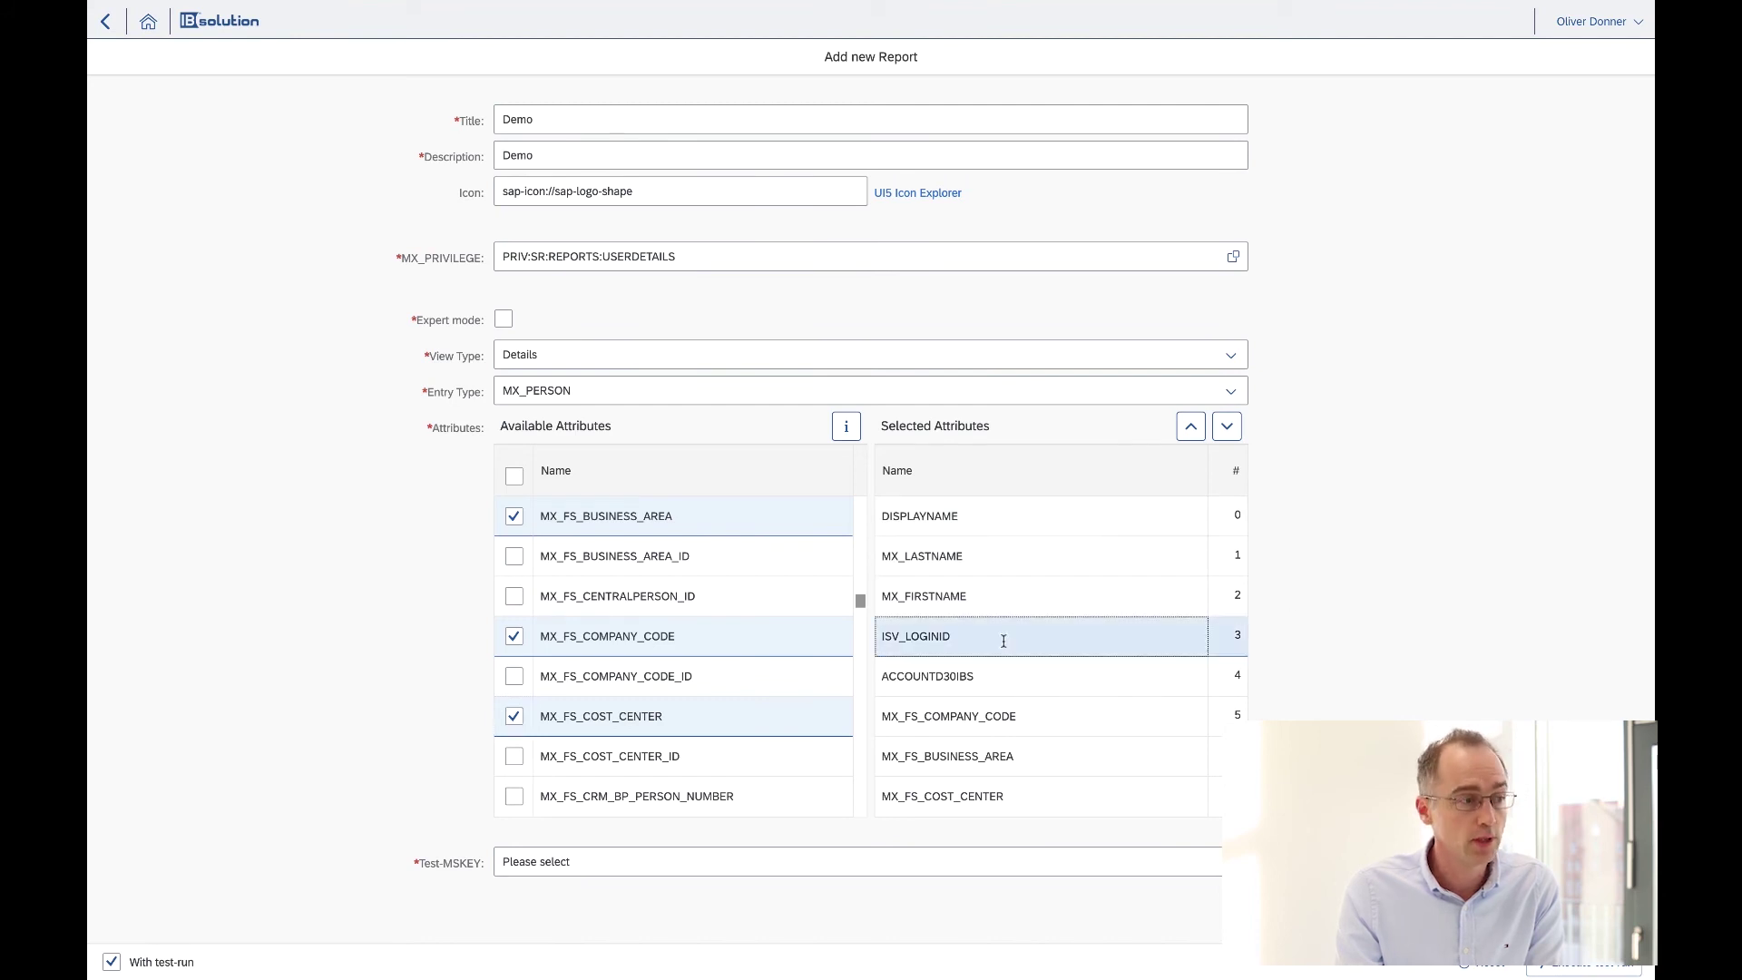
pyautogui.click(1190, 428)
pyautogui.click(1190, 428)
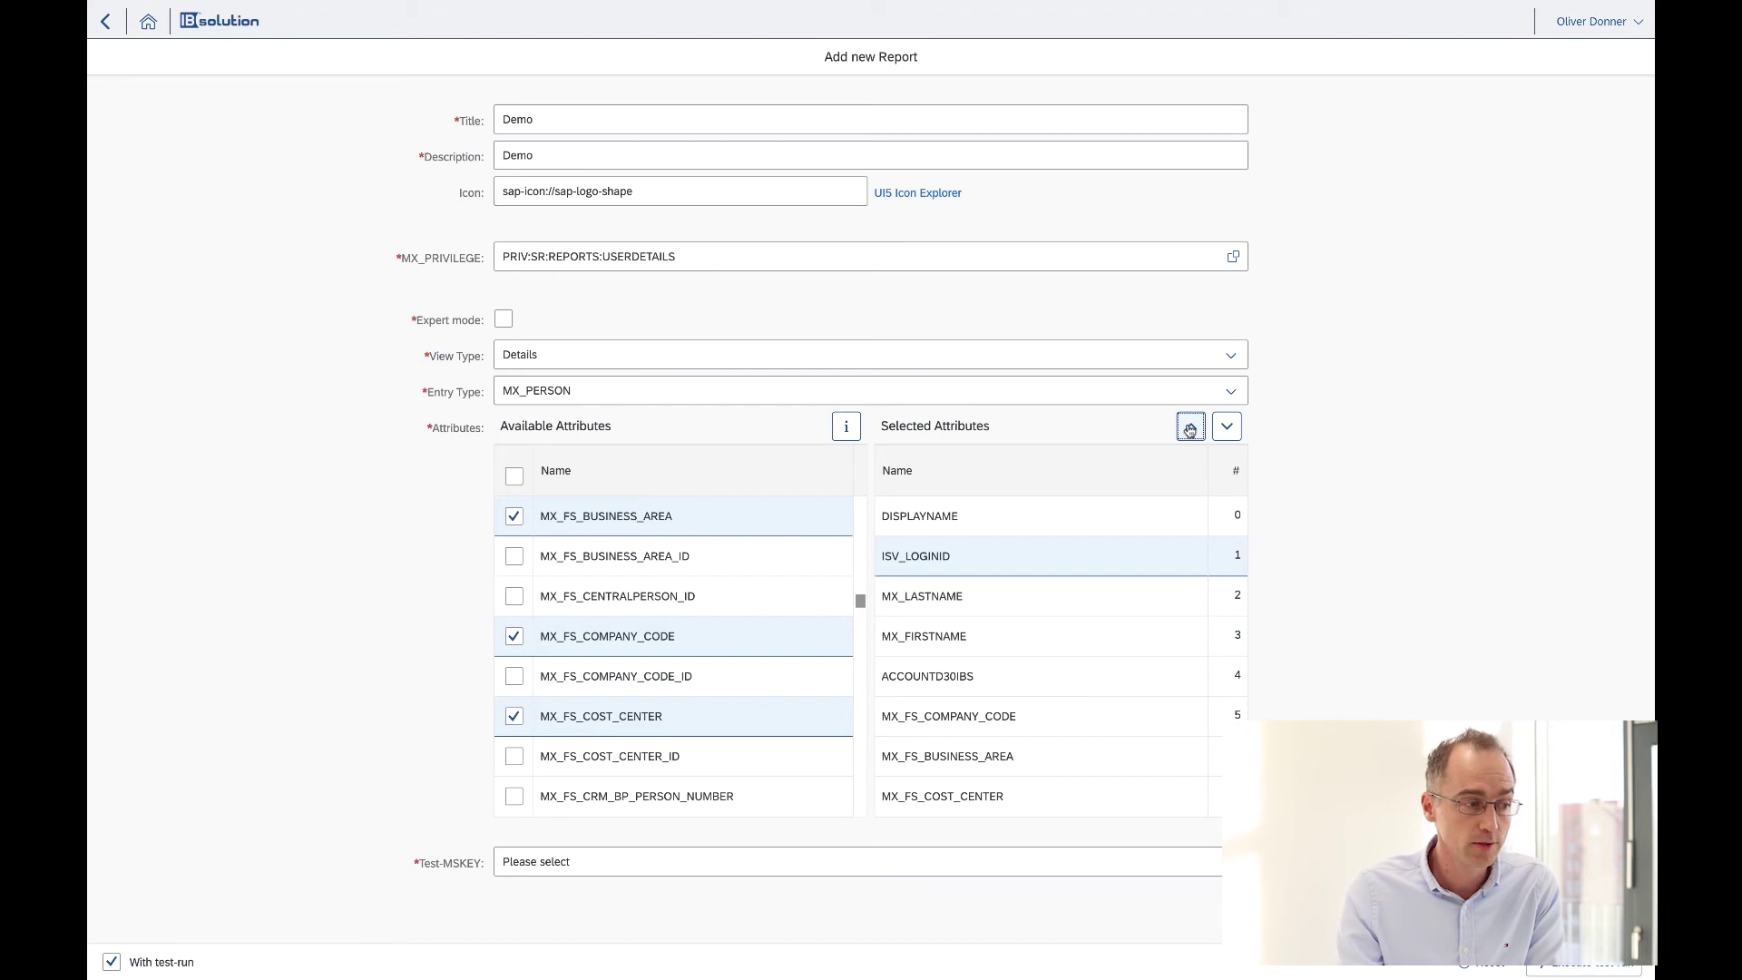
pyautogui.click(1190, 429)
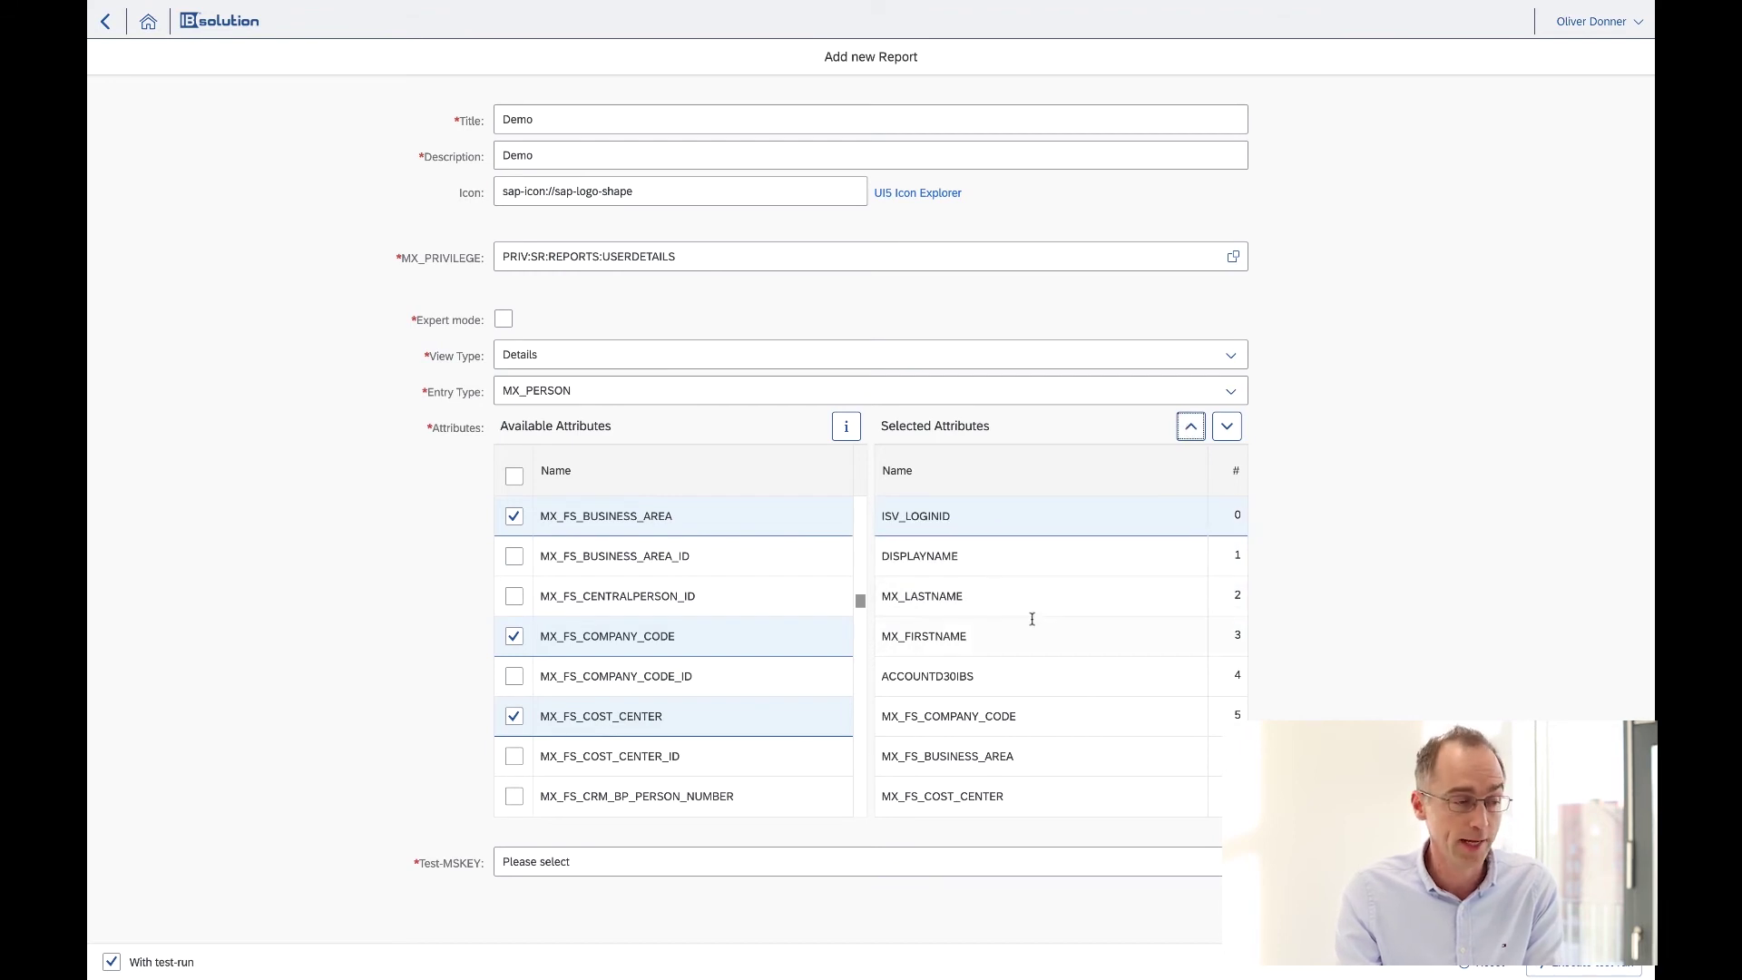
# Move ACCOUNTD30IBS down the selected attributes to the last place, after MX_FS_COST_CENTER.
pyautogui.click(1040, 675)
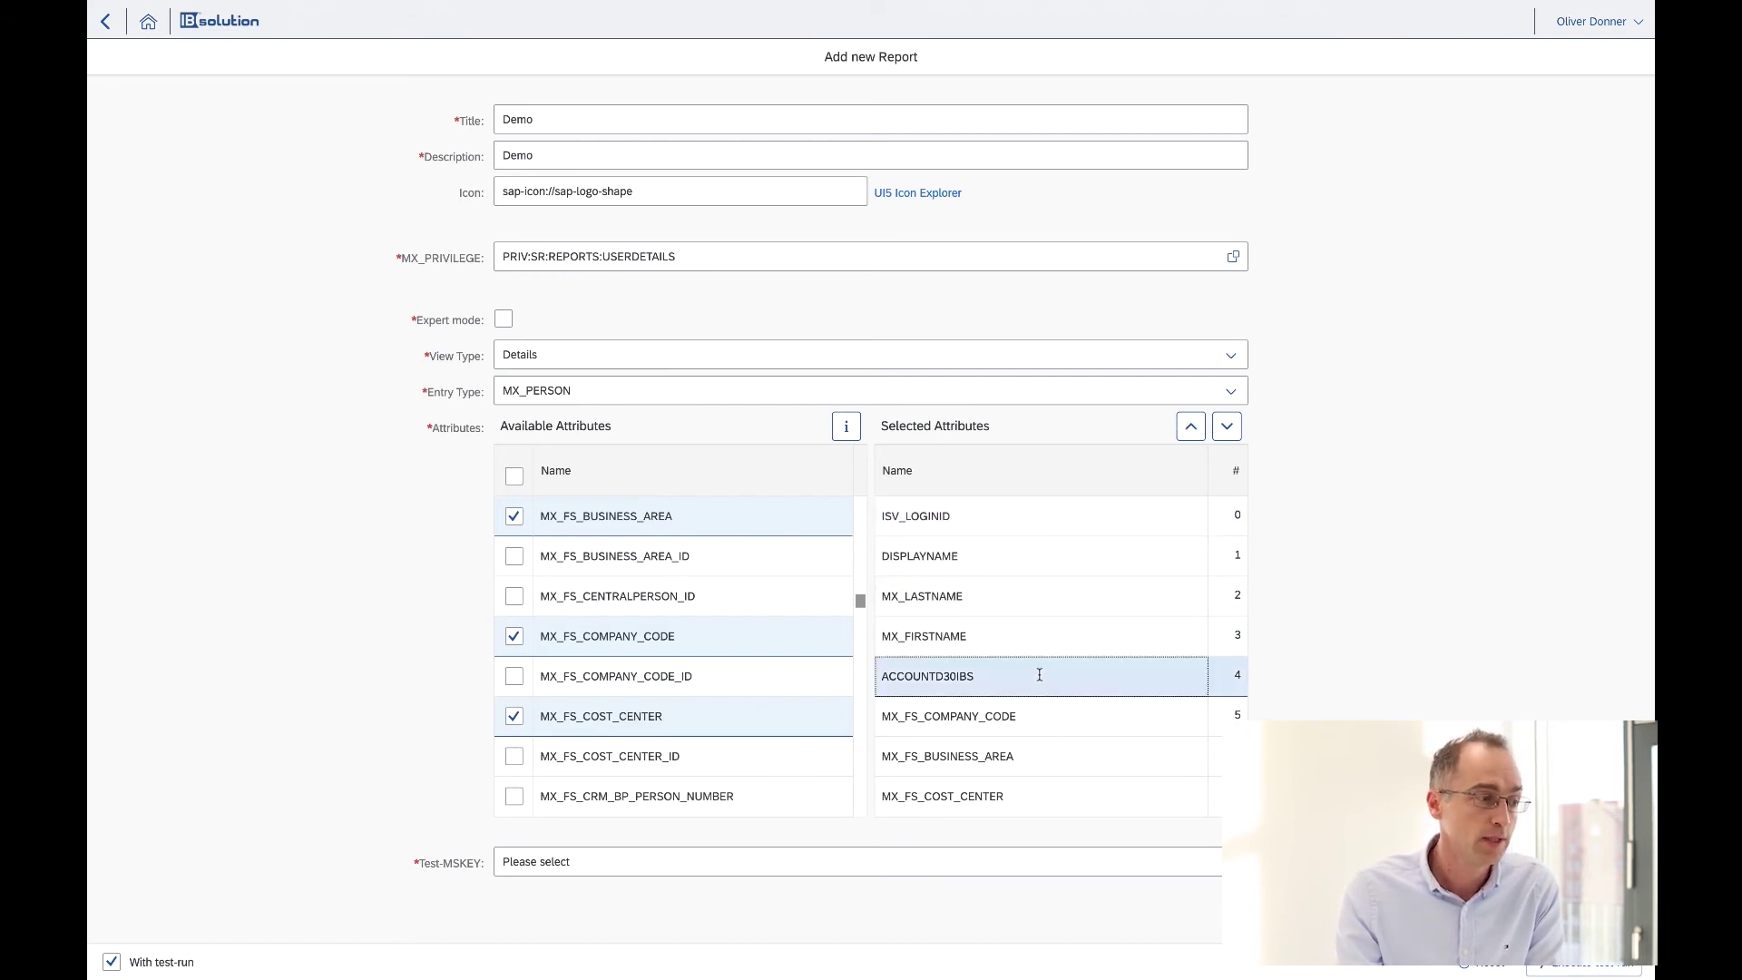
pyautogui.click(1228, 428)
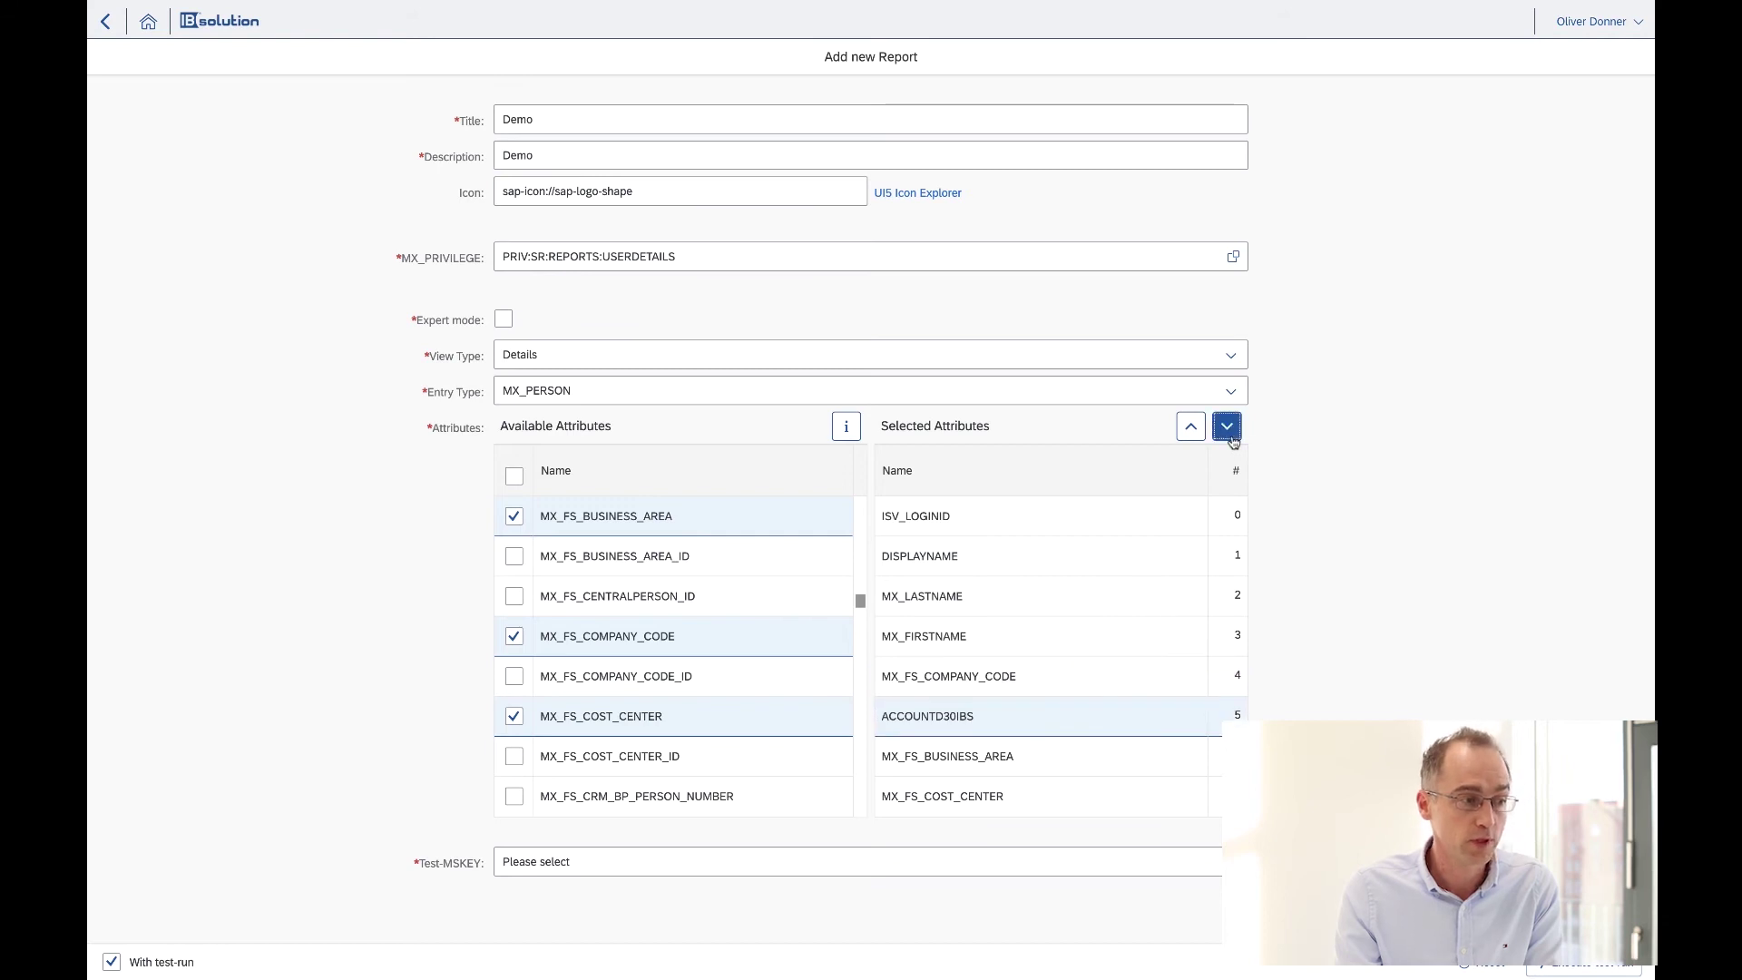
pyautogui.click(1226, 426)
pyautogui.click(1226, 426)
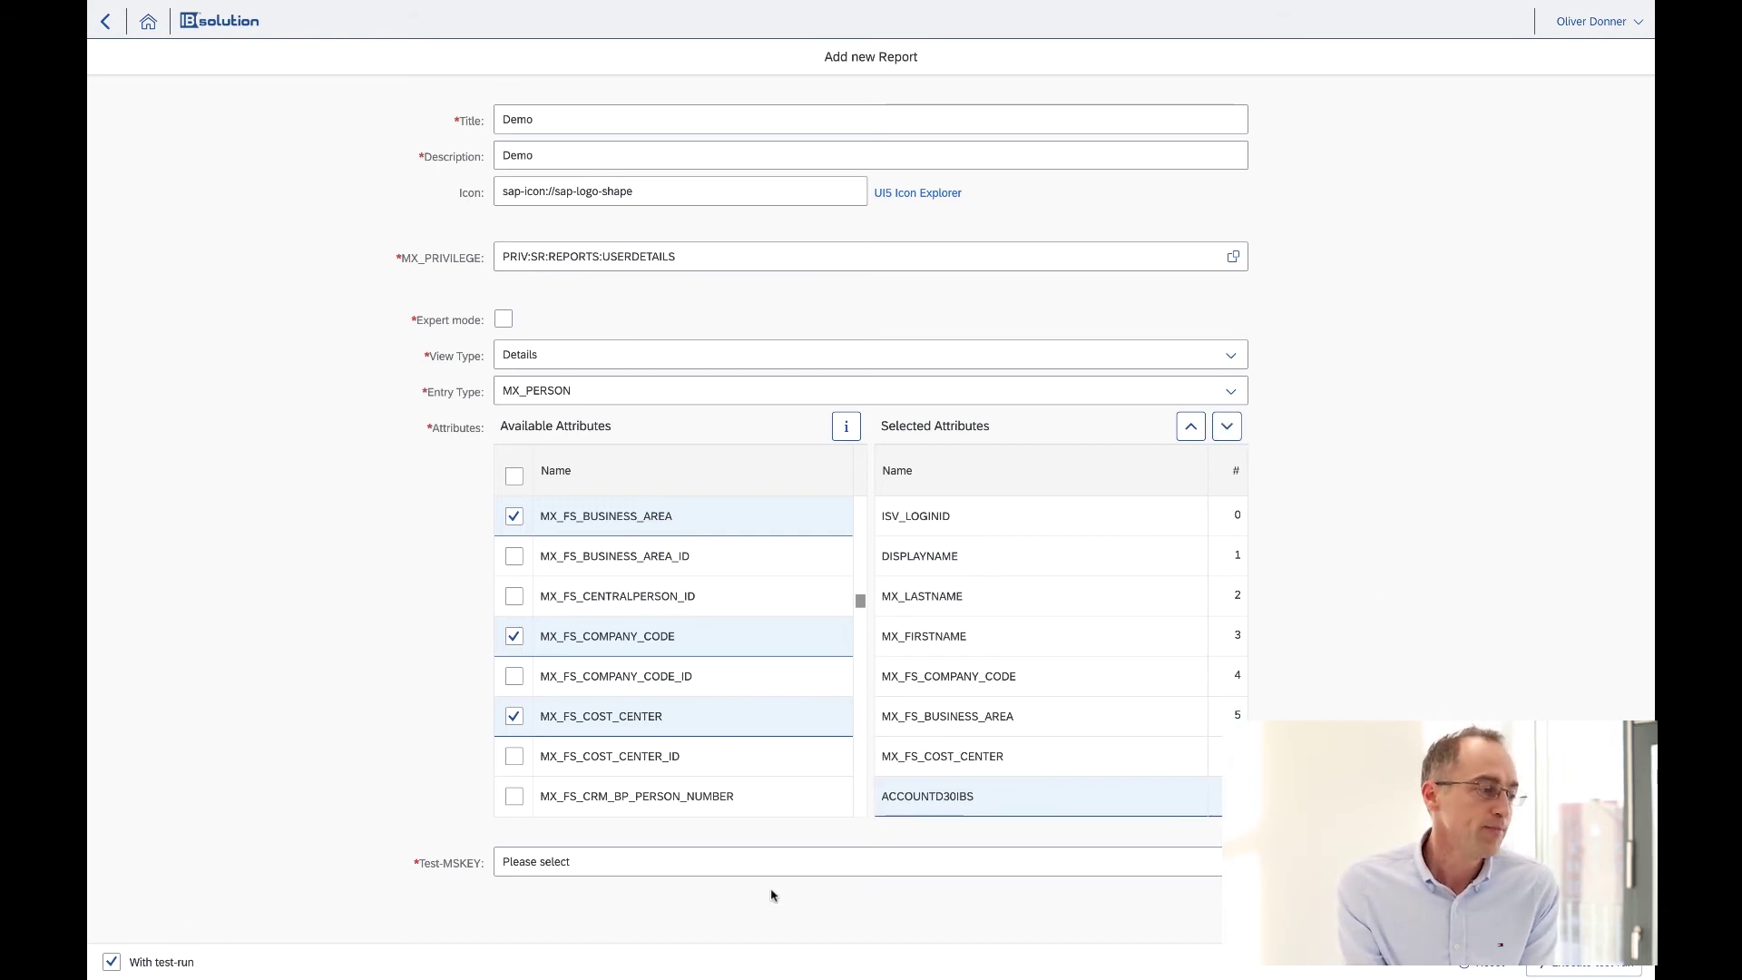
# Select the person with MSKEY 28 as the Test-MSKEY and execute a test run to preview the report data.
pyautogui.click(690, 861)
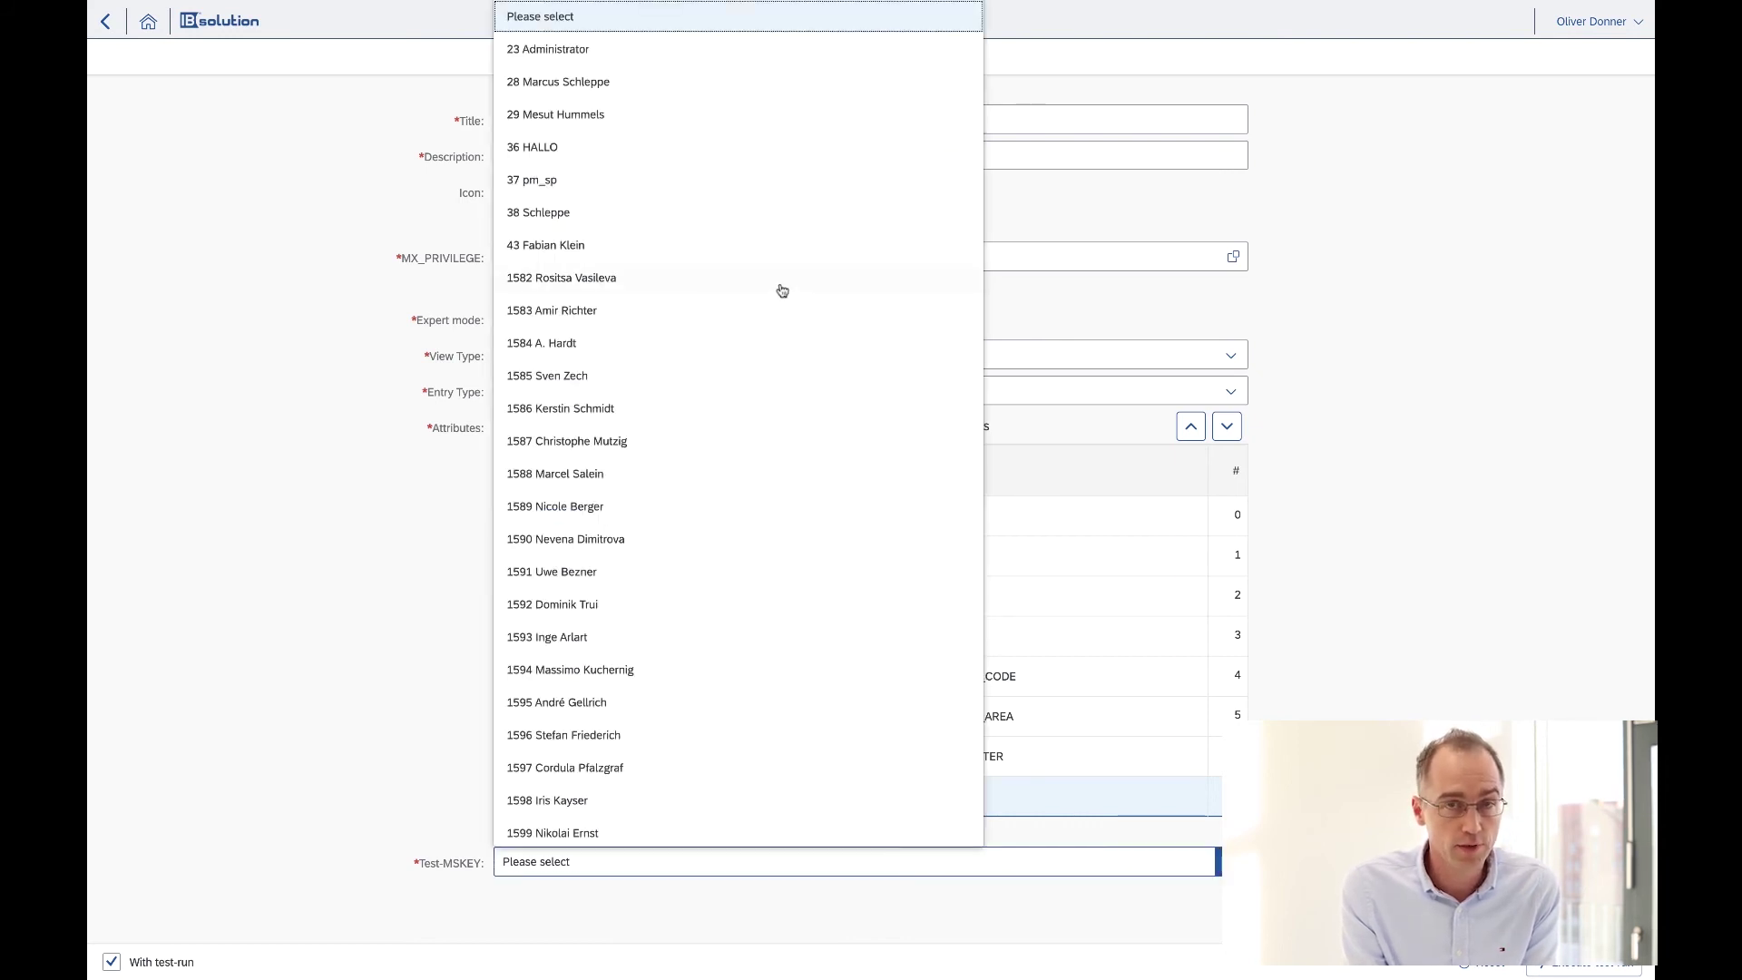
pyautogui.click(635, 92)
pyautogui.click(1604, 971)
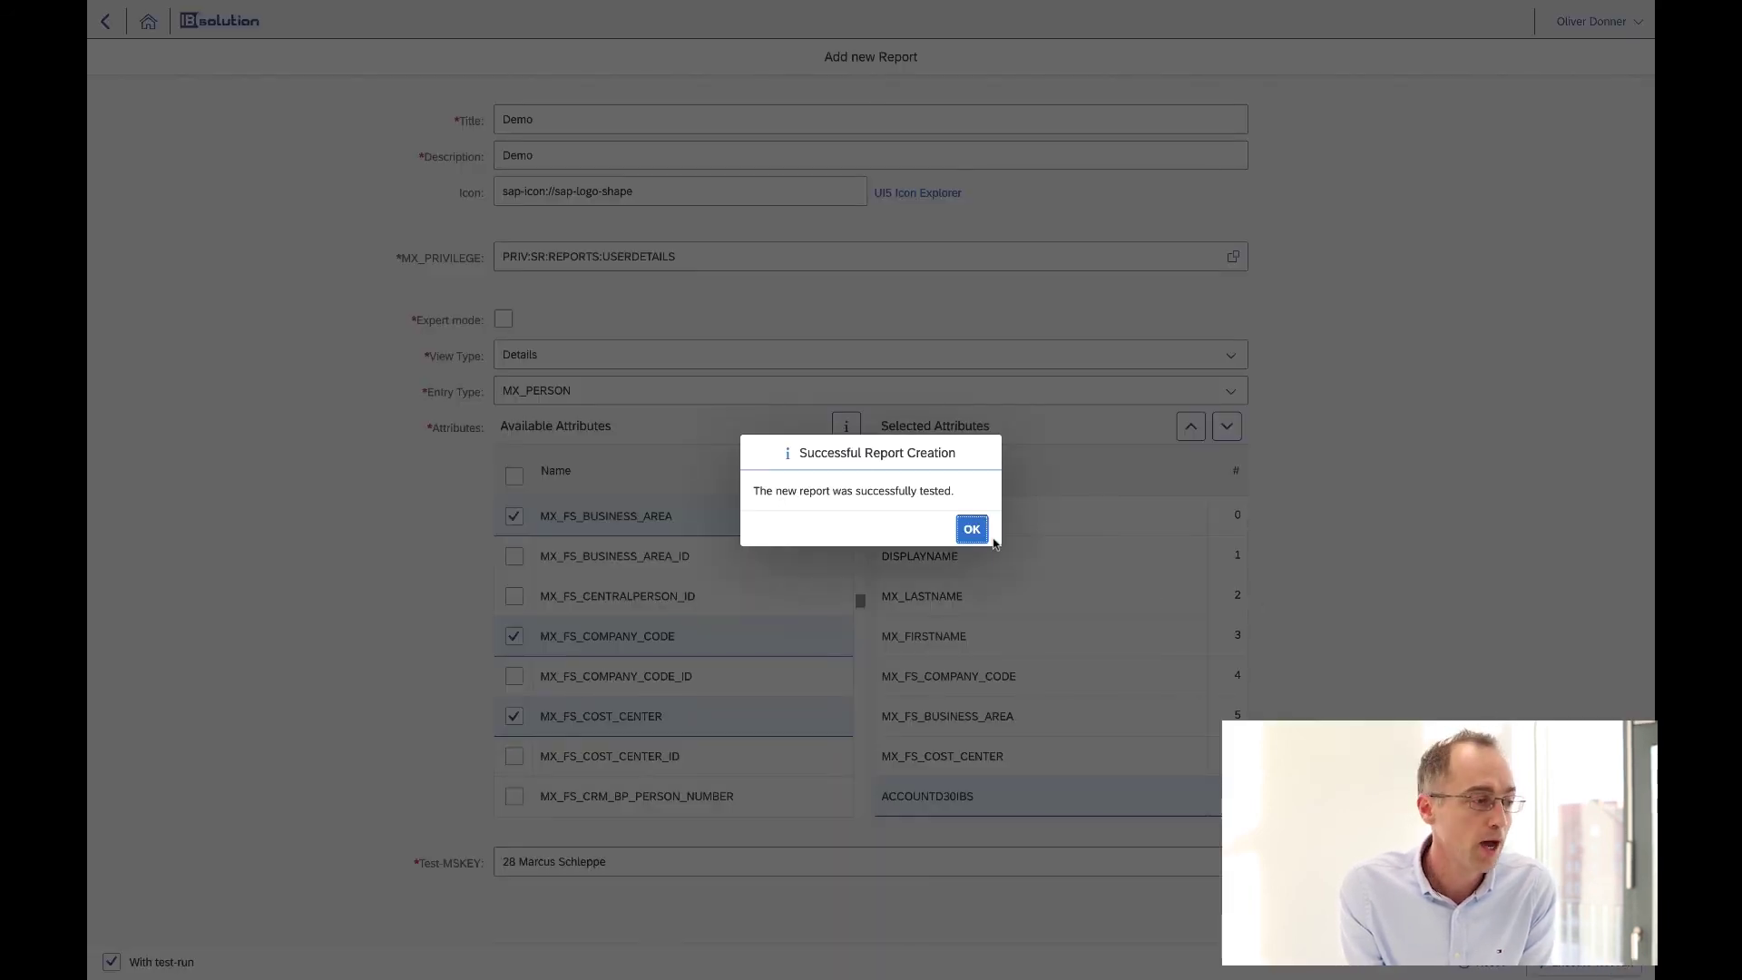
pyautogui.click(972, 530)
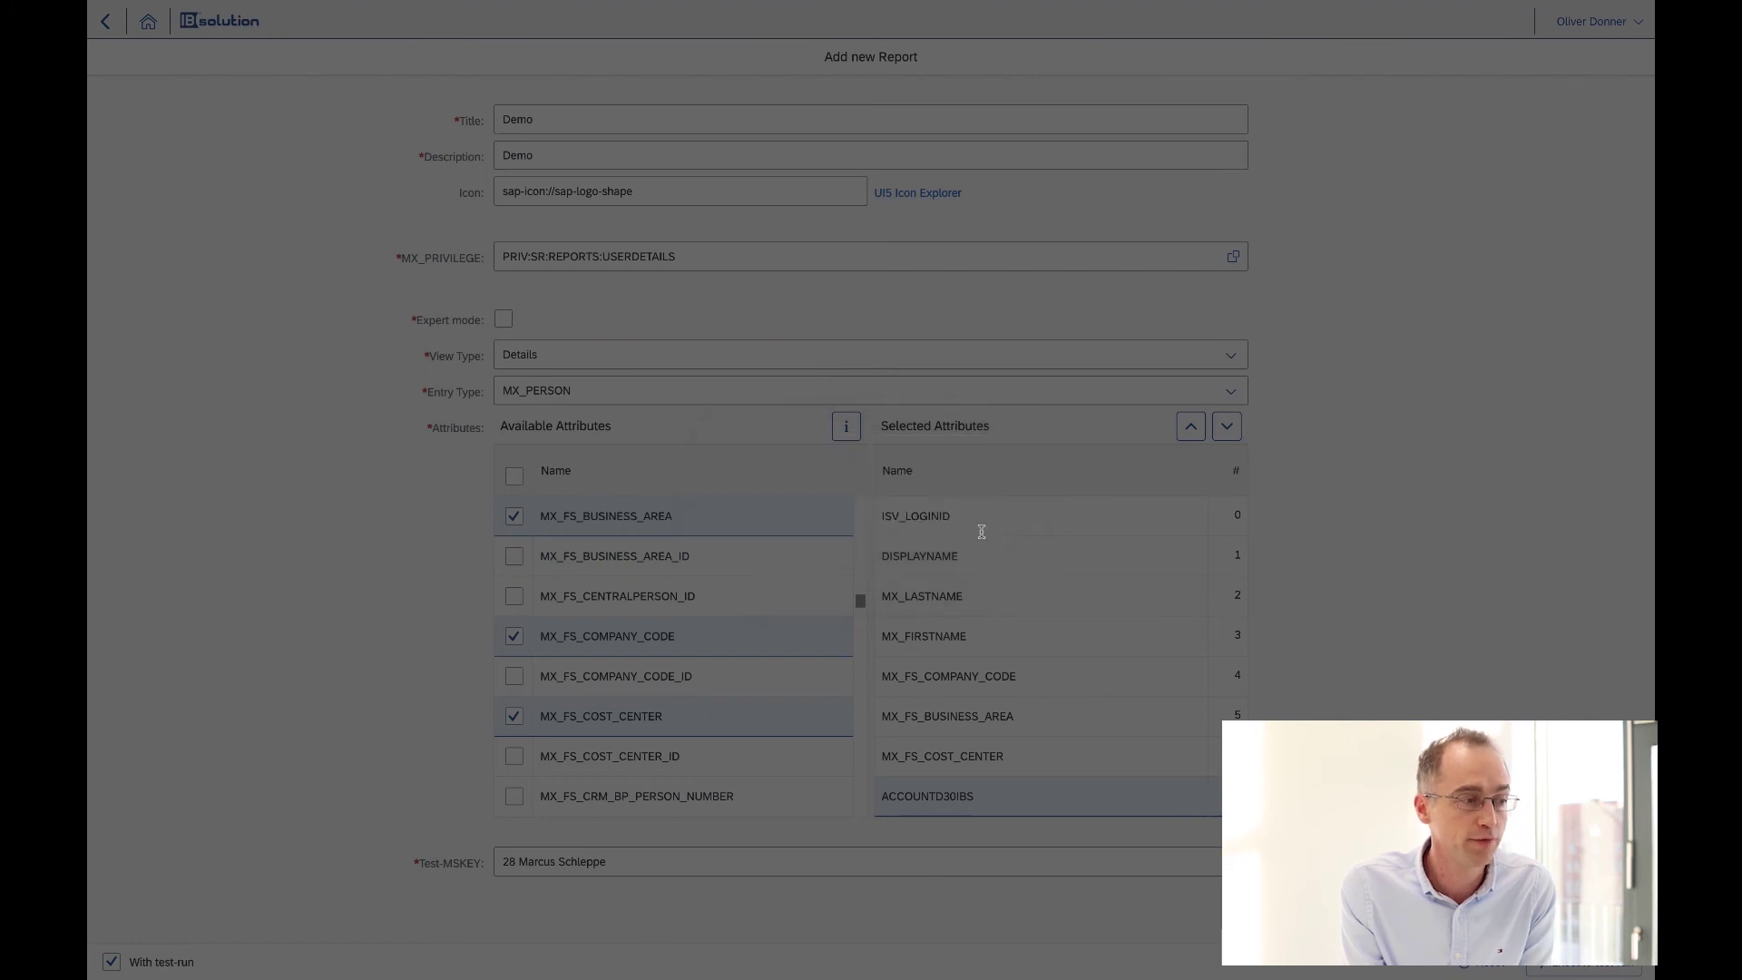
pyautogui.scroll(-2, 1341, 587)
pyautogui.scroll(-5, 1341, 587)
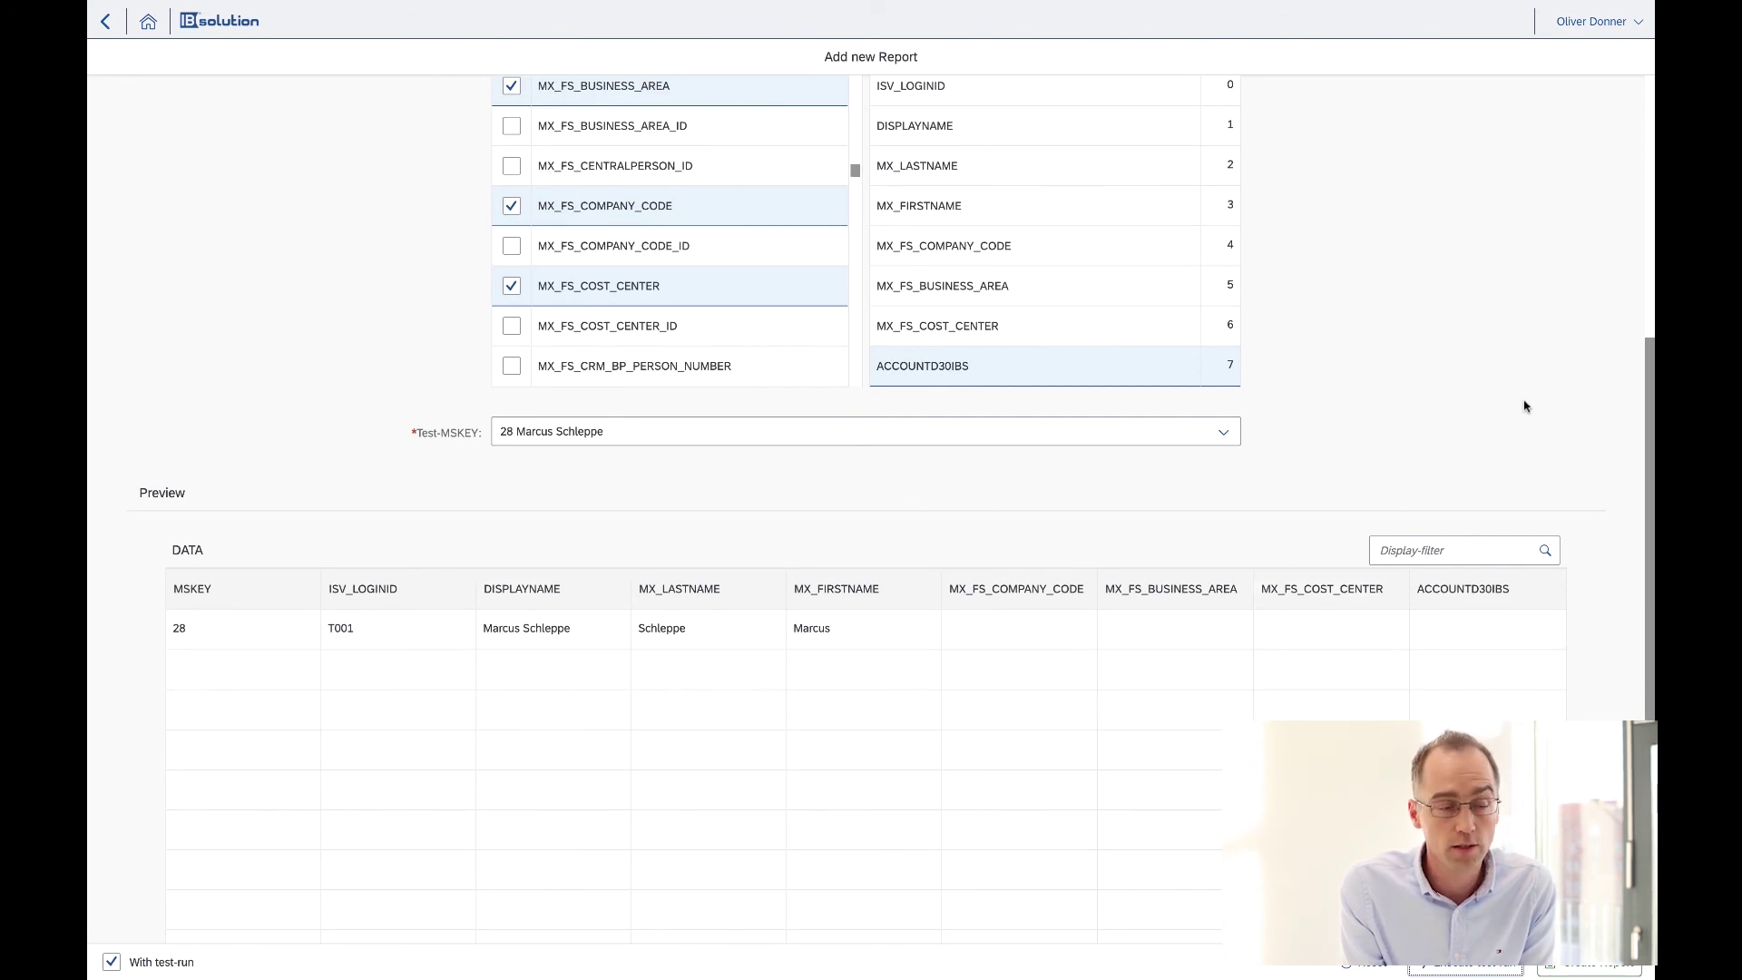
pyautogui.scroll(6, 1524, 400)
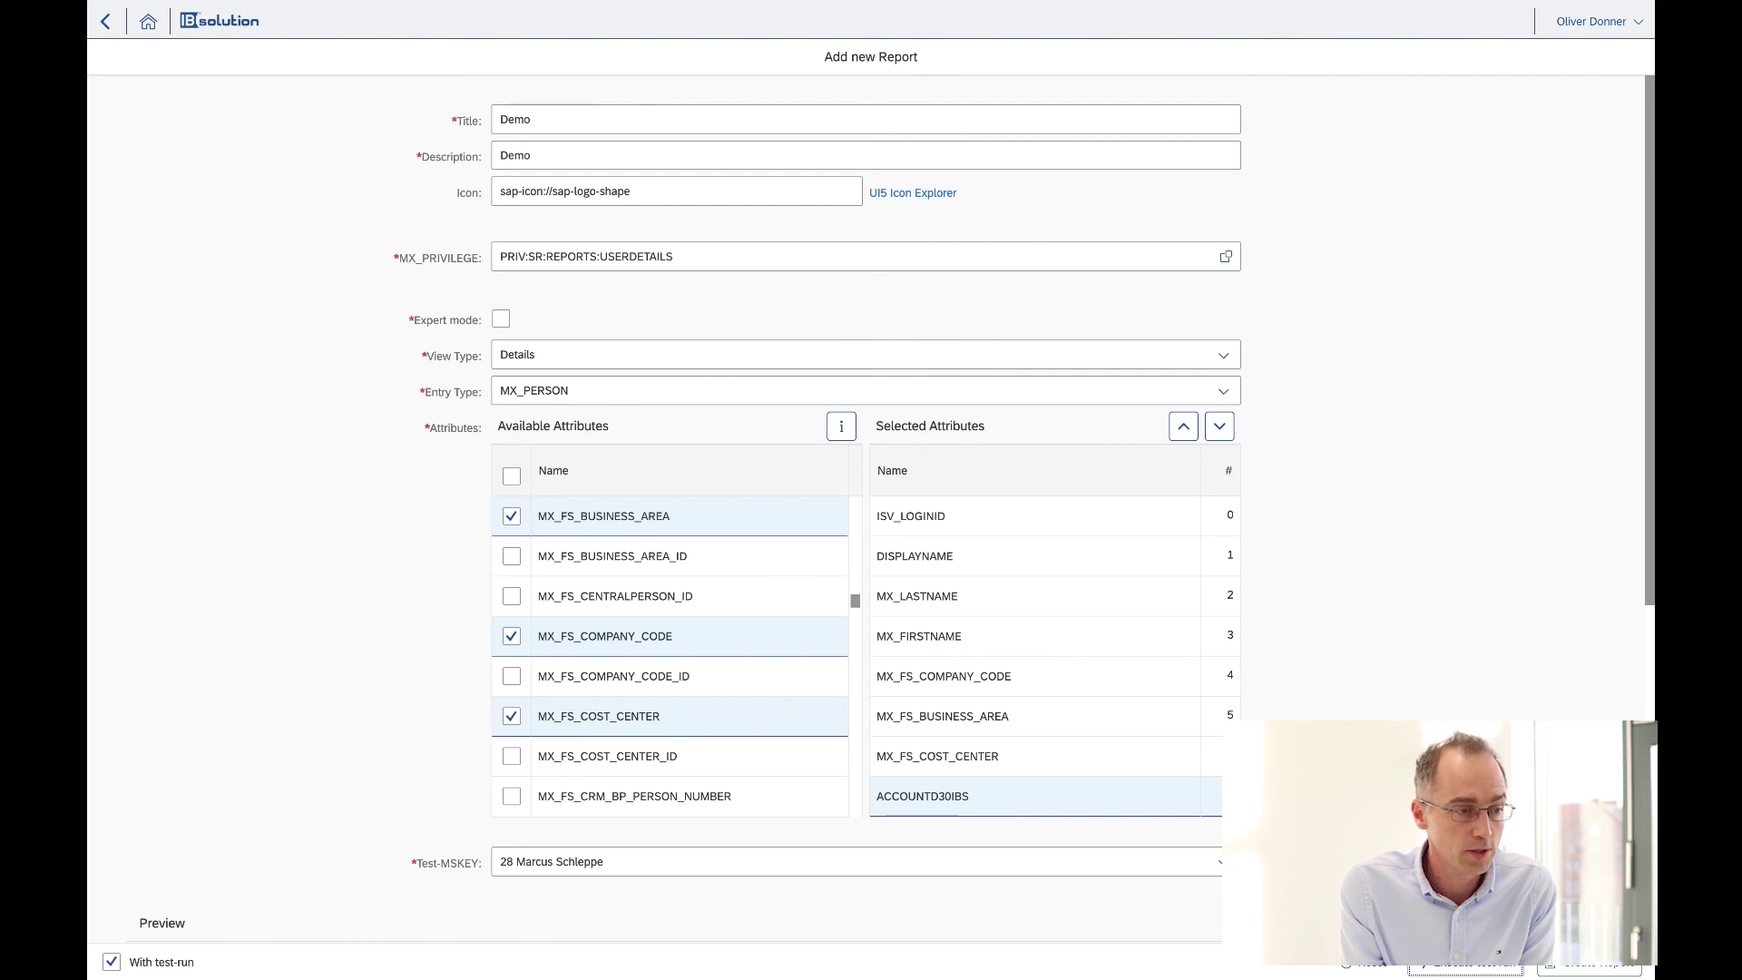
# Create the Demo report and open it from the report overview.
pyautogui.click(1590, 964)
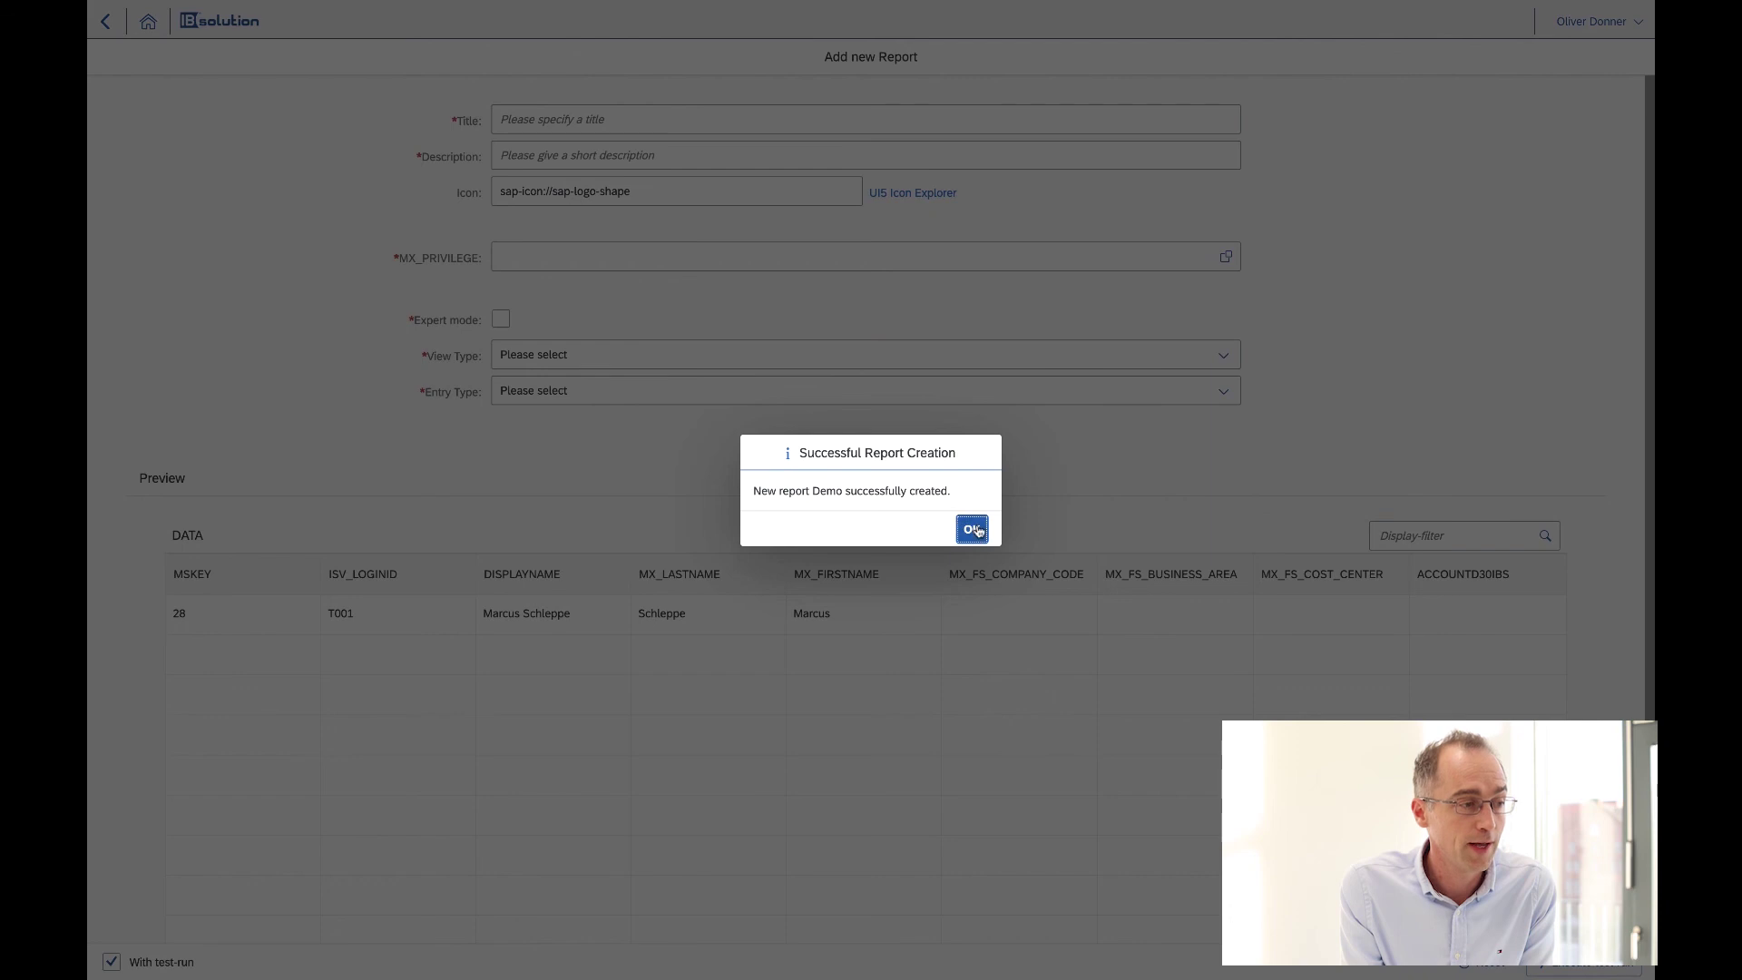
pyautogui.click(974, 530)
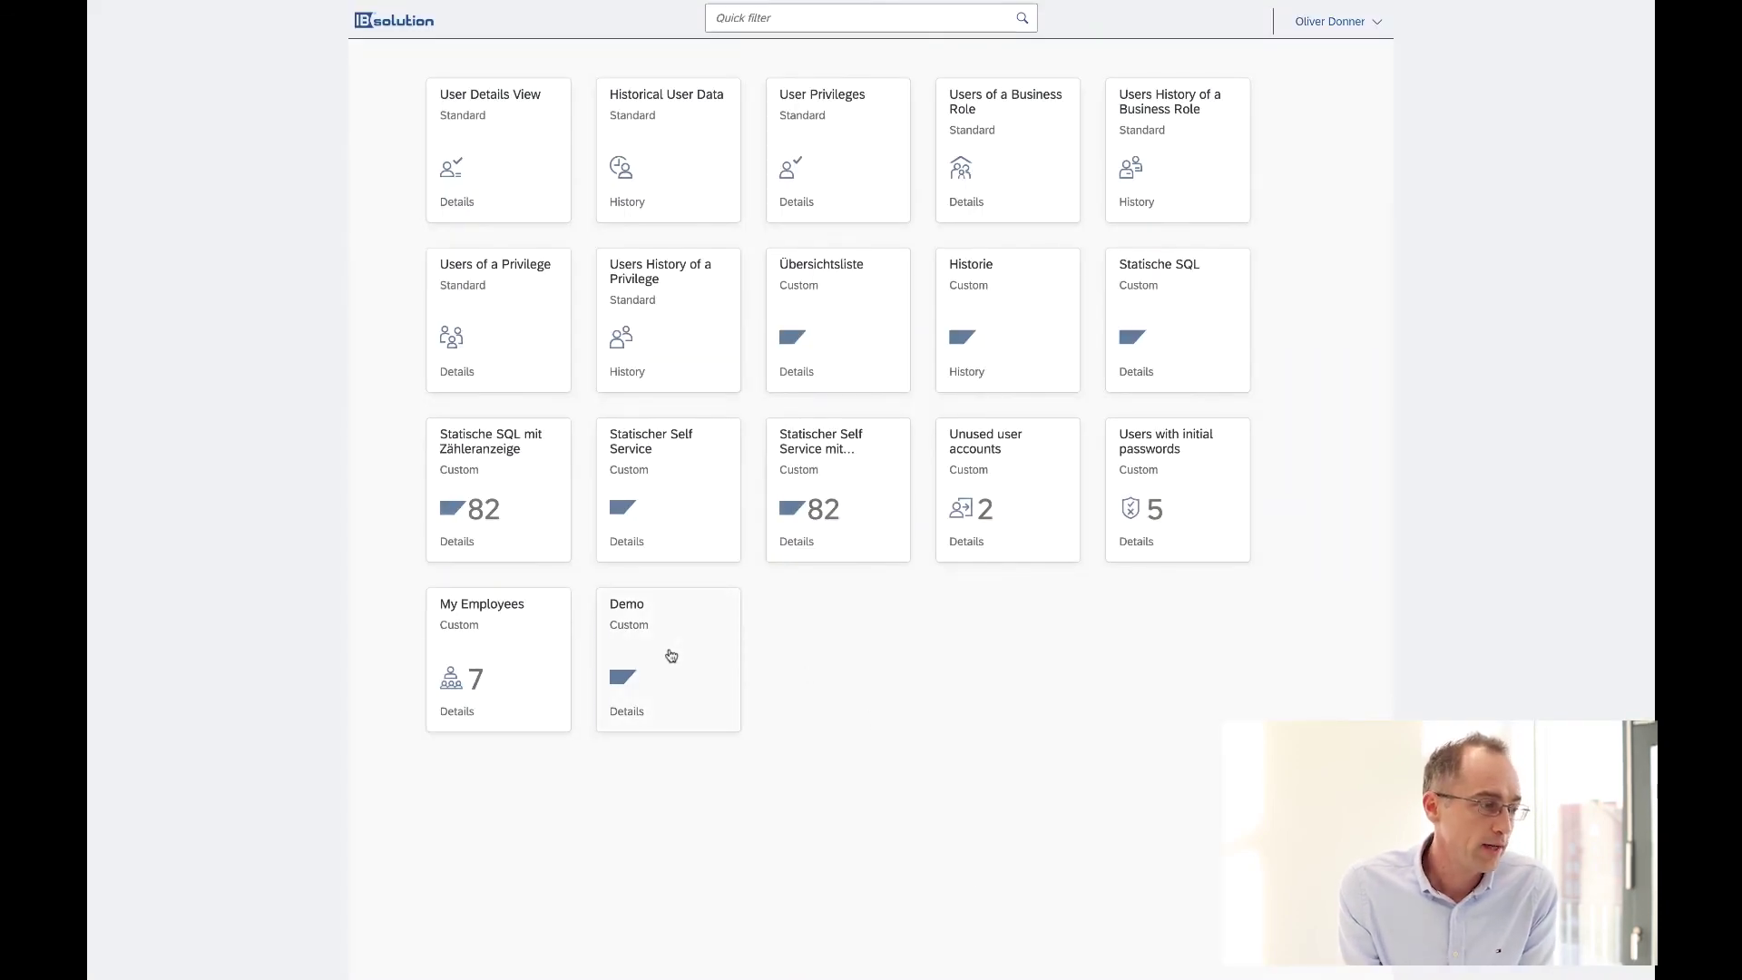
pyautogui.click(672, 655)
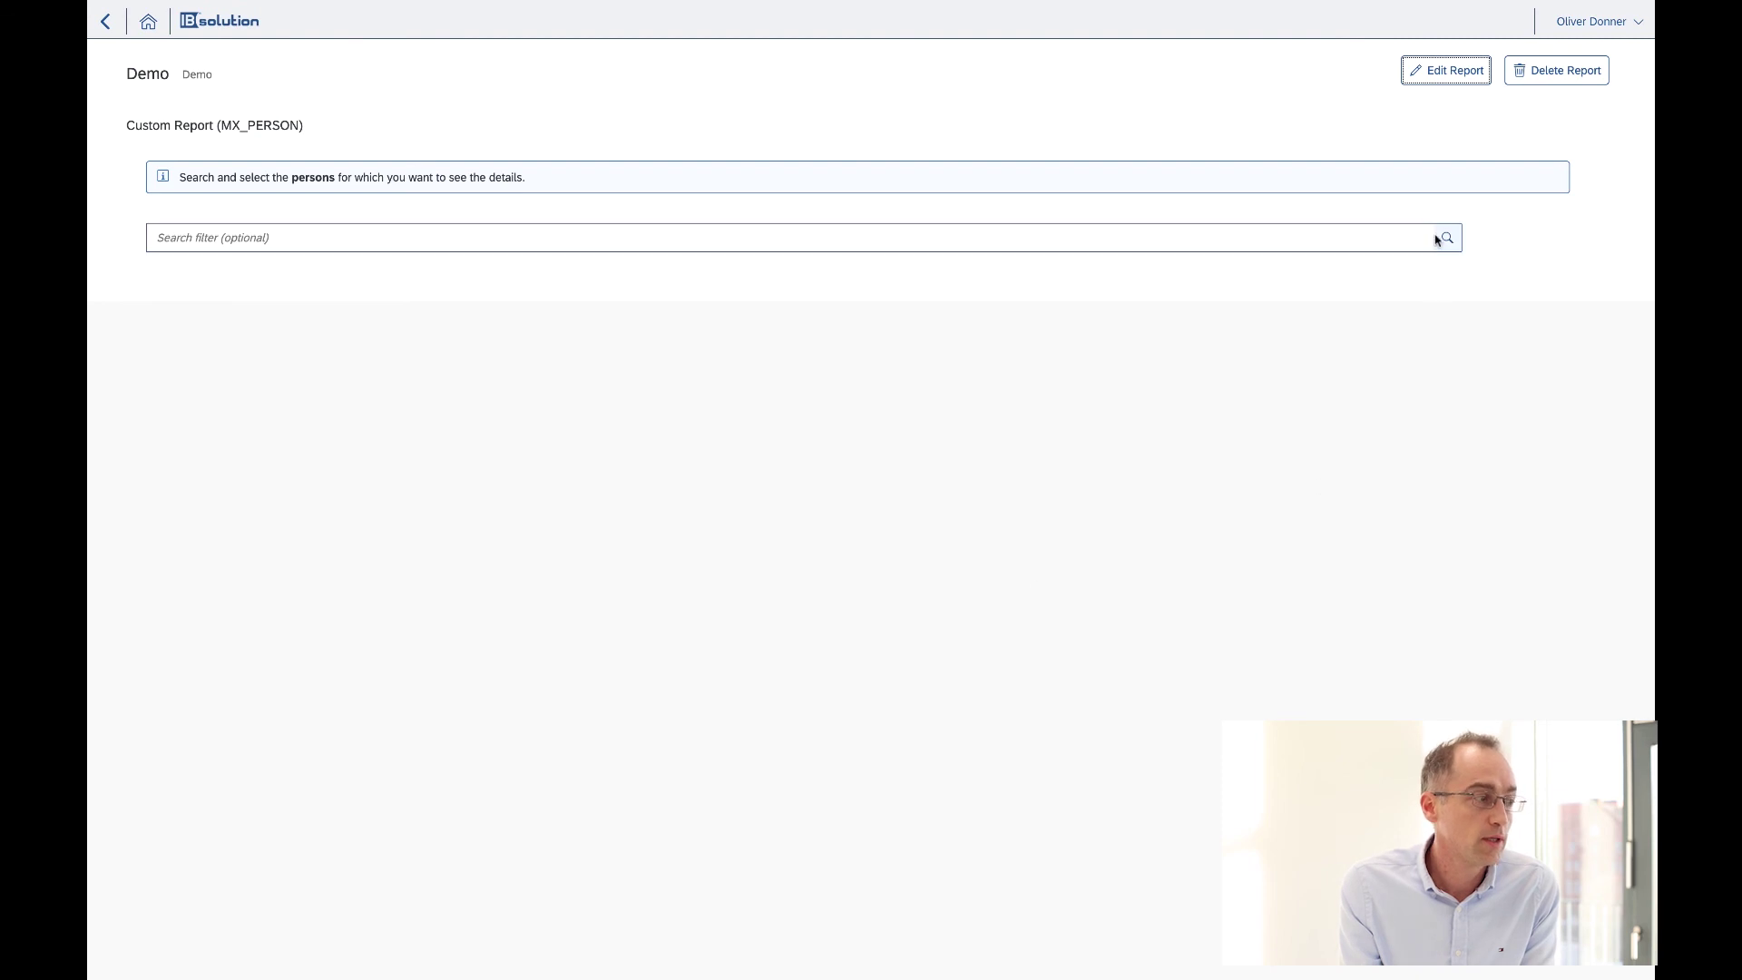
# Search without a filter and add the first three listed persons, beginning with Administrator, to the Demo report's selection.
pyautogui.click(1447, 239)
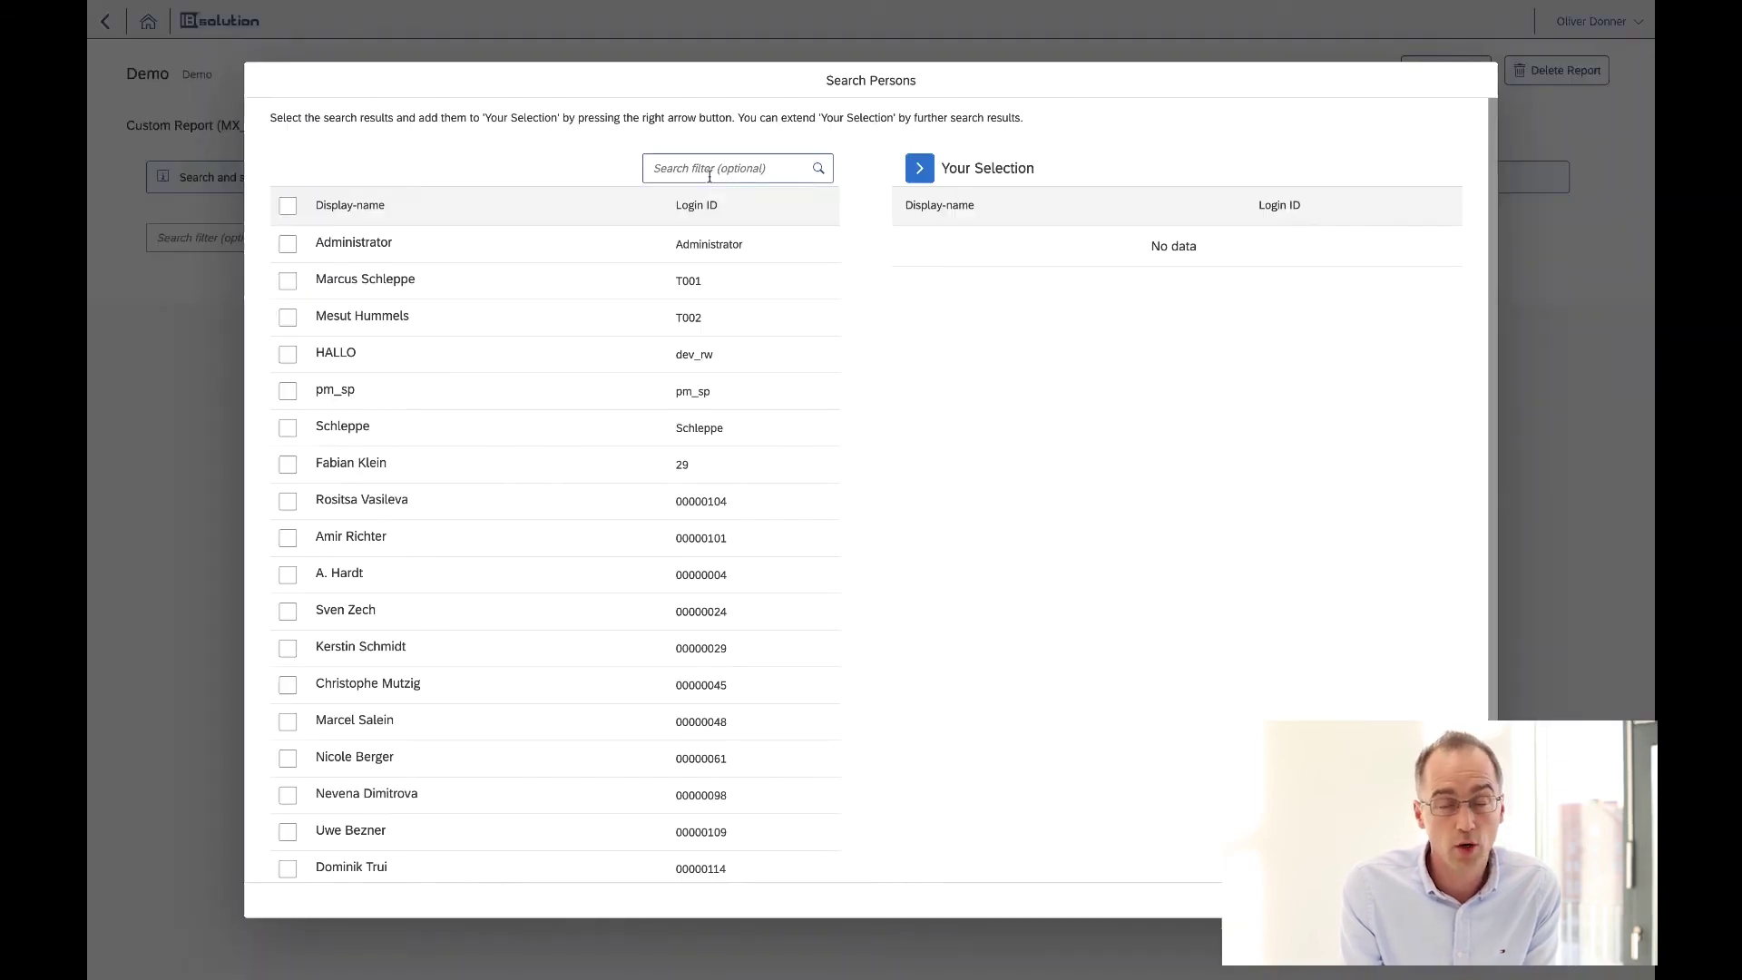
pyautogui.click(287, 280)
pyautogui.click(287, 243)
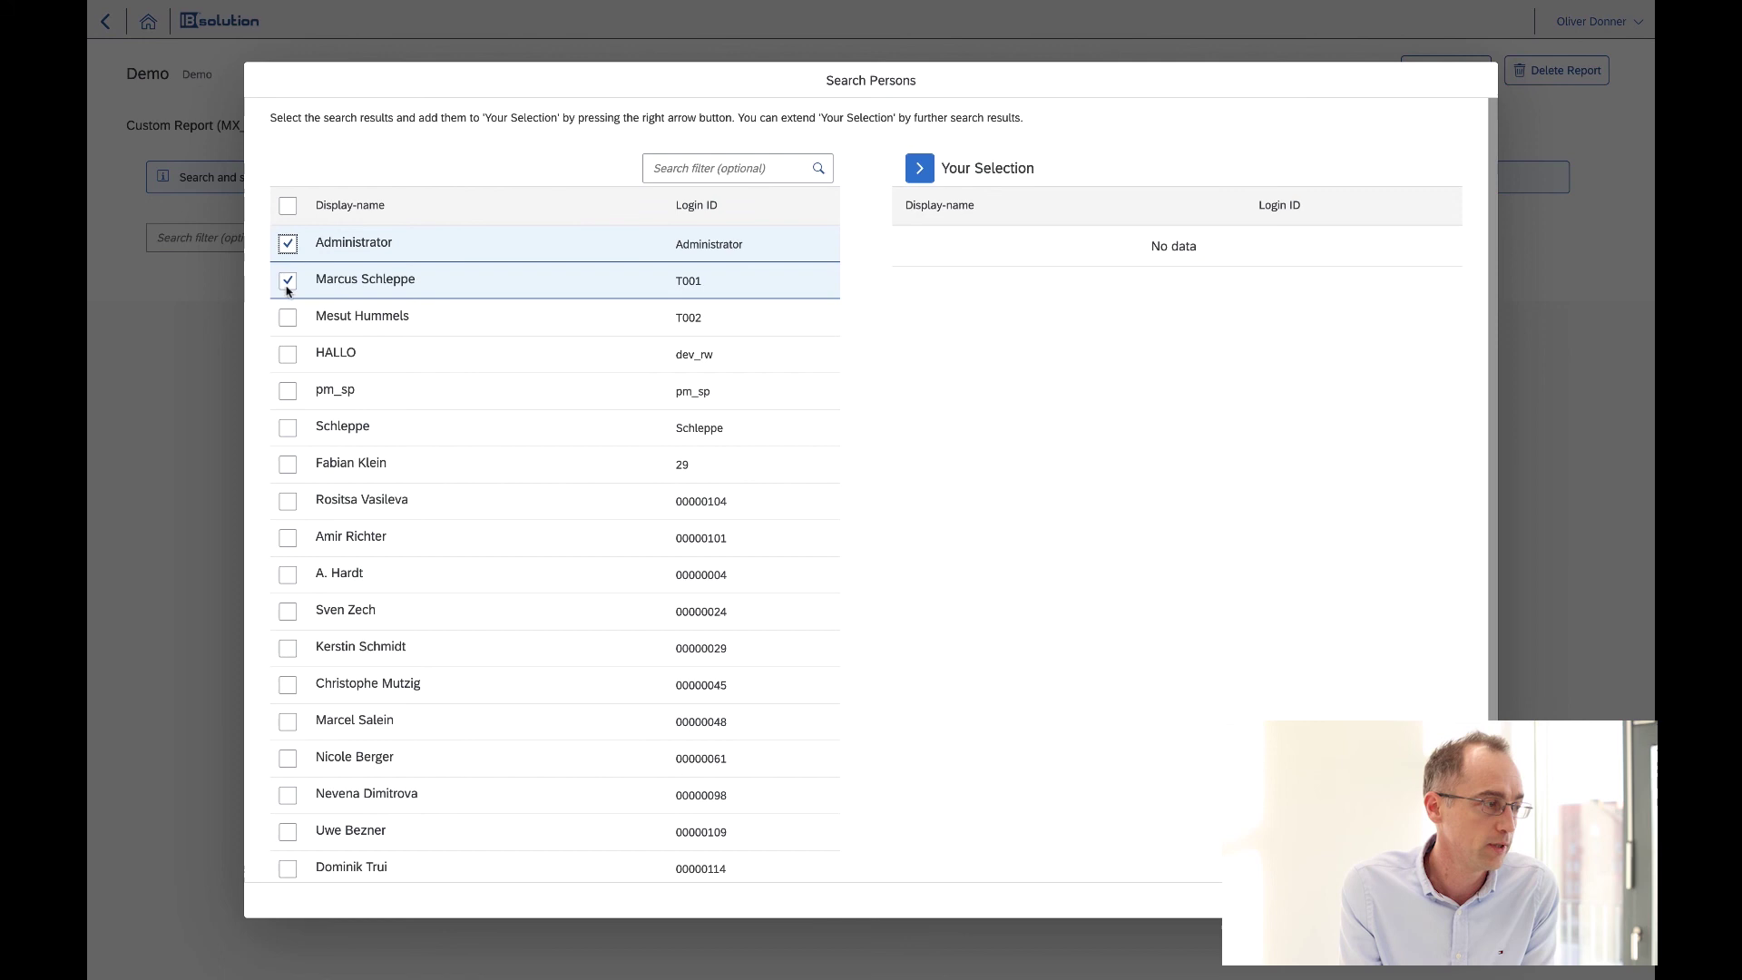
pyautogui.click(288, 318)
pyautogui.click(919, 168)
# Add the person found with the search filter d001 to the selection and run the Demo report for all selected persons.
pyautogui.click(749, 173)
pyautogui.write('d')
pyautogui.press('BackSpace')
pyautogui.write('d')
pyautogui.press('Return')
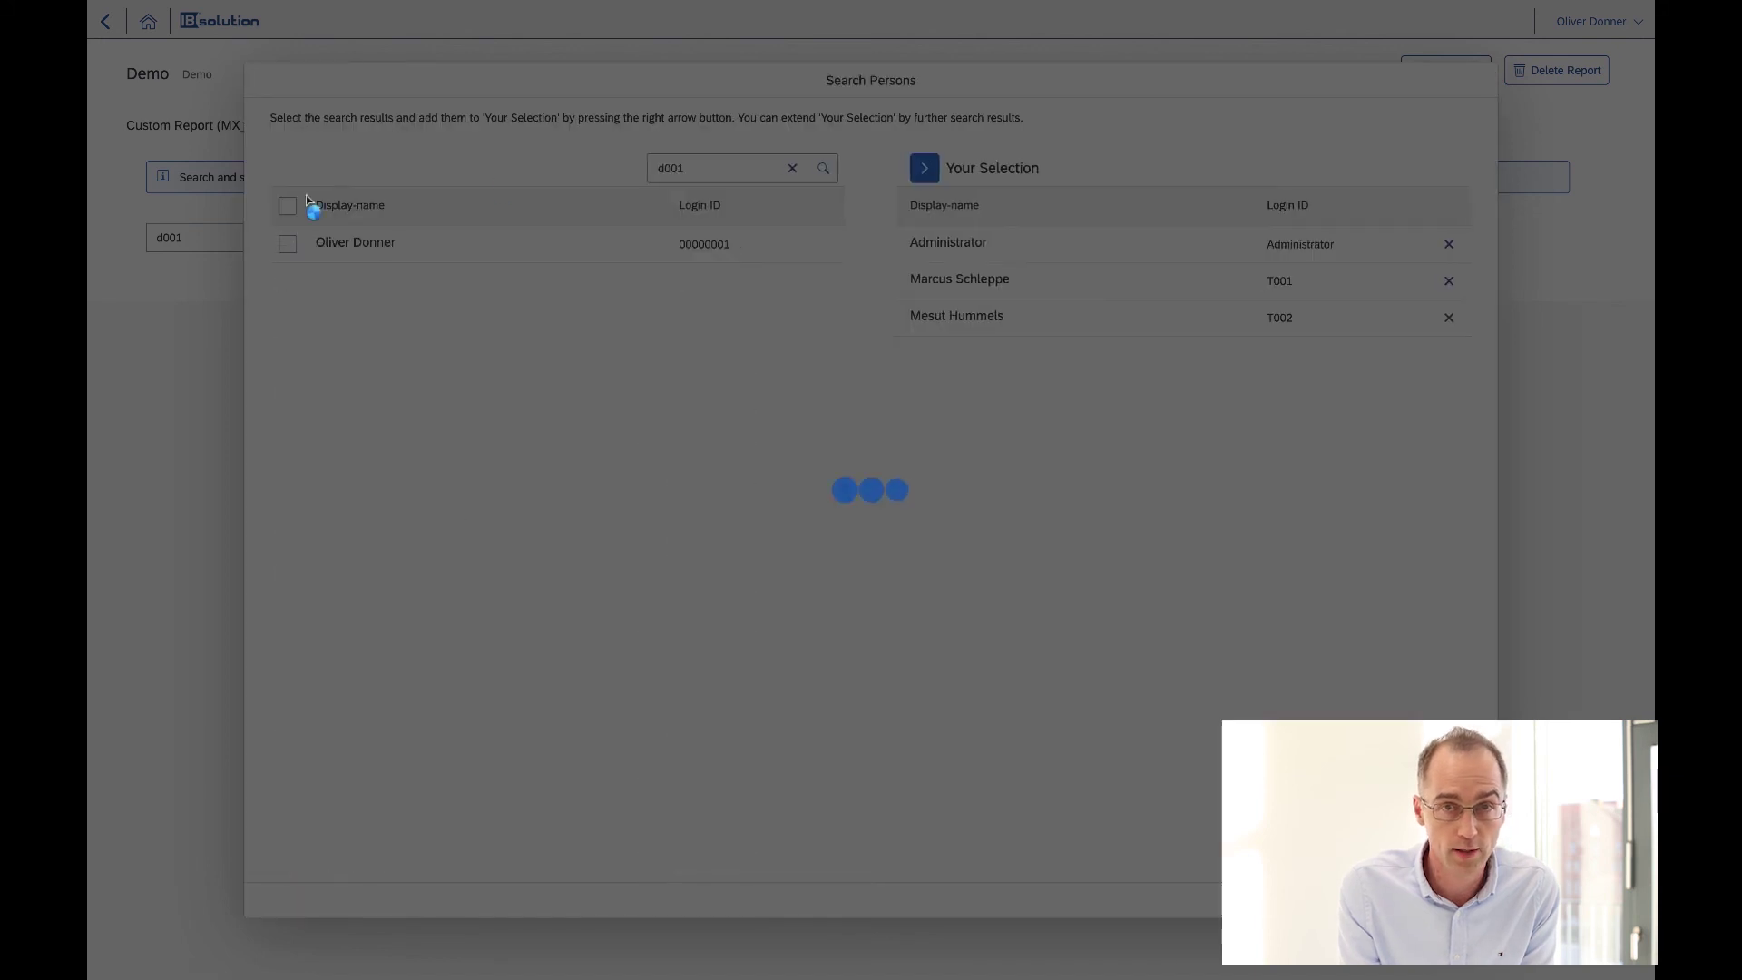
pyautogui.click(286, 243)
pyautogui.click(924, 168)
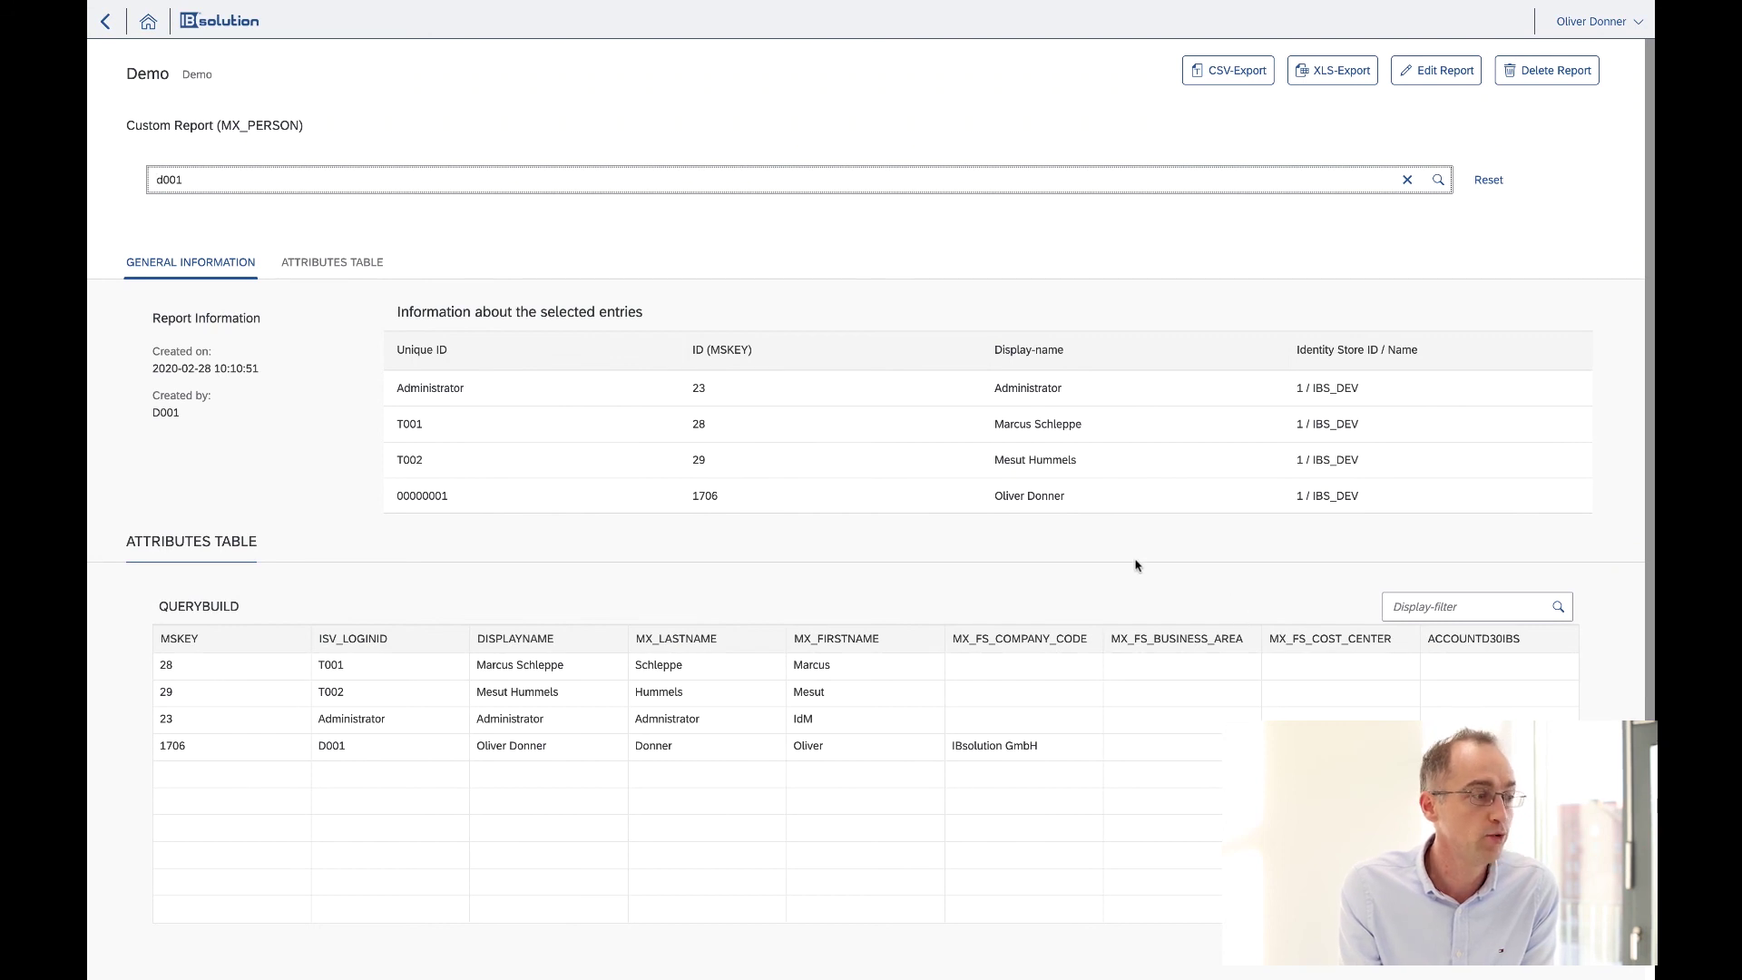
pyautogui.scroll(-2, 1125, 722)
pyautogui.scroll(2, 1125, 722)
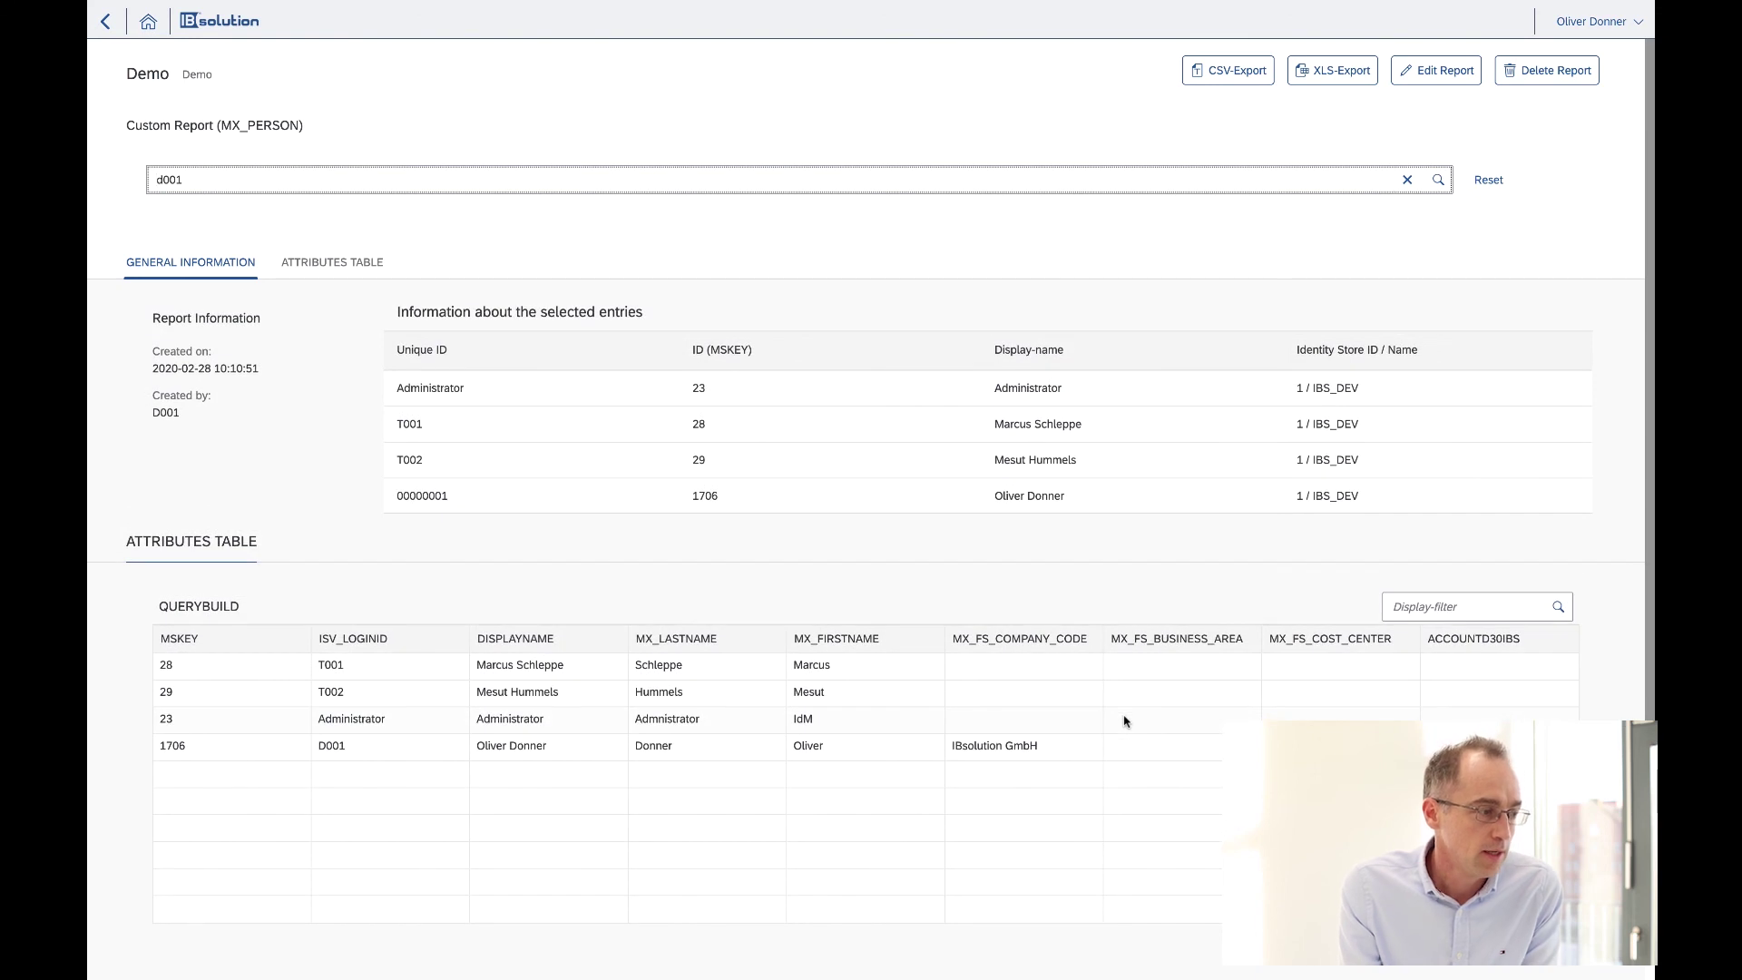